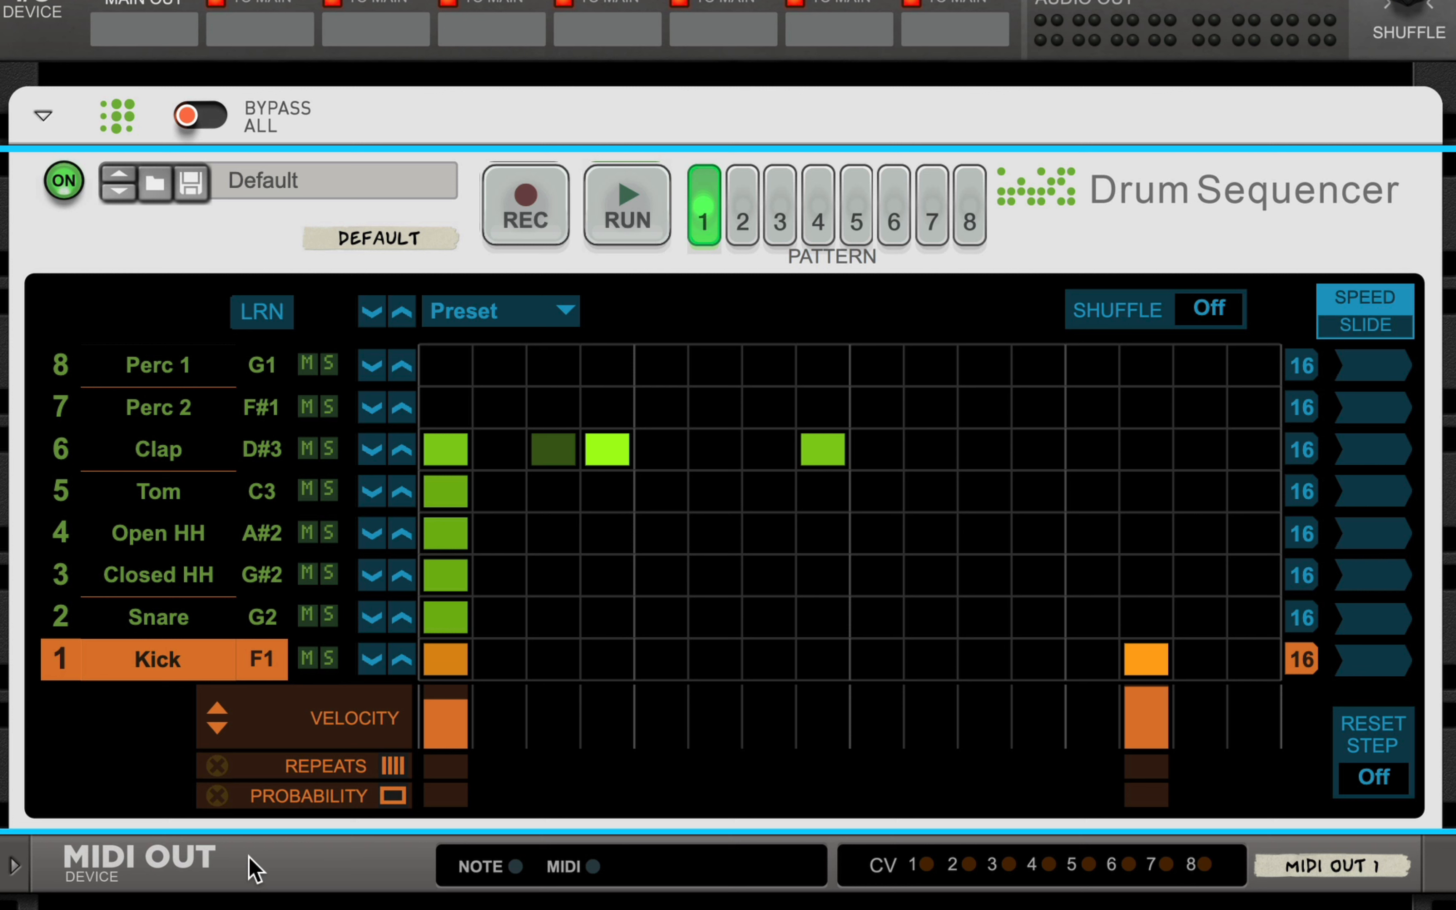
# Step: Run the Drum Sequencer and set the lane lengths to 3 for Tom, 5 for Open HH, 7 for Closed HH and 11 for Snare
pyautogui.press('space')
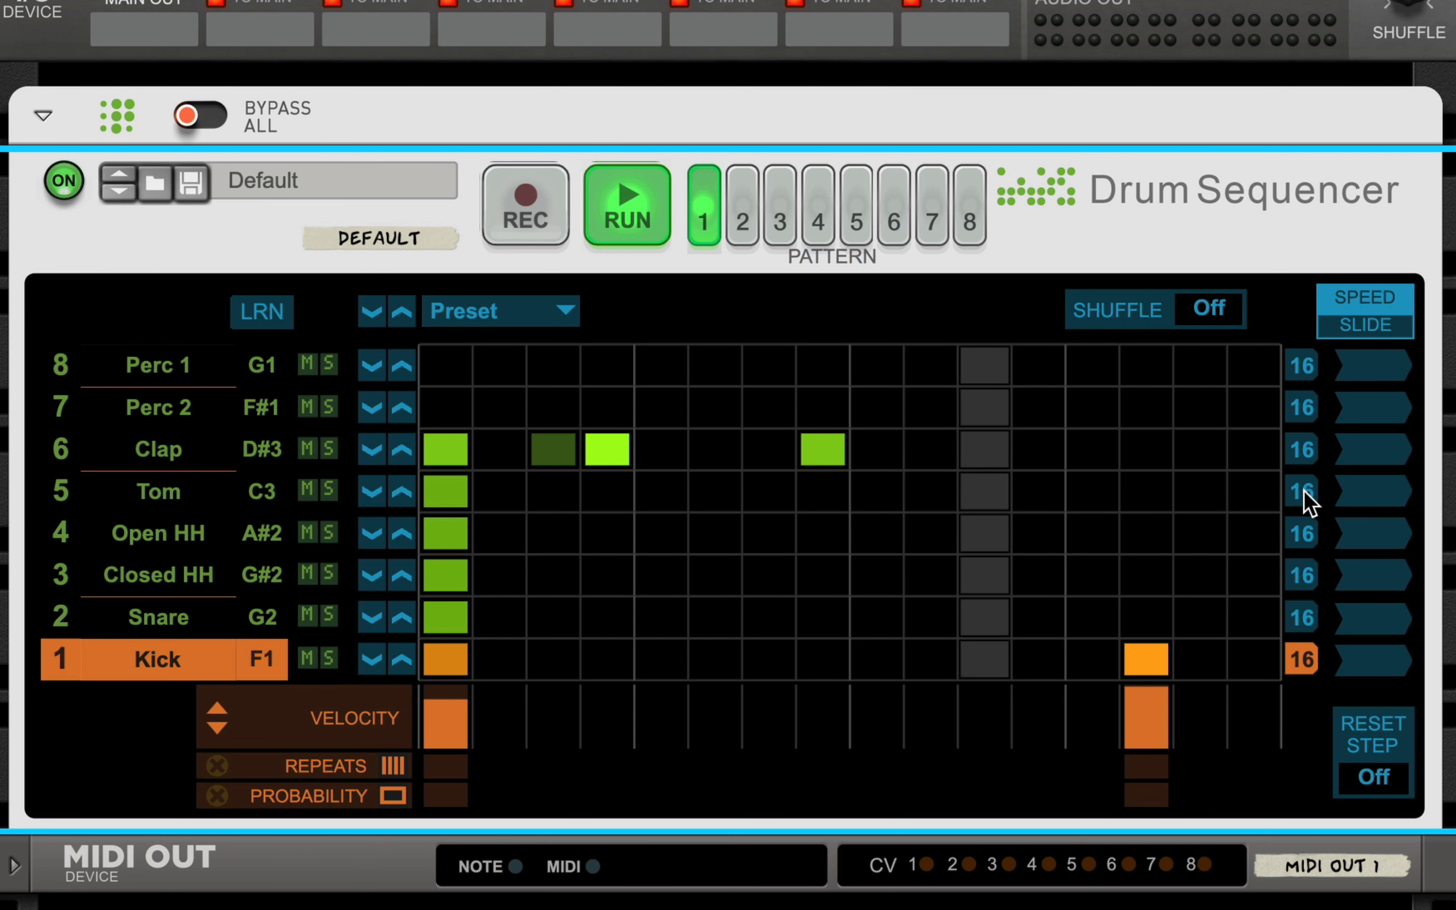
pyautogui.moveTo(1304, 493); pyautogui.dragTo(580, 535)
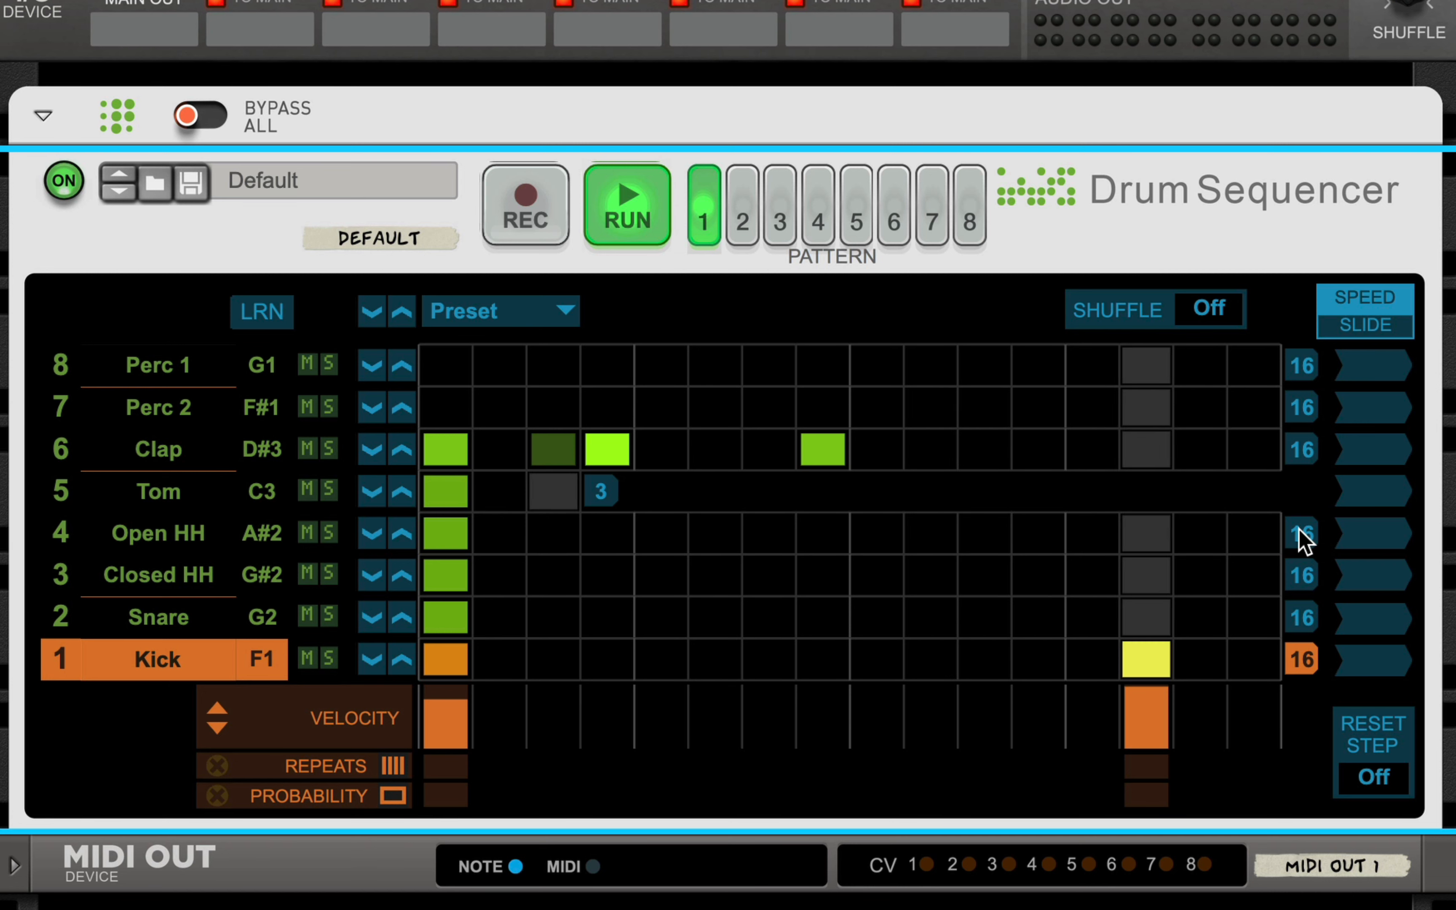
pyautogui.moveTo(1293, 532); pyautogui.dragTo(715, 551)
pyautogui.moveTo(1294, 575); pyautogui.dragTo(822, 574)
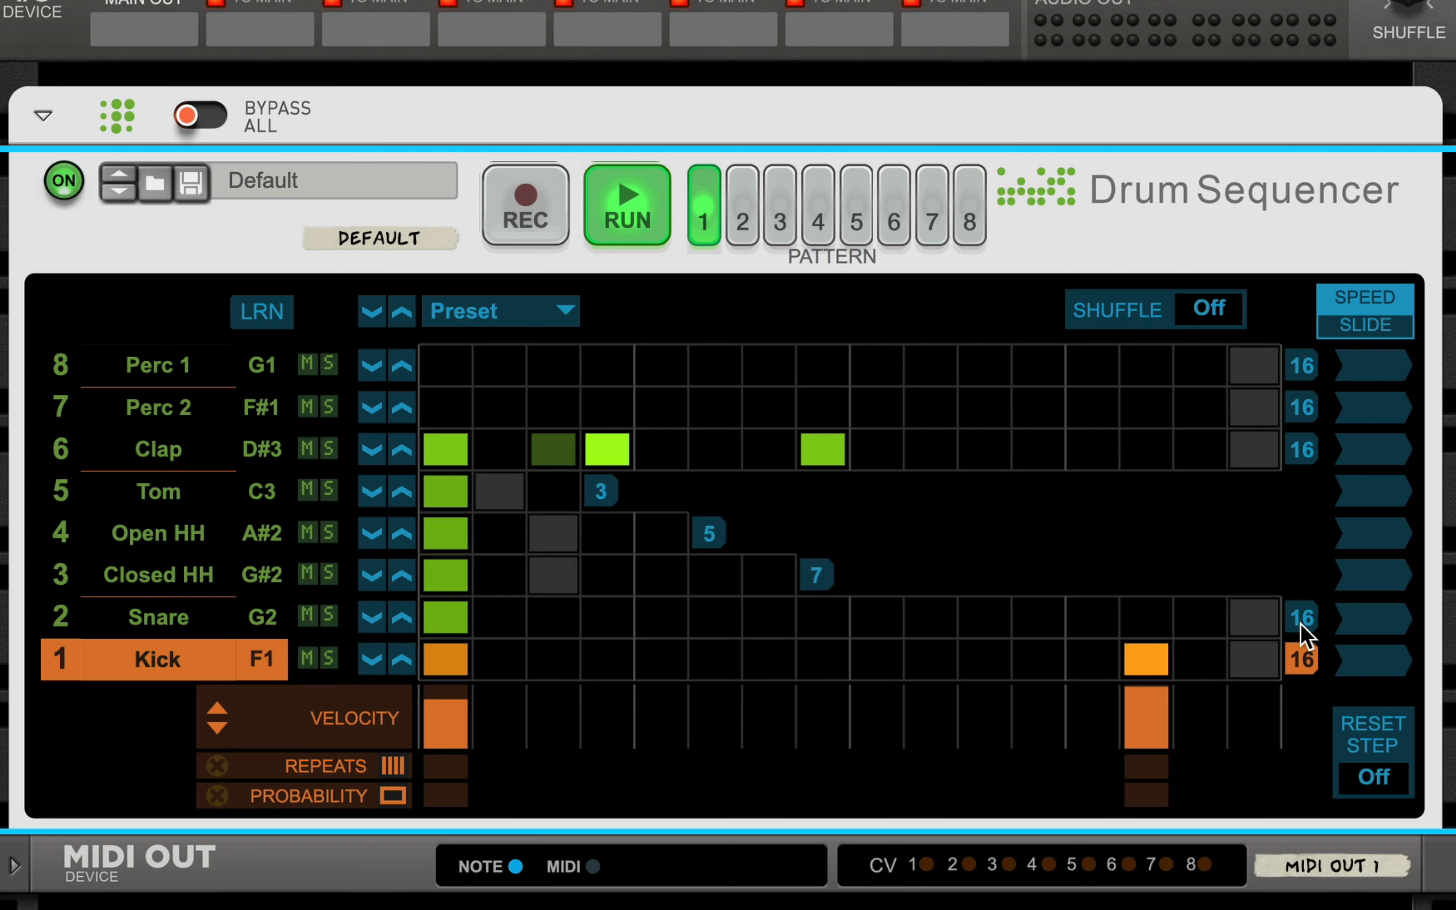
pyautogui.moveTo(1301, 632); pyautogui.dragTo(1026, 679)
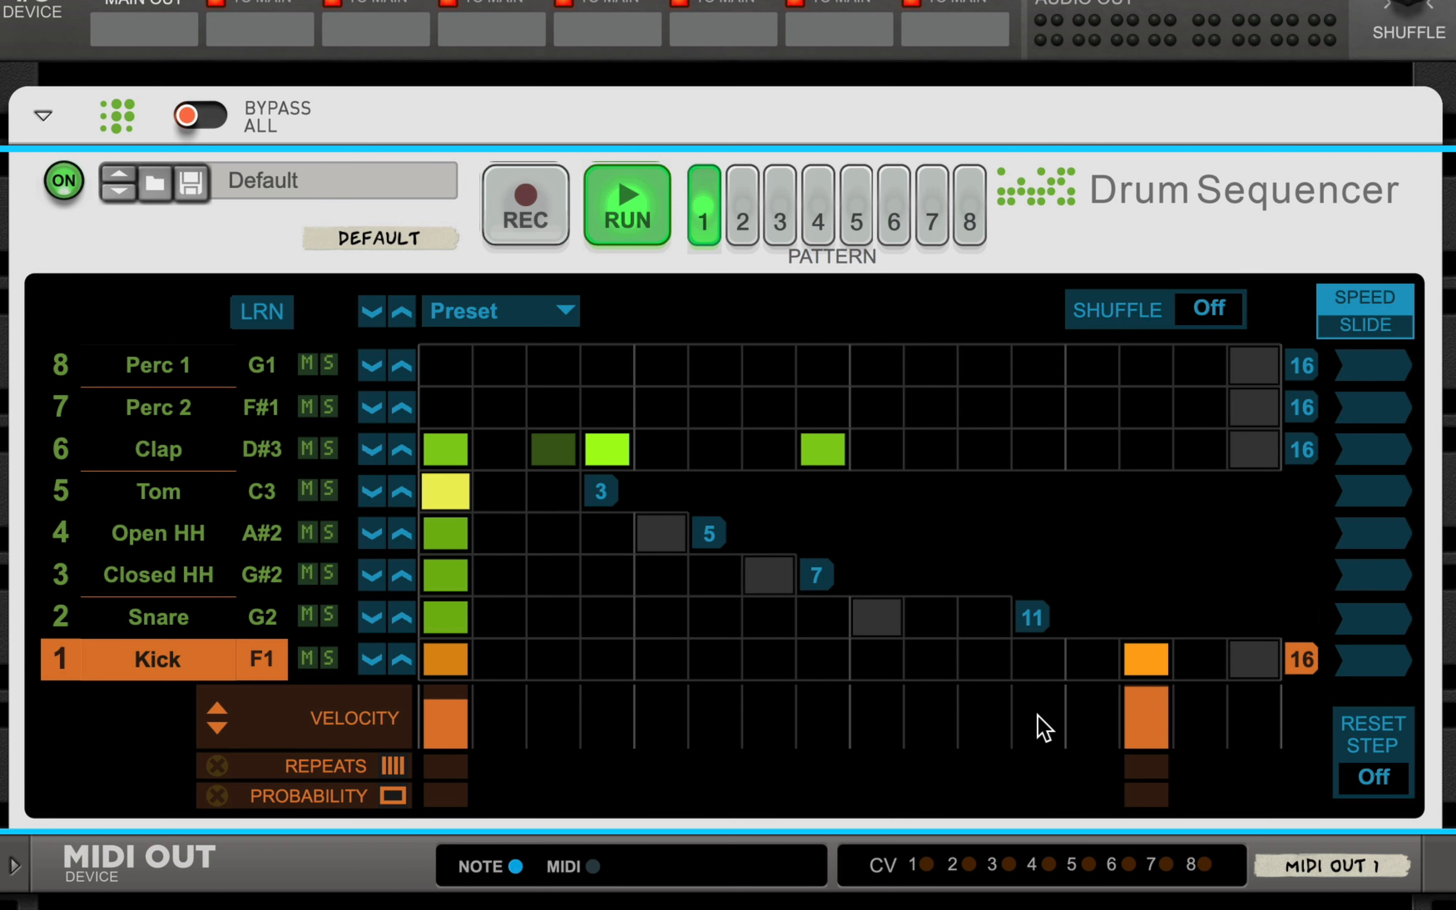
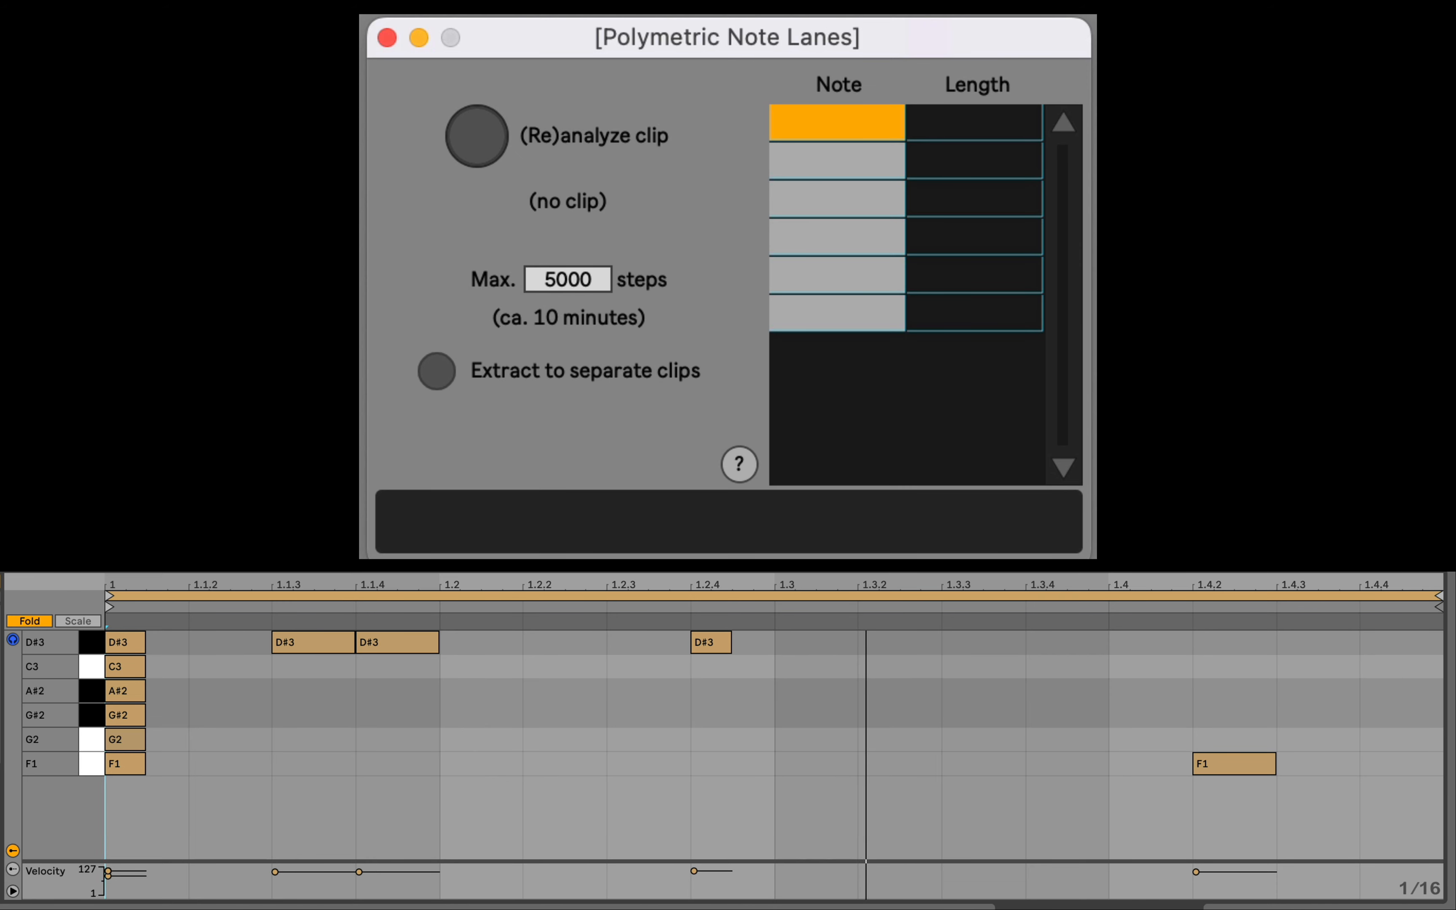
# Step: Look at the track's device chain, return to the clip's notes and analyze the clip with Polymetric Note Lanes
pyautogui.hotkey('shift', 'Tab')
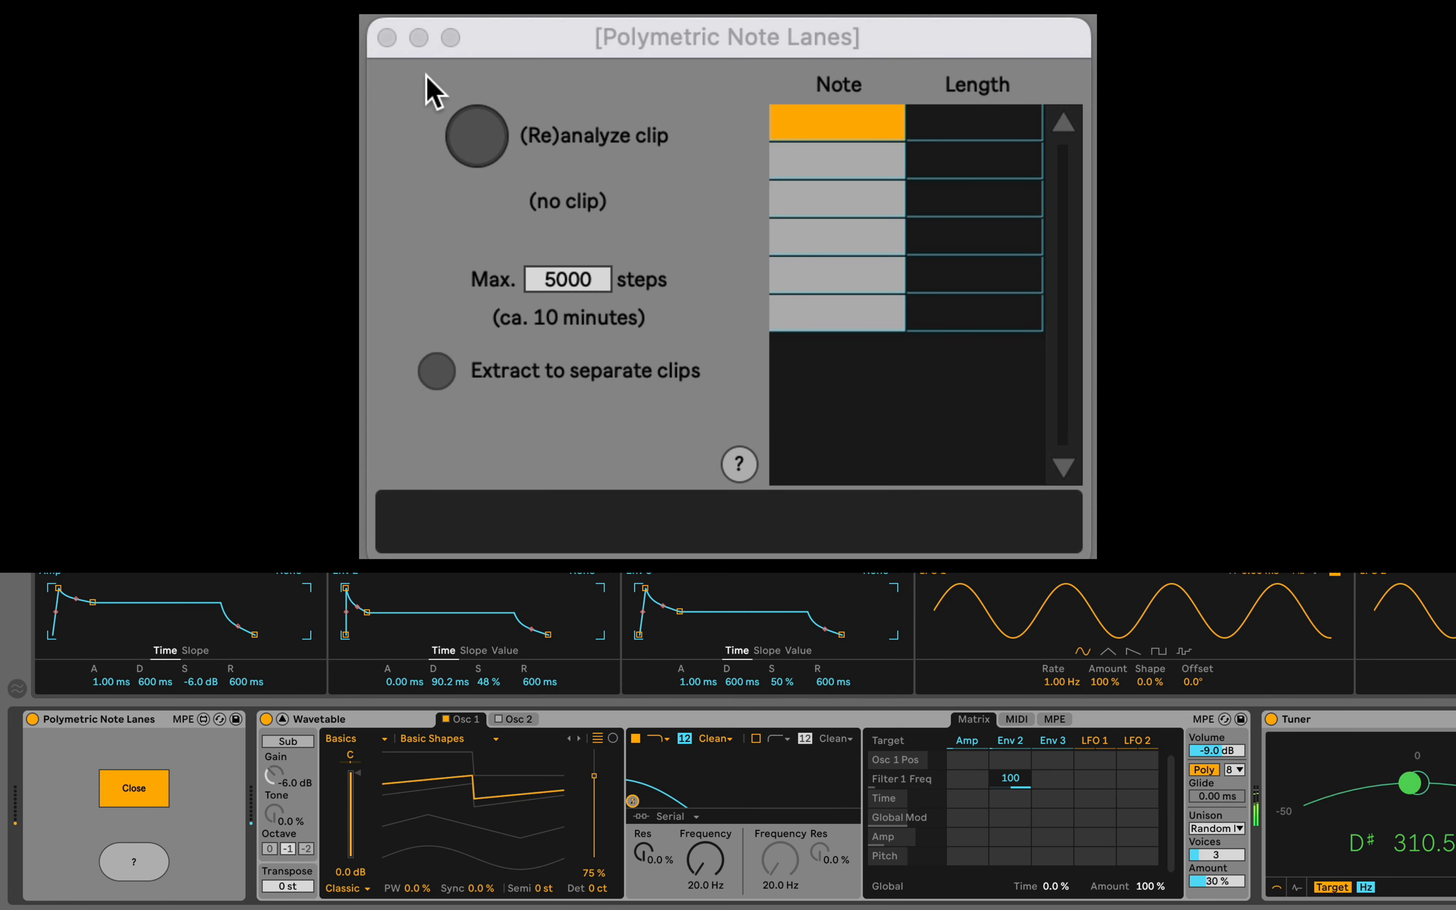
pyautogui.click(525, 46)
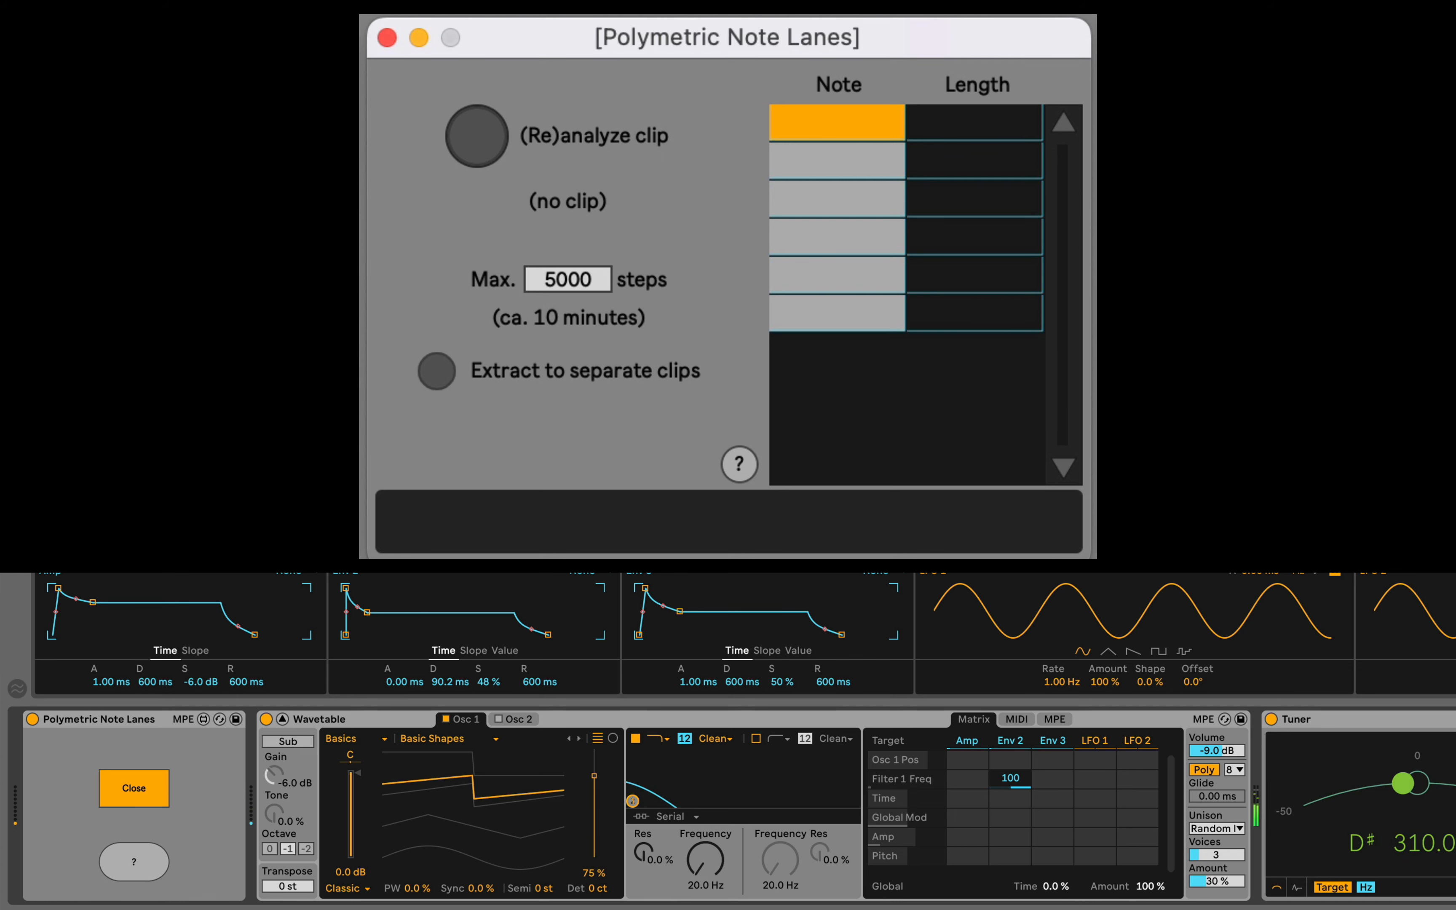
pyautogui.hotkey('shift', 'Tab')
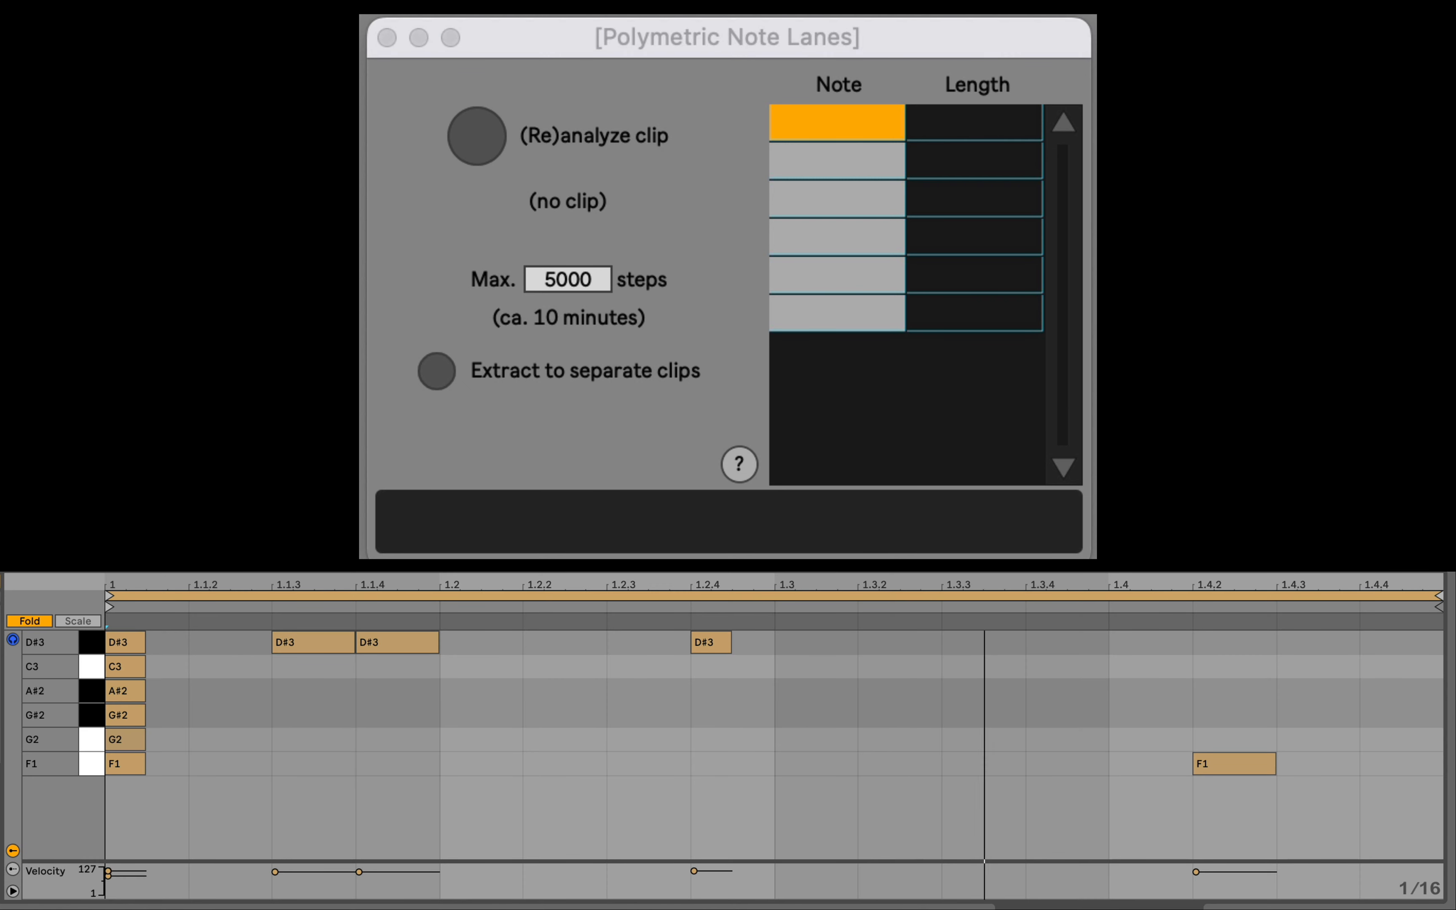
pyautogui.click(473, 144)
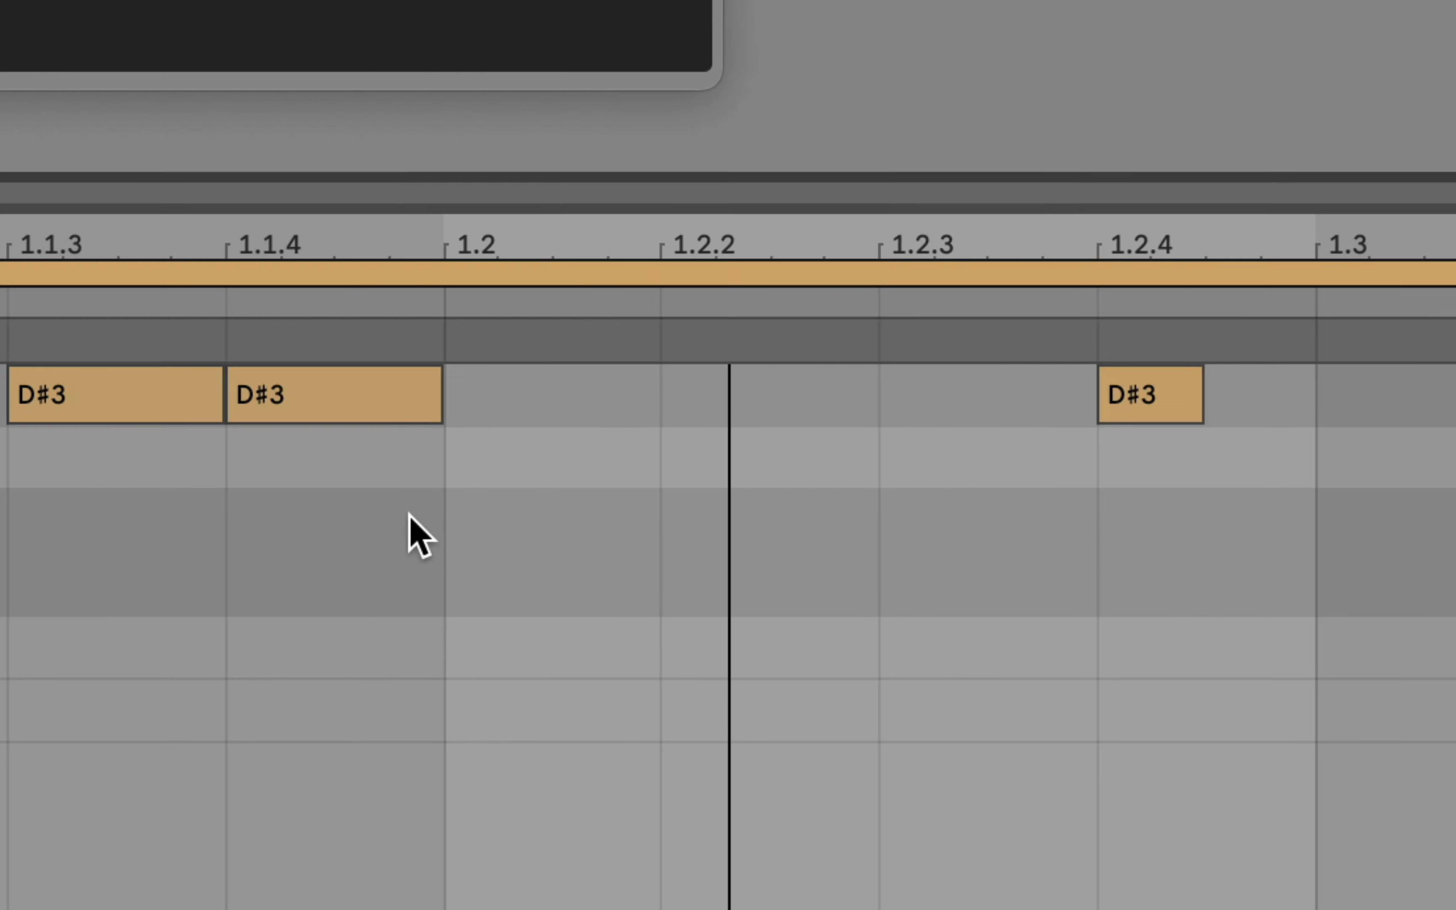
# Step: Set the clip's fixed grid to 1/32 and re-analyze the clip's note lanes
pyautogui.rightClick(410, 514)
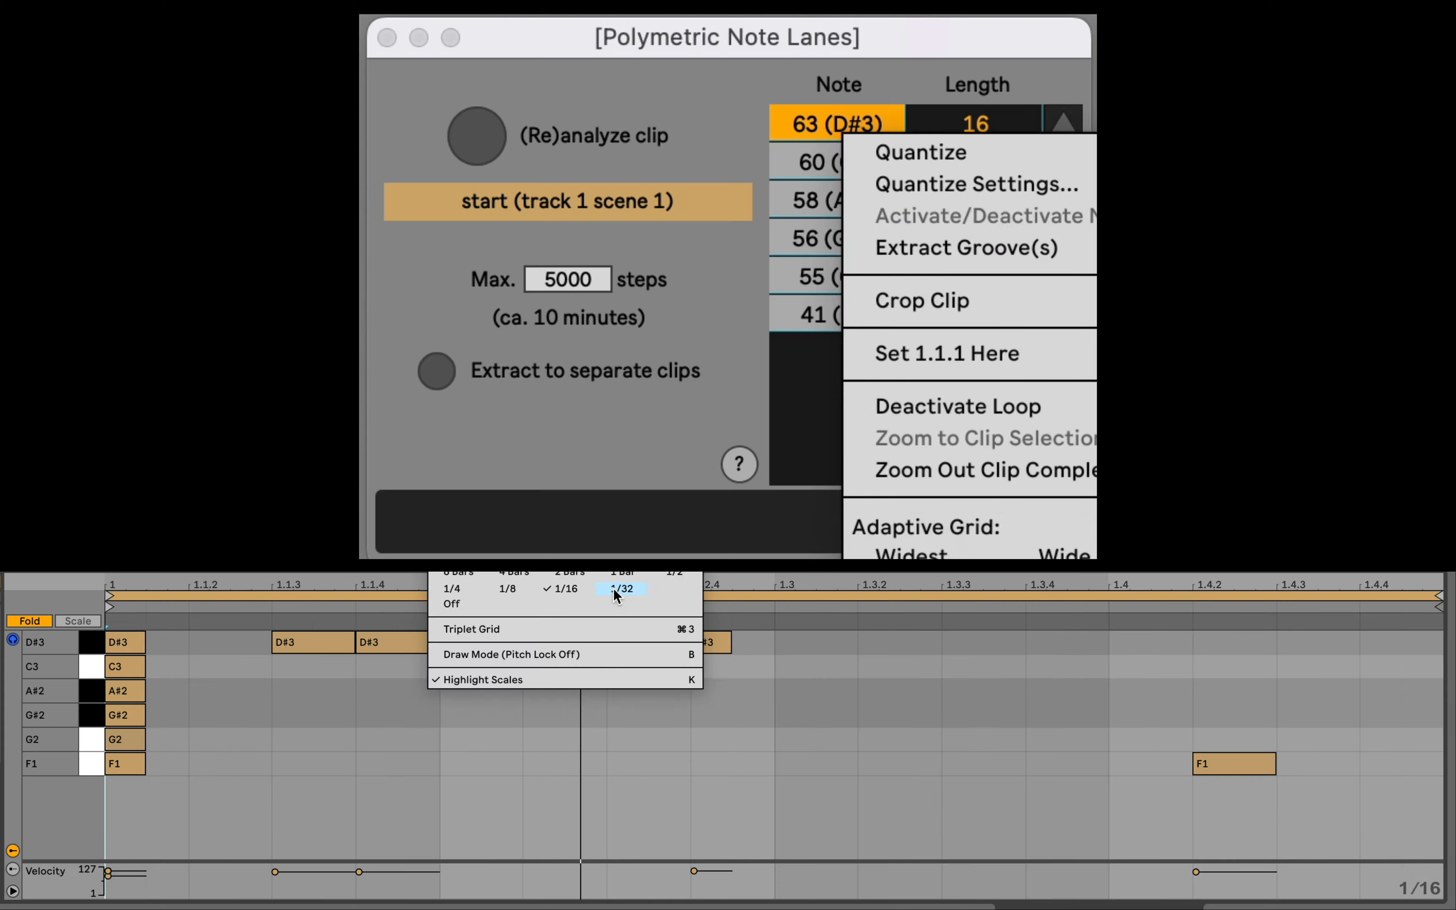
pyautogui.click(614, 590)
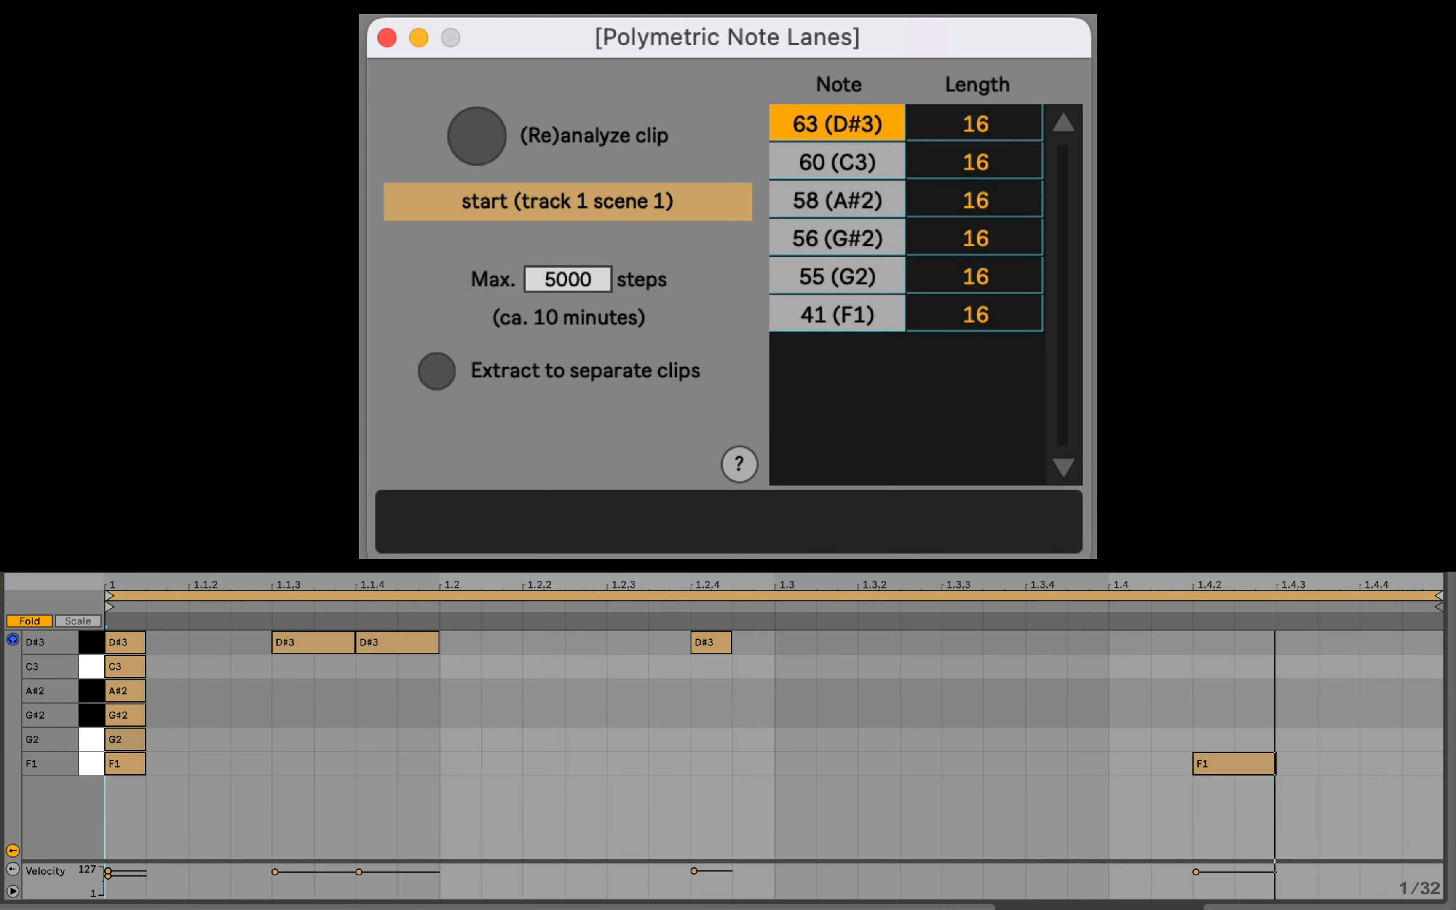
pyautogui.click(481, 148)
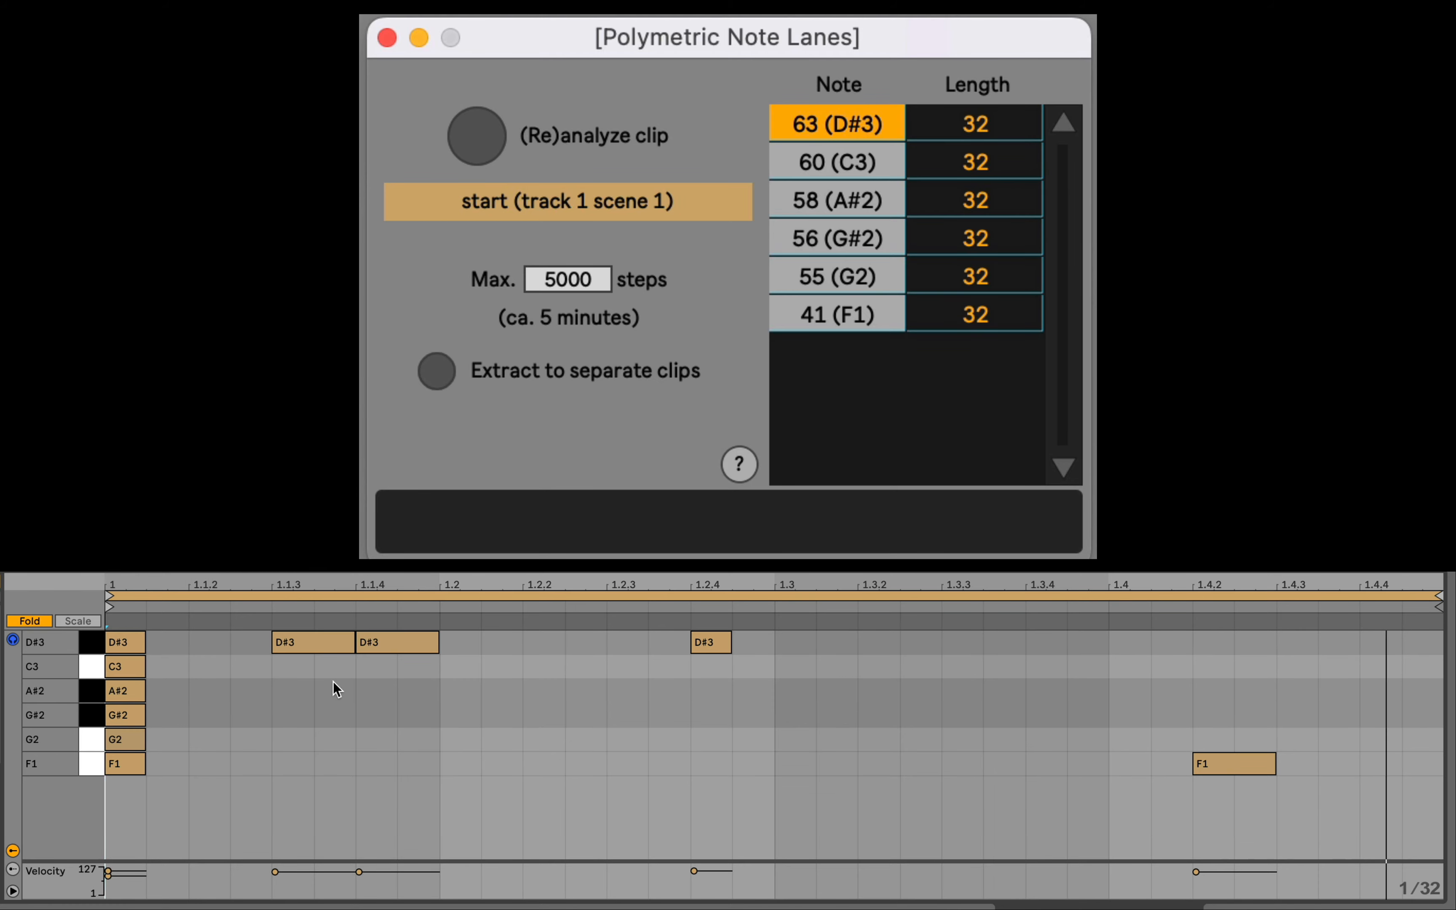
# Step: Change the clip's grid to 1/16 triplets and re-analyze the clip's note lanes
pyautogui.rightClick(334, 702)
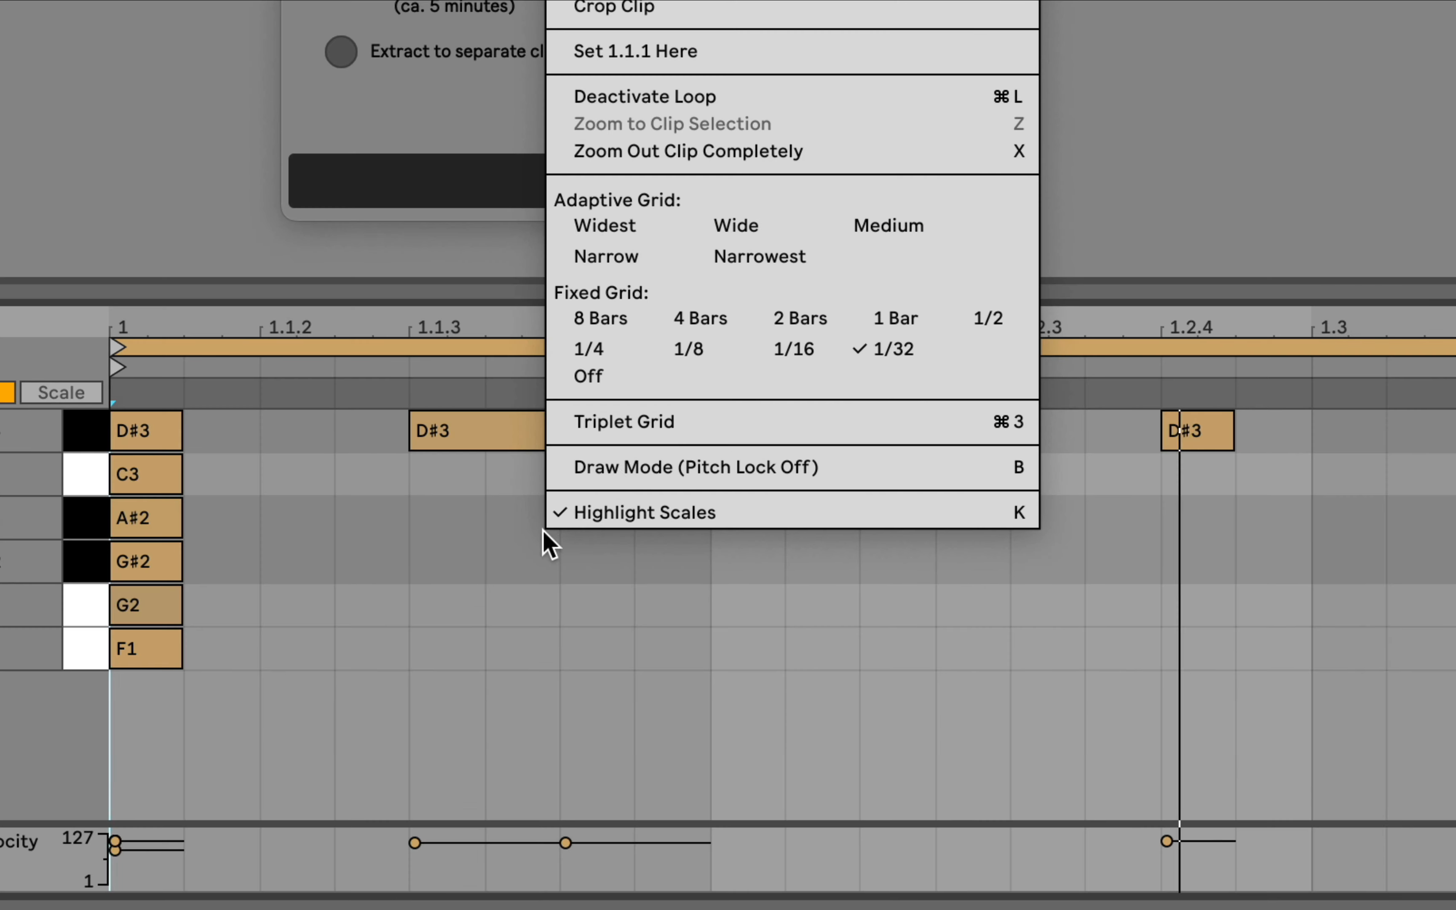
pyautogui.click(800, 360)
pyautogui.rightClick(774, 429)
pyautogui.click(783, 414)
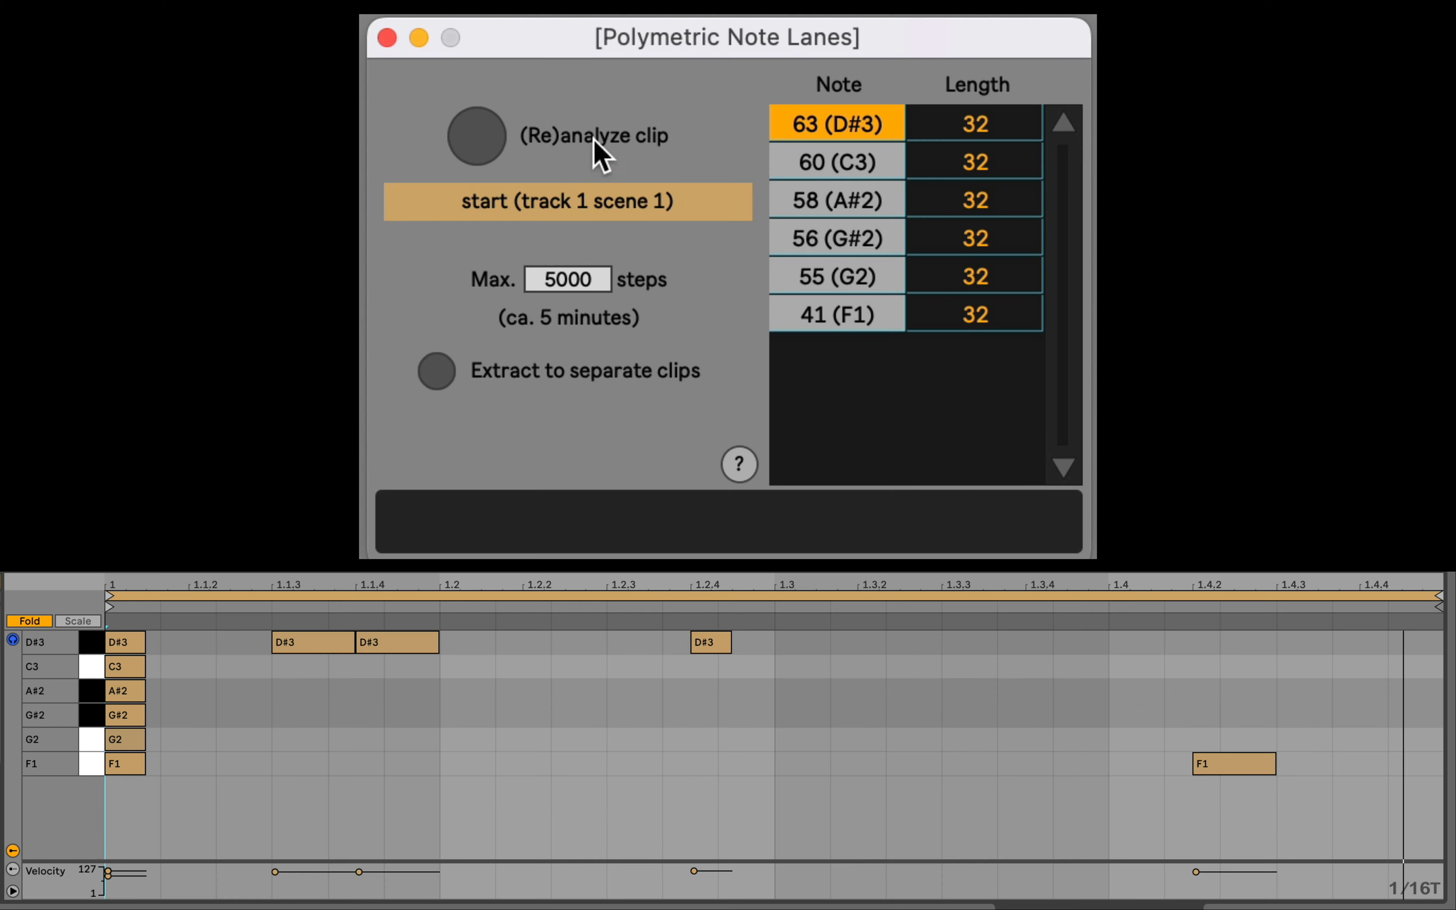
pyautogui.click(495, 143)
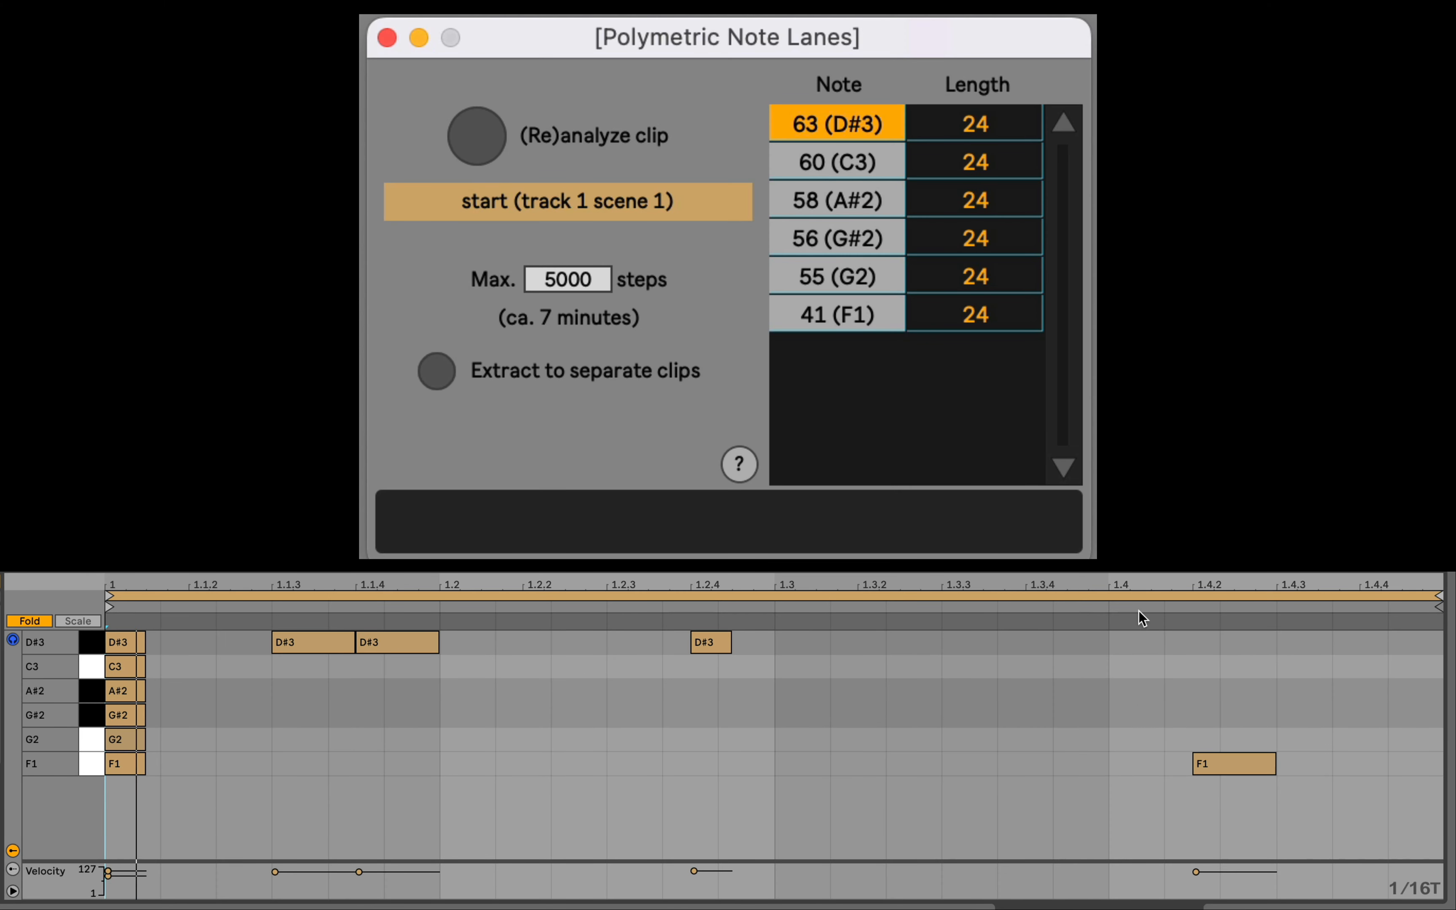
# Step: Return the clip to a 1/16 grid without triplets and re-analyze its note lanes
pyautogui.rightClick(523, 707)
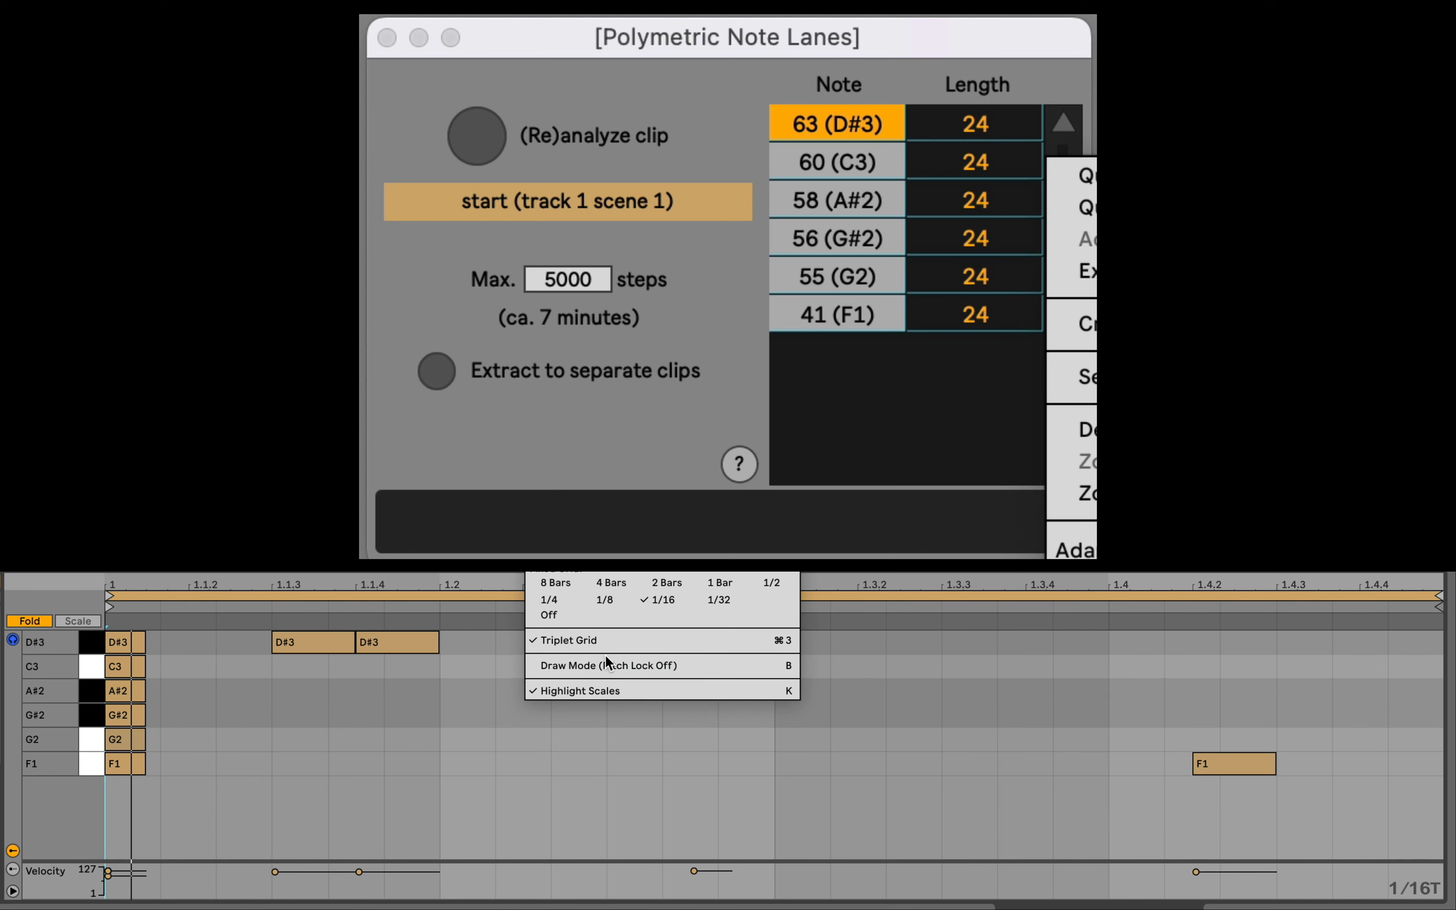
pyautogui.click(603, 644)
pyautogui.rightClick(527, 726)
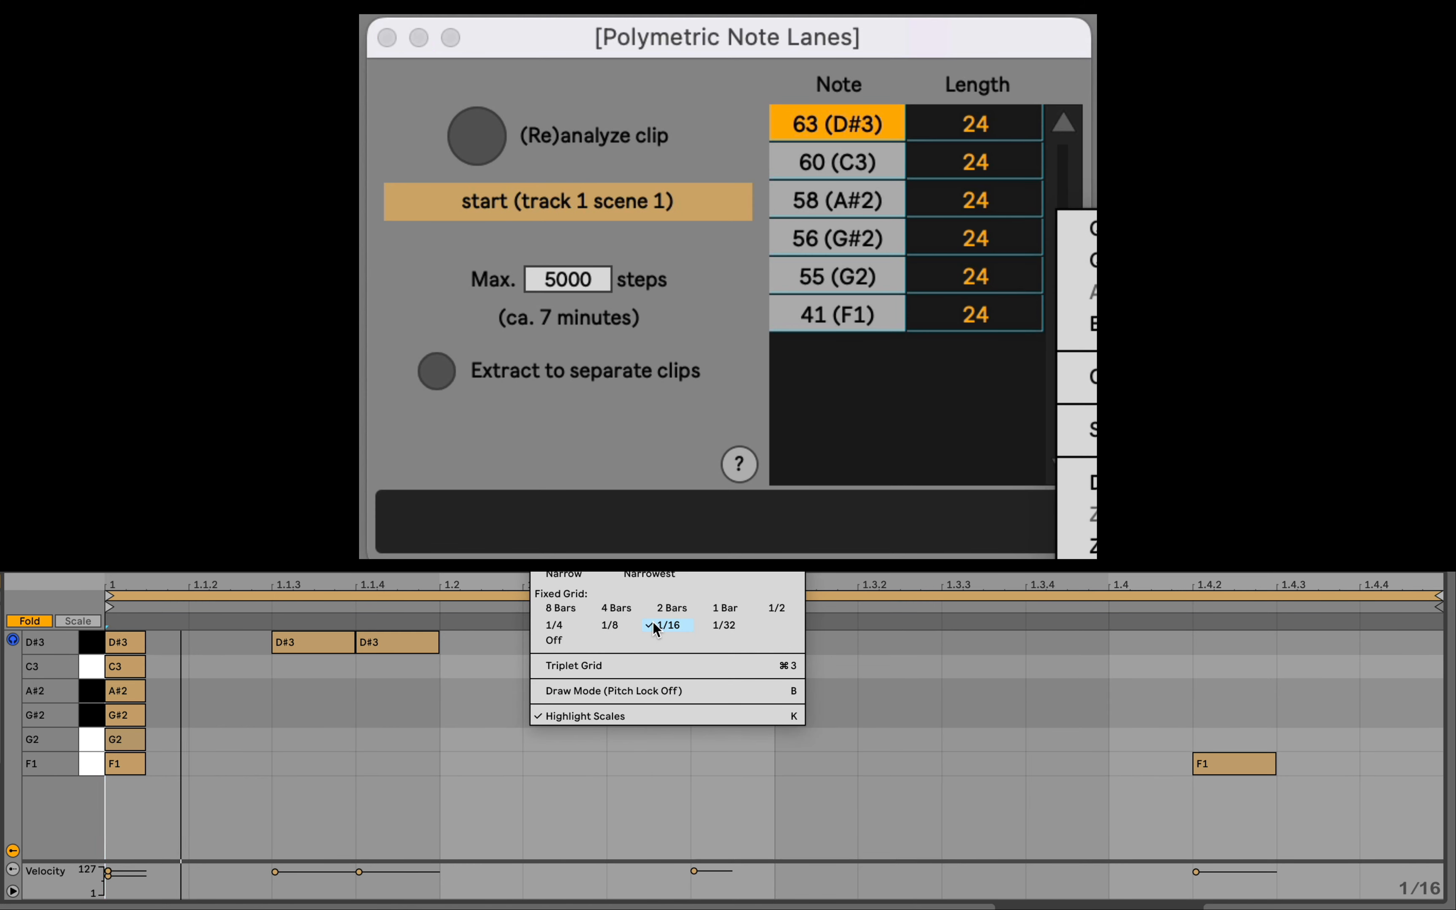
pyautogui.click(653, 621)
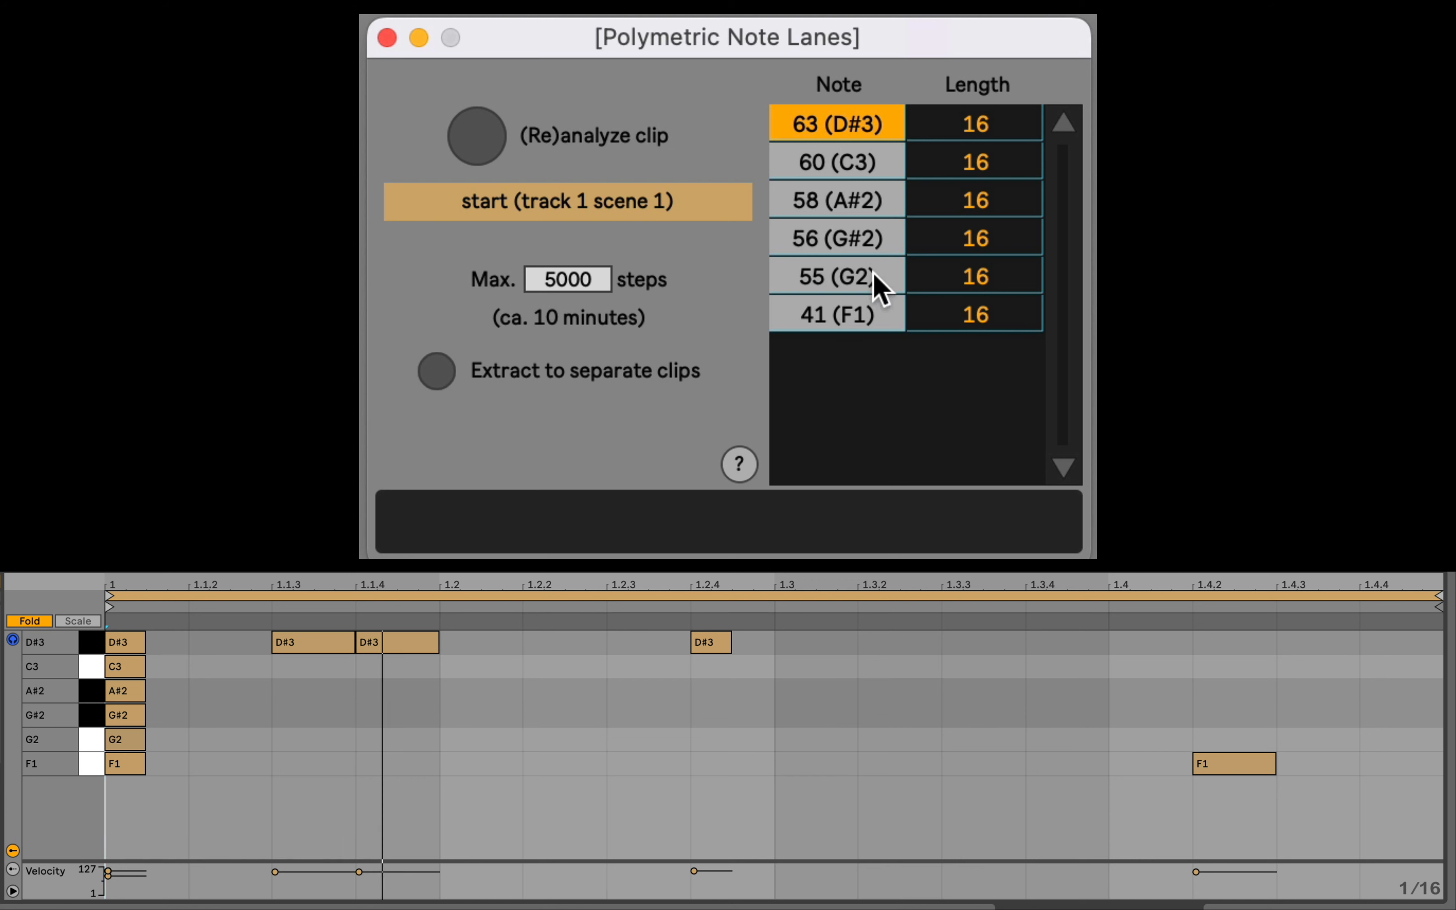
# Step: Set the length of the 60 (C3) note lane to 3 steps
pyautogui.click(1004, 165)
pyautogui.click(1004, 164)
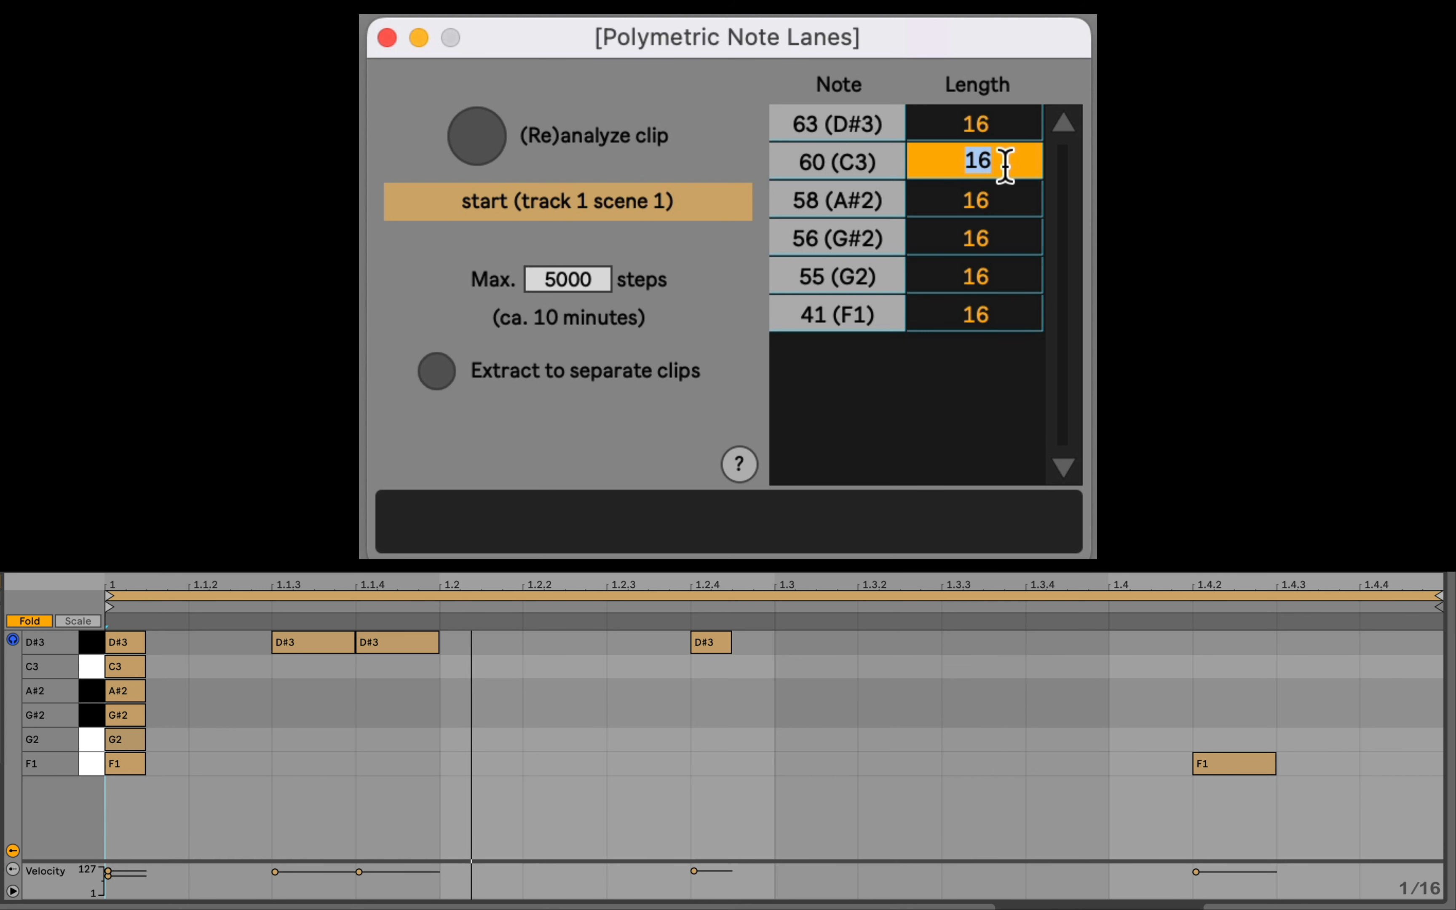
pyautogui.write('3')
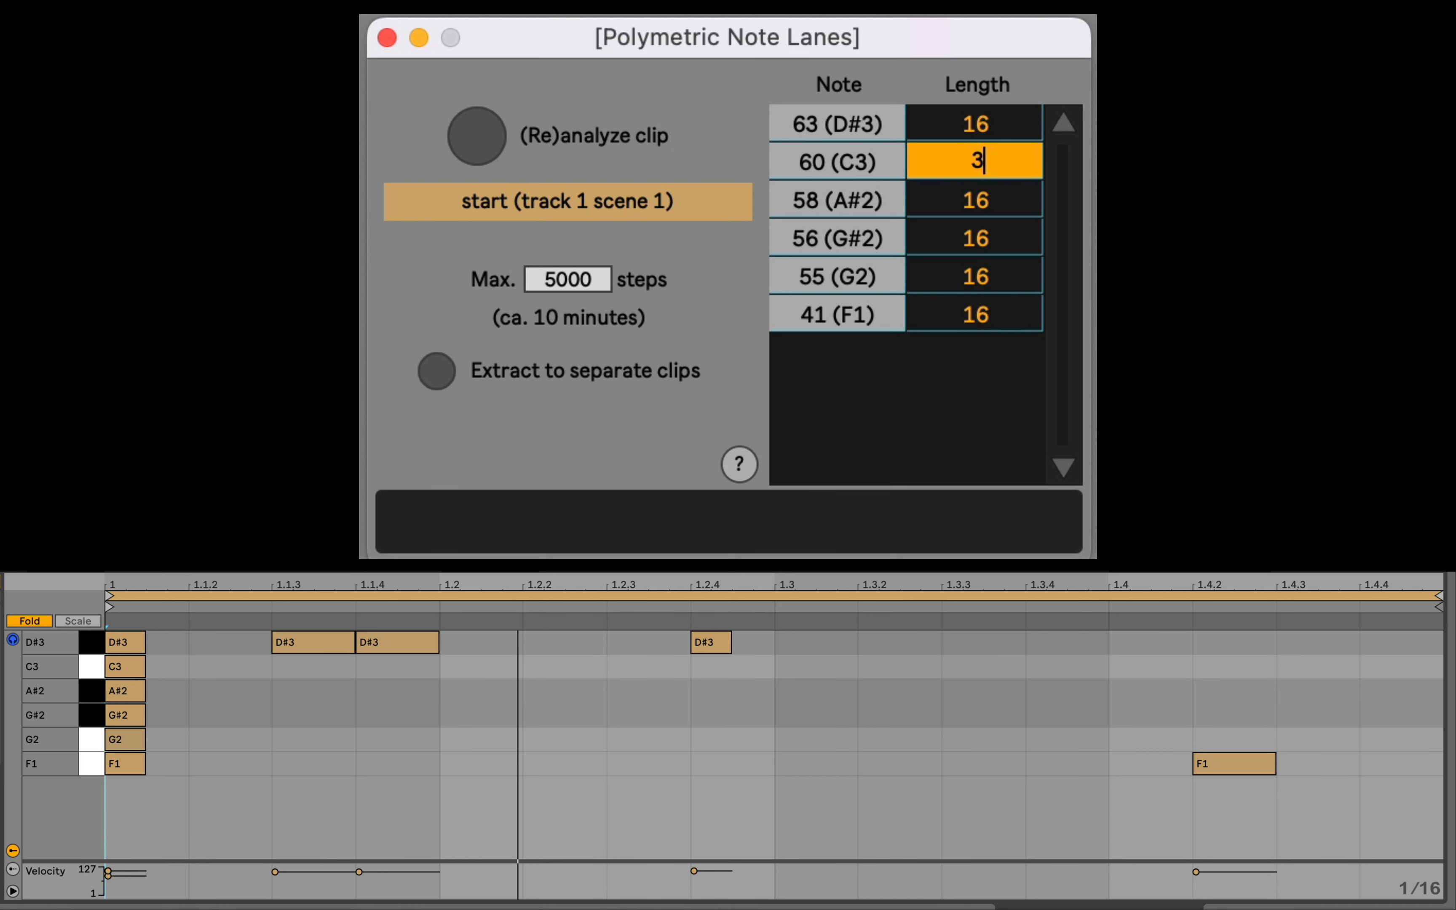
pyautogui.press('Return')
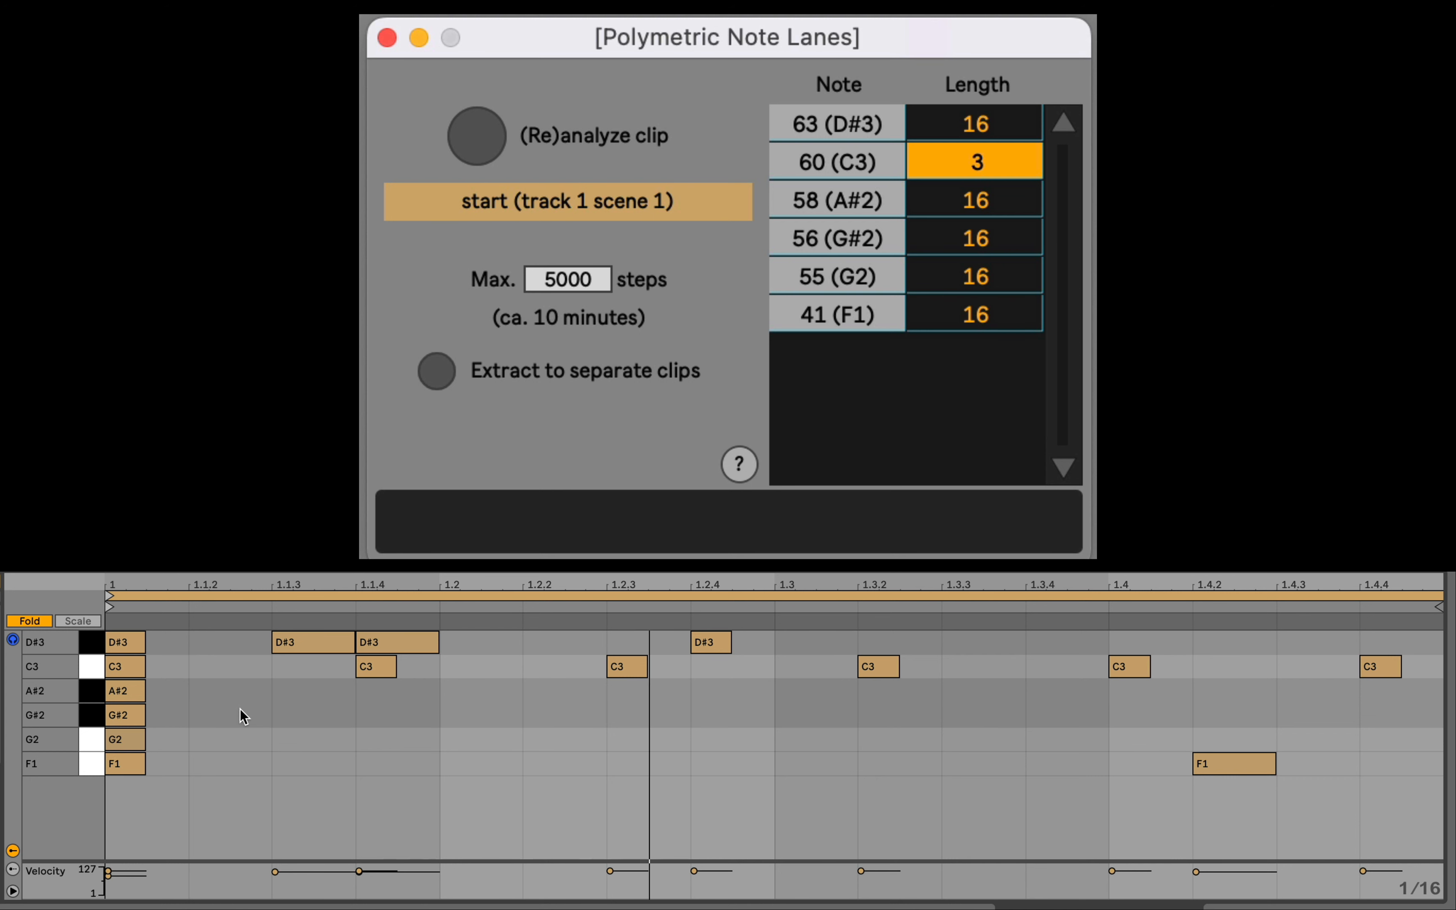
# Step: Set the length of the 58 (A#2) note lane to 5 steps
pyautogui.click(273, 586)
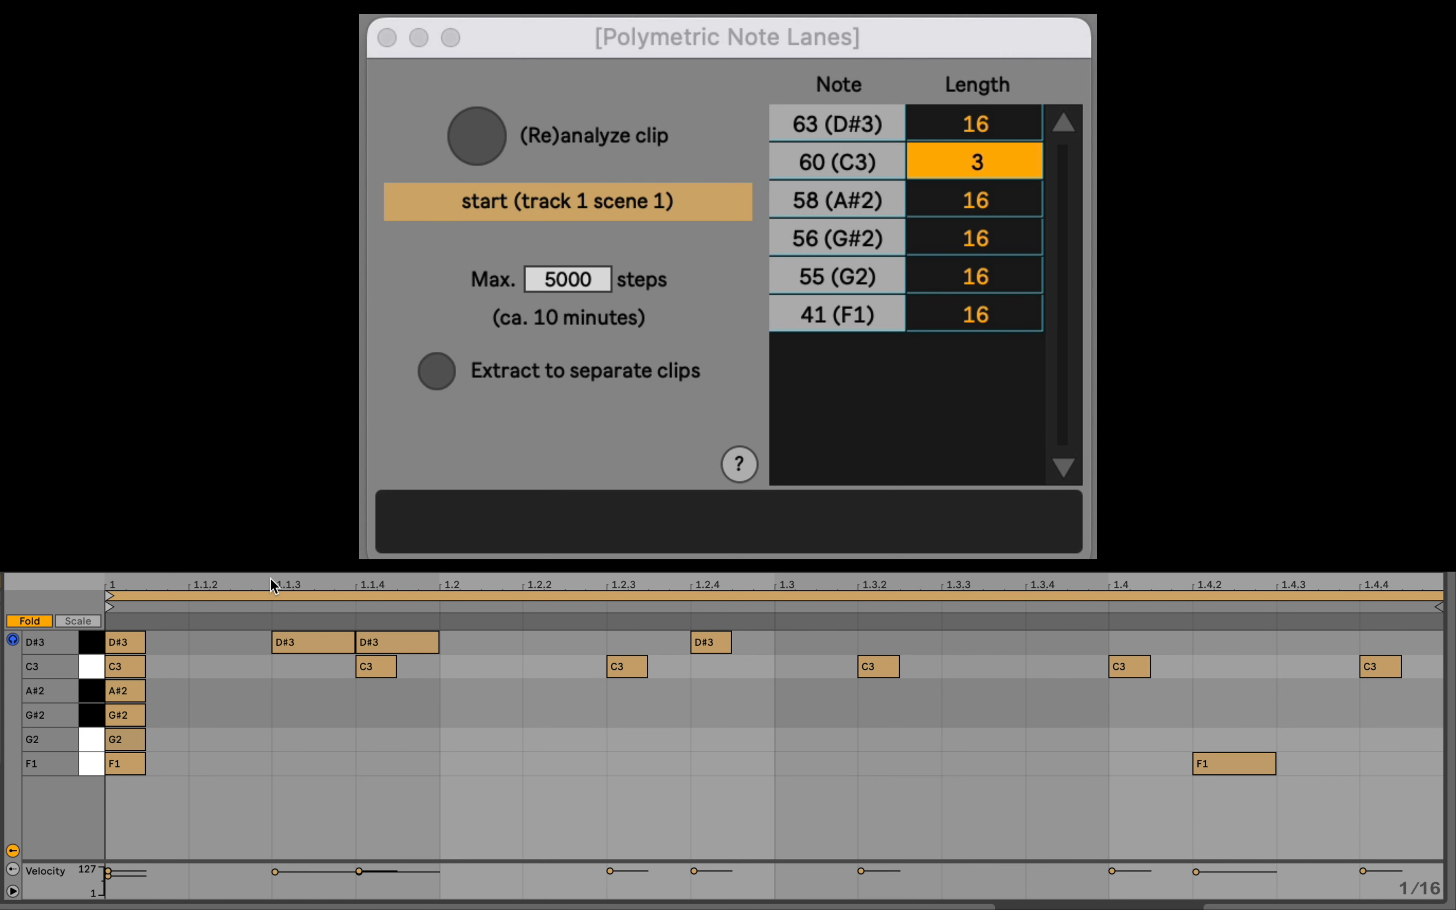
pyautogui.moveTo(273, 587); pyautogui.dragTo(273, 518)
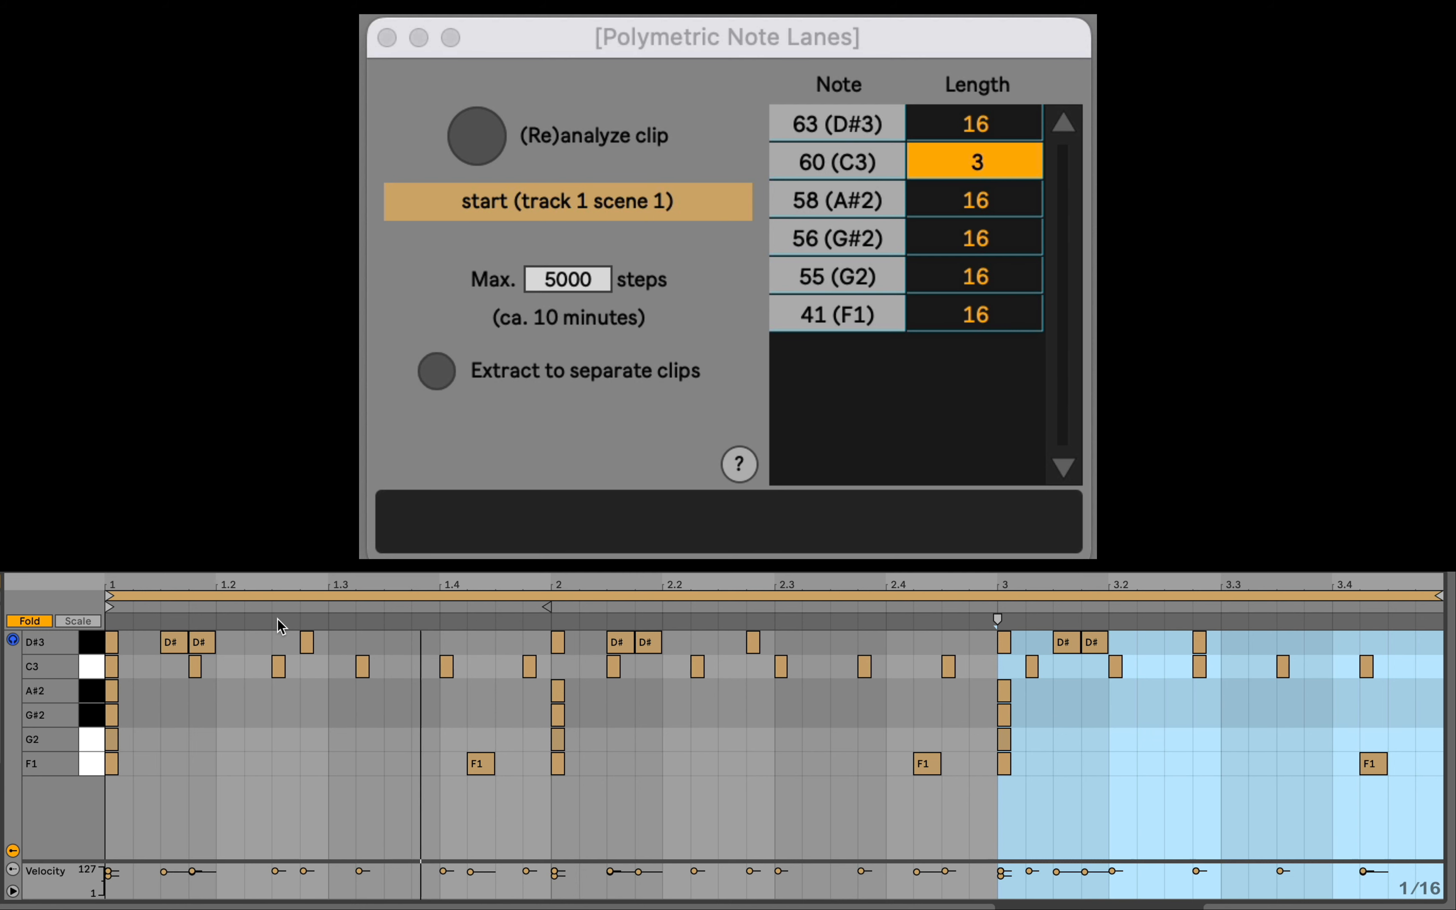
pyautogui.doubleClick(1010, 192)
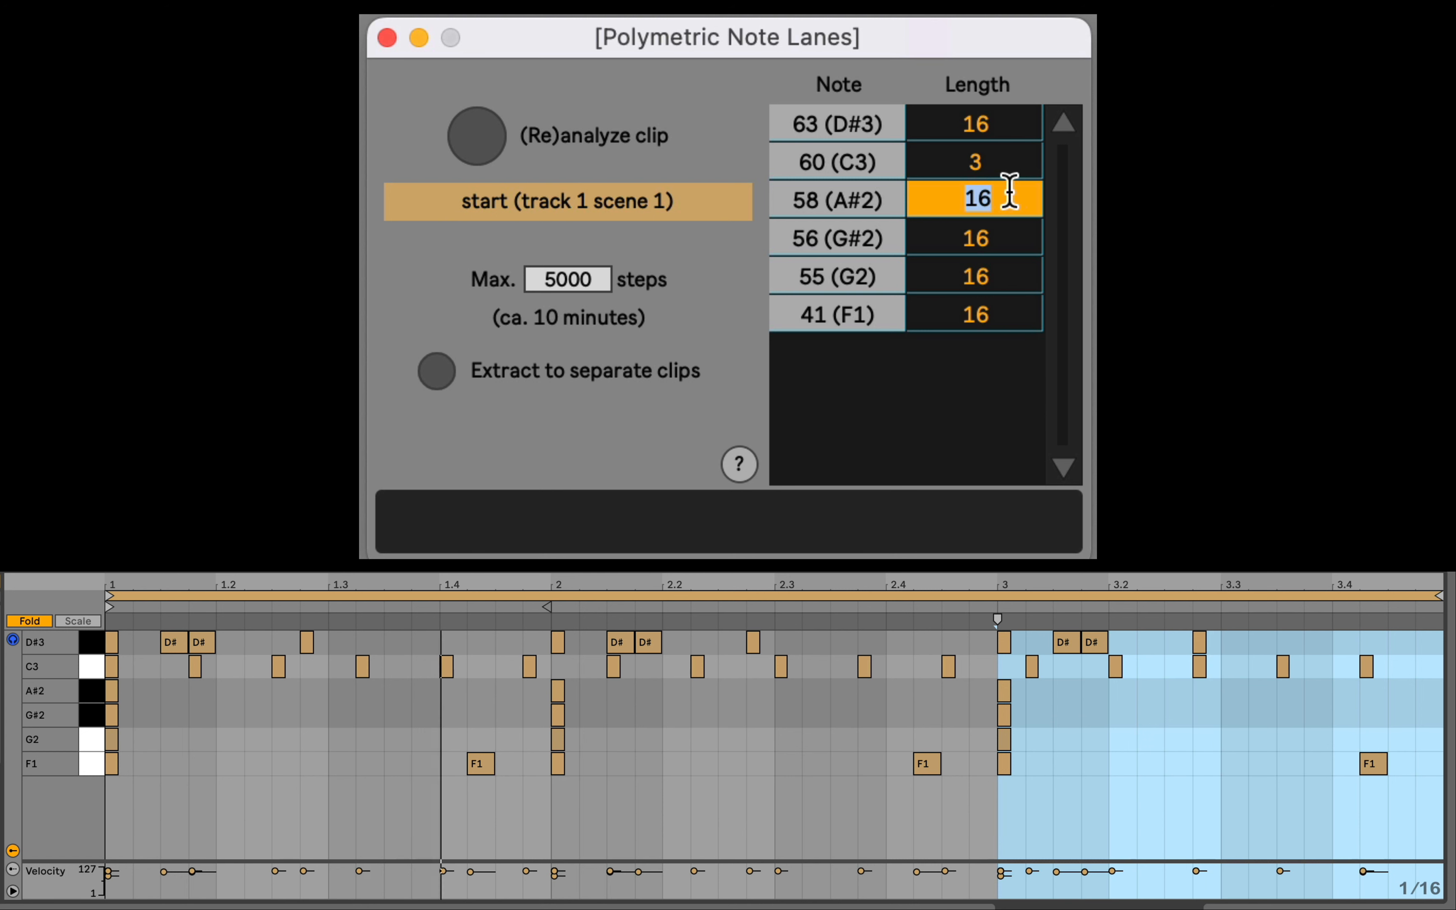
pyautogui.write('5')
pyautogui.press('Return')
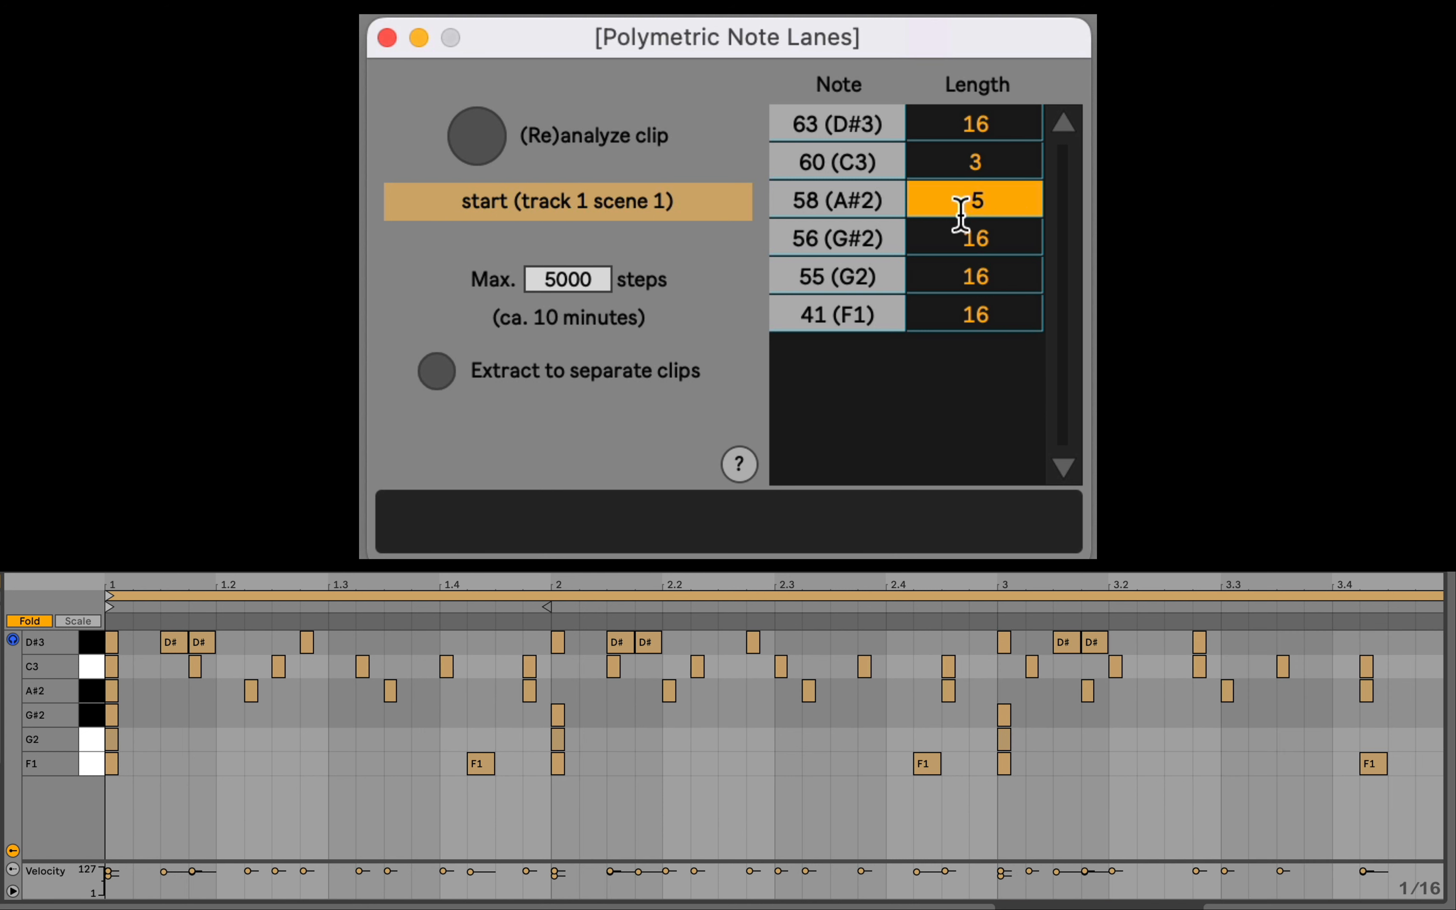
# Step: Set the length of the 56 (G#2) note lane to 7 steps and the 55 (G2) lane to 11 steps
pyautogui.doubleClick(984, 237)
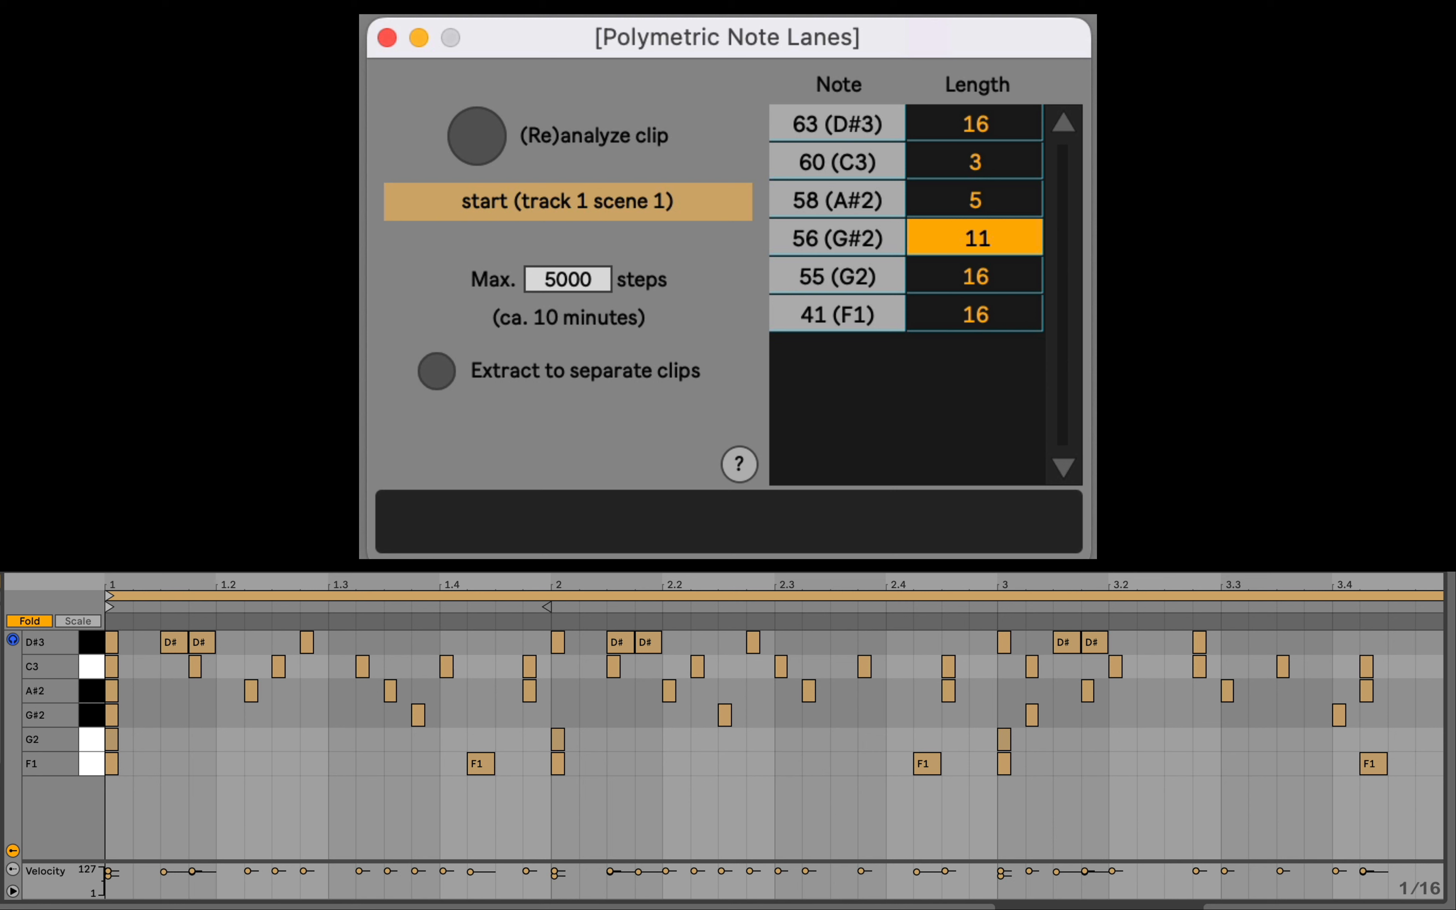
pyautogui.doubleClick(1000, 235)
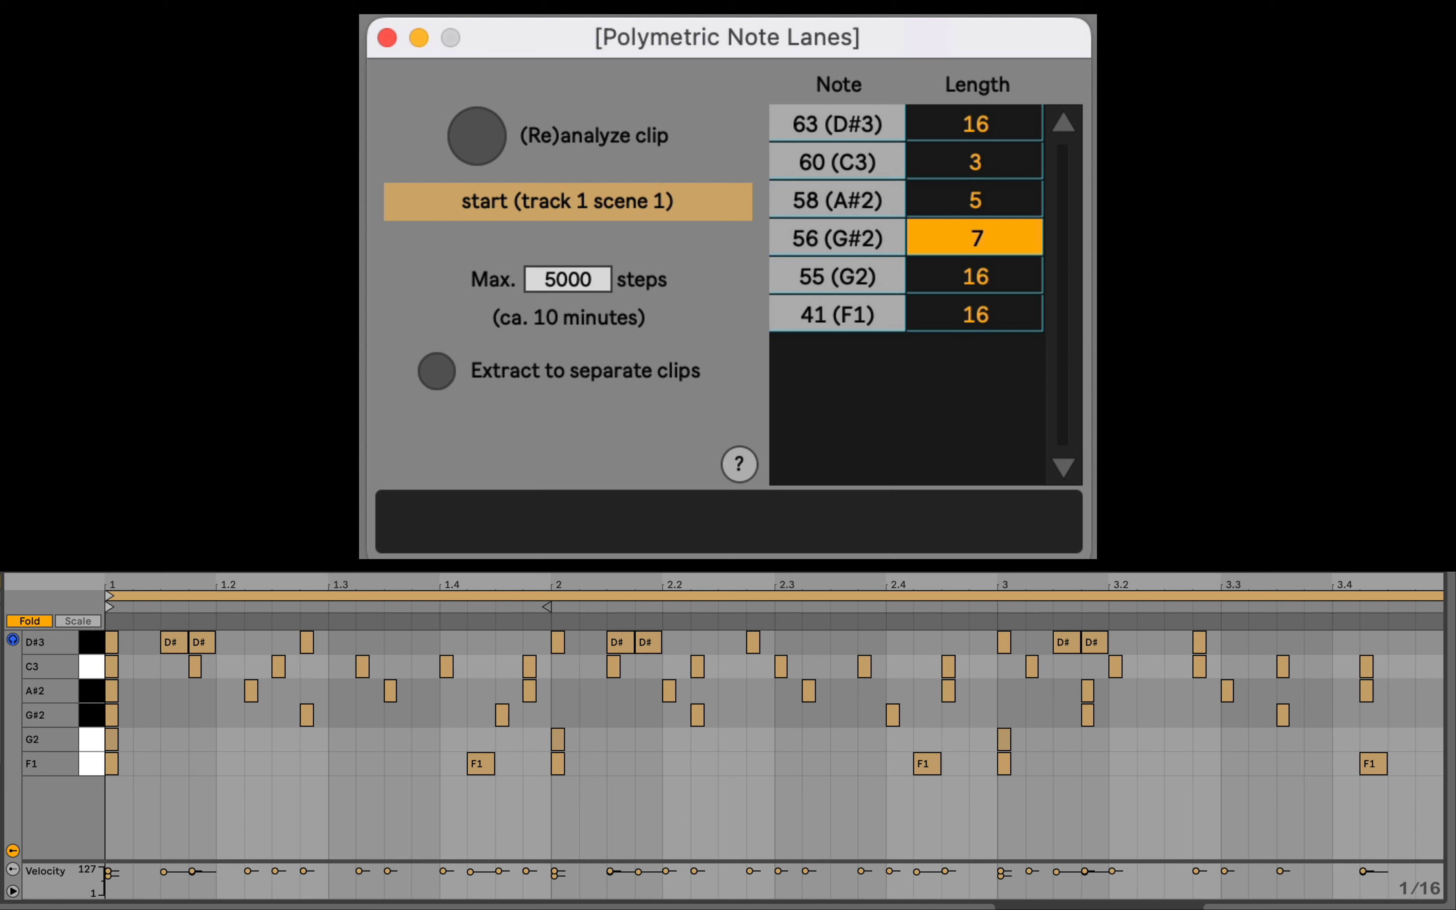
pyautogui.doubleClick(1015, 276)
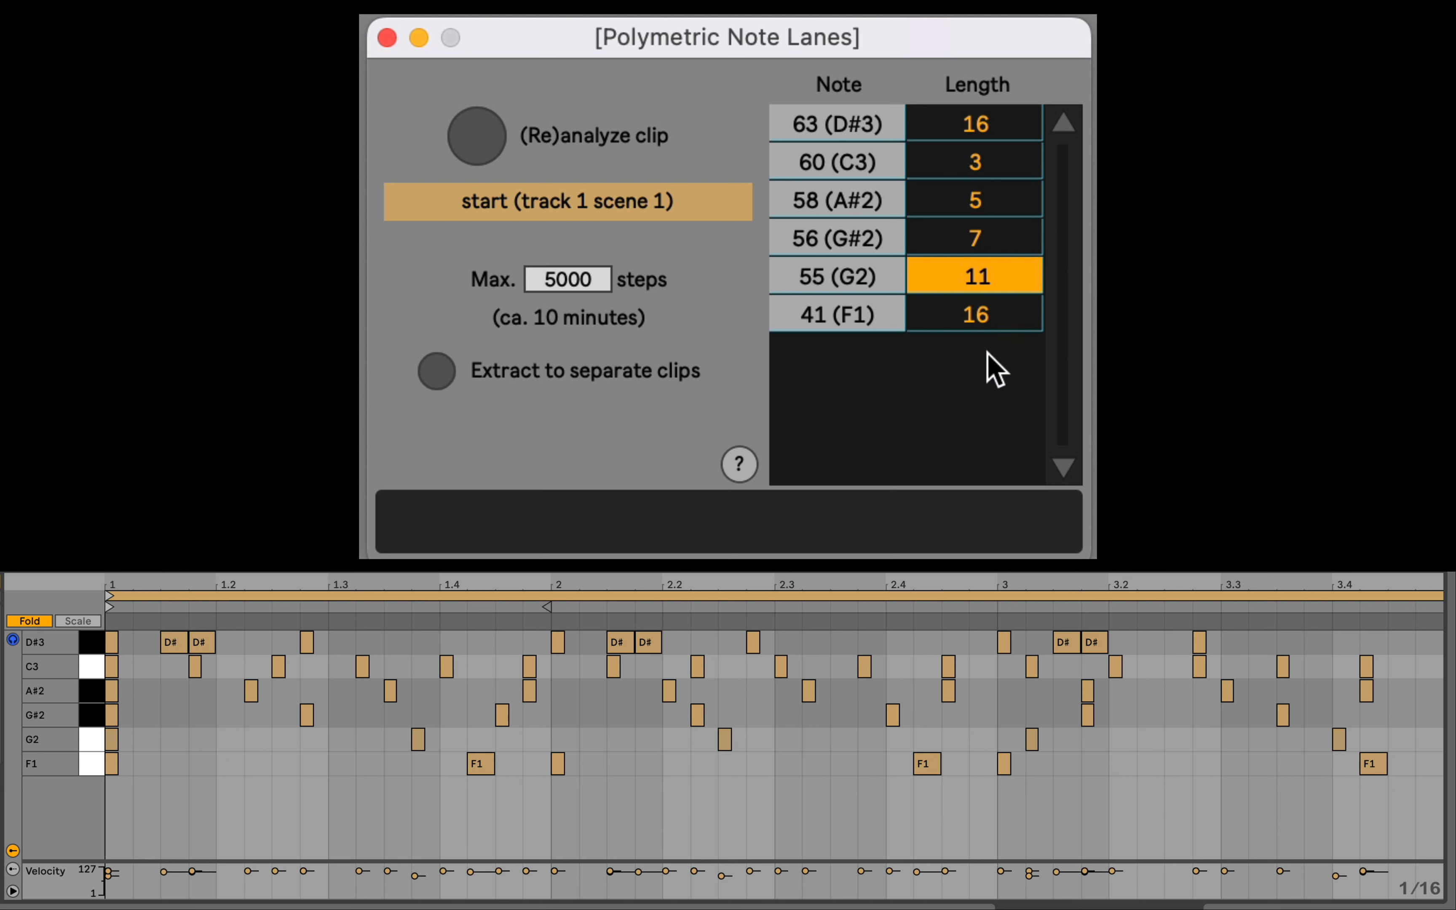
# Step: Raise the maximum clip length to 10000 steps
pyautogui.moveTo(460, 583); pyautogui.dragTo(164, 584)
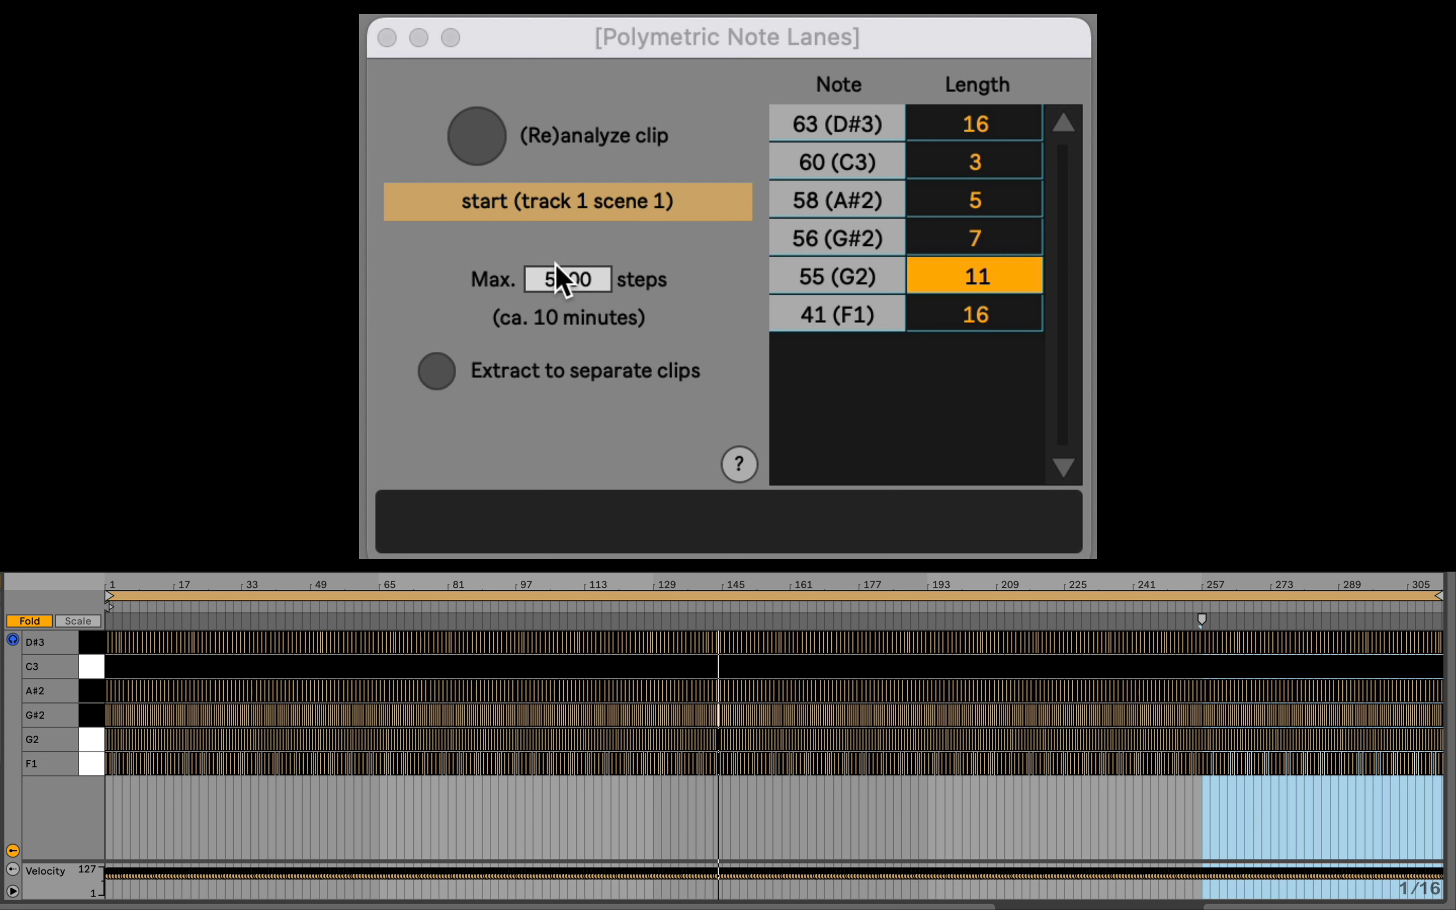
pyautogui.click(581, 283)
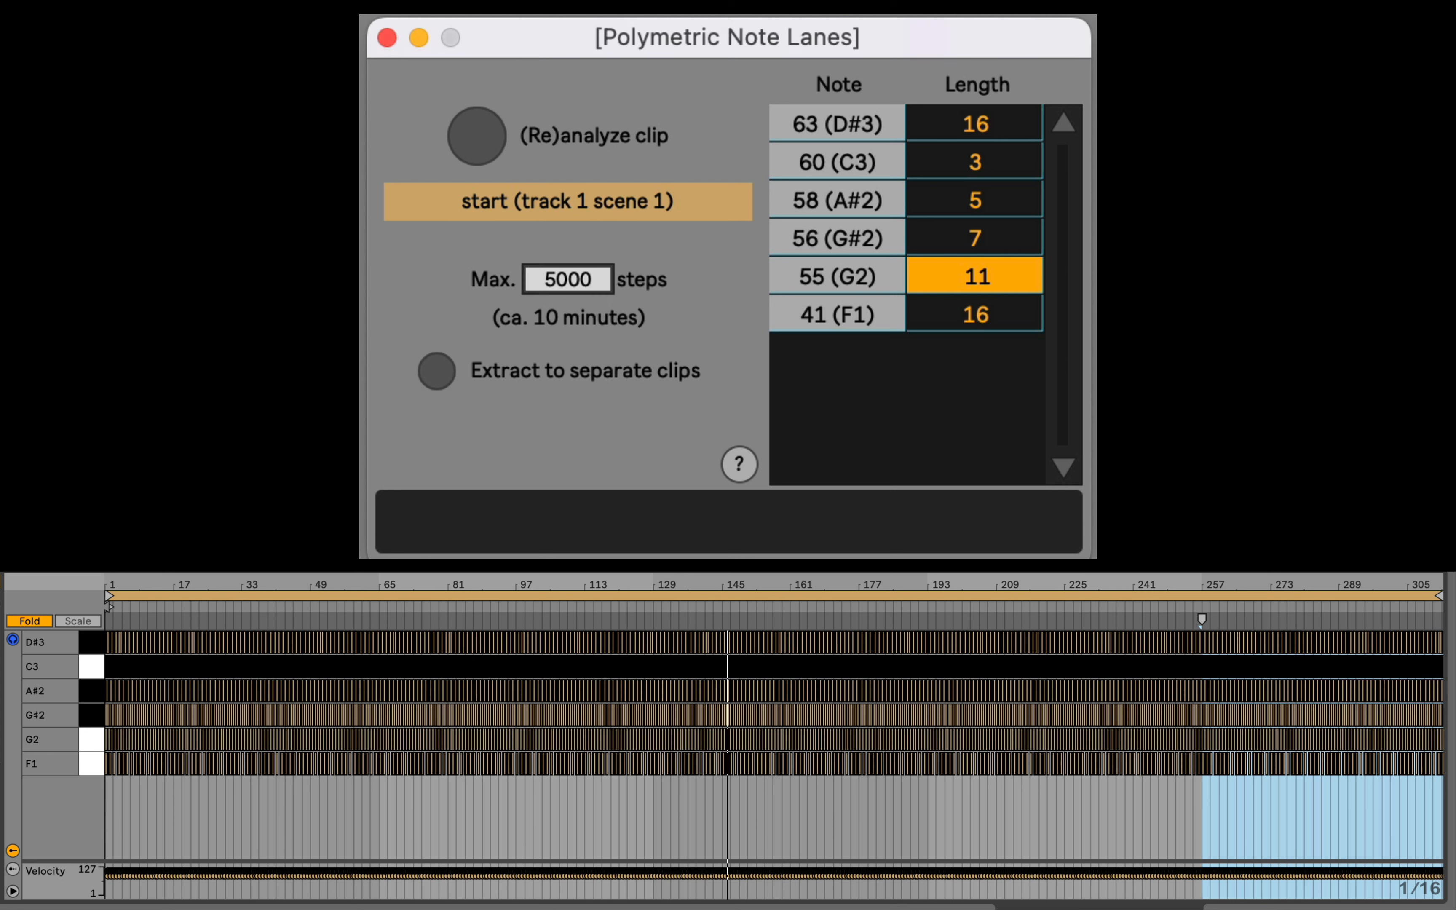
pyautogui.moveTo(581, 279); pyautogui.dragTo(579, 277)
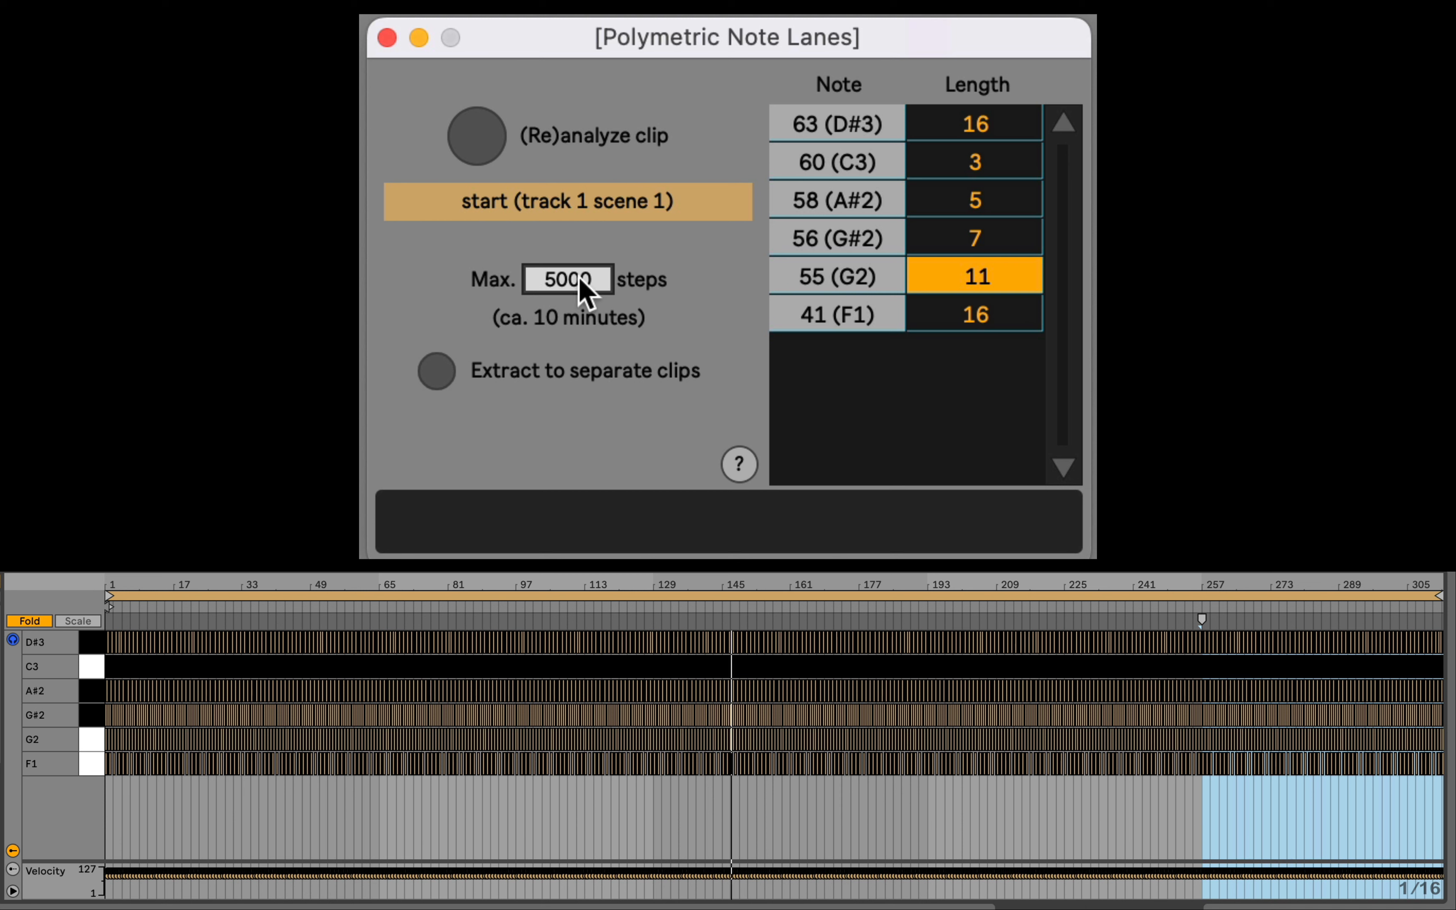
pyautogui.write('1000')
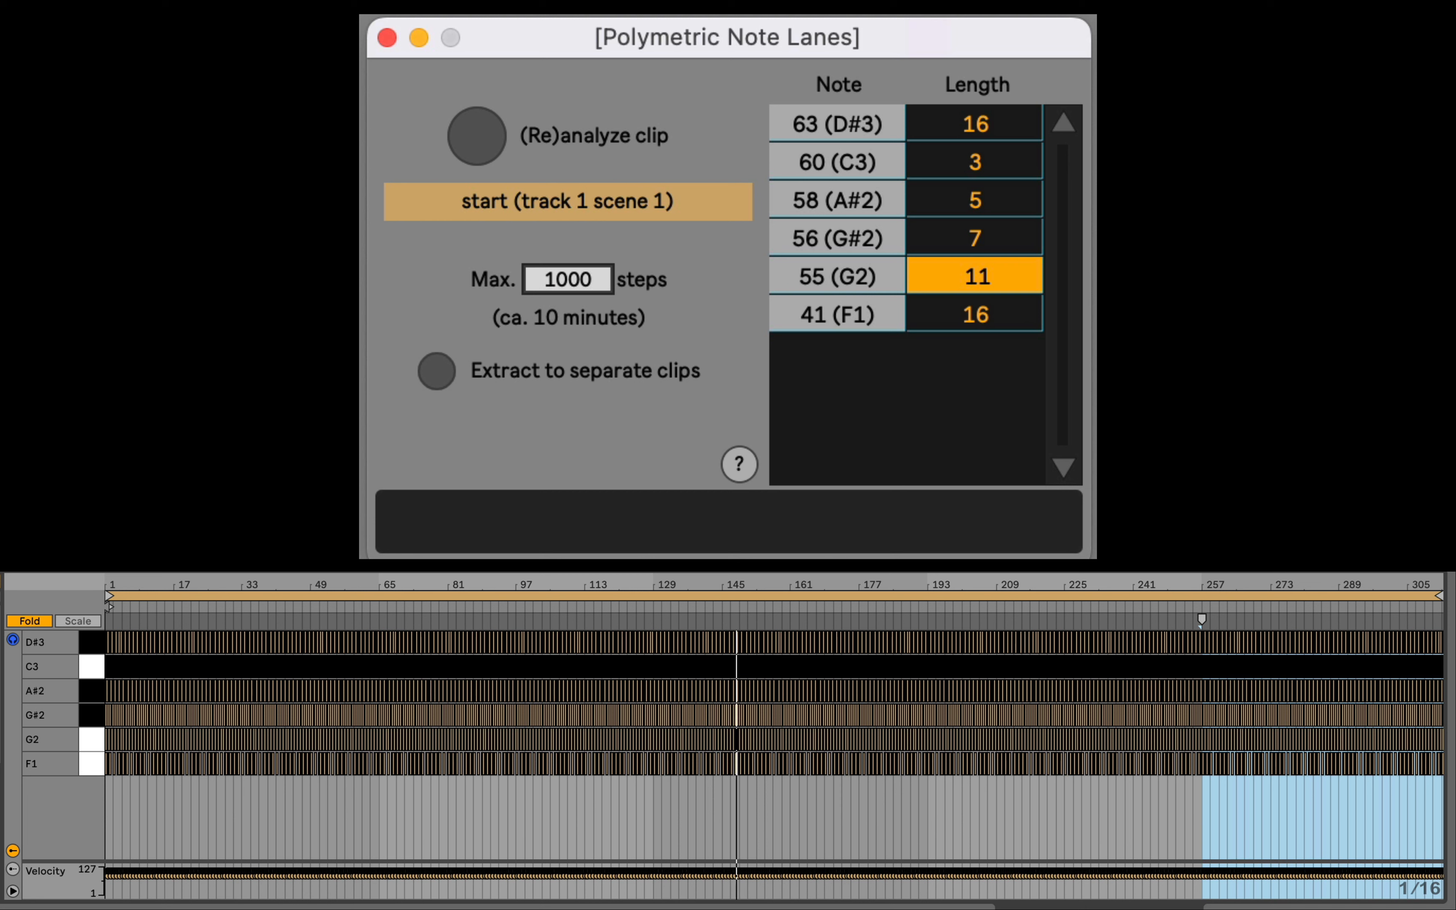
pyautogui.write('0')
pyautogui.press('Return')
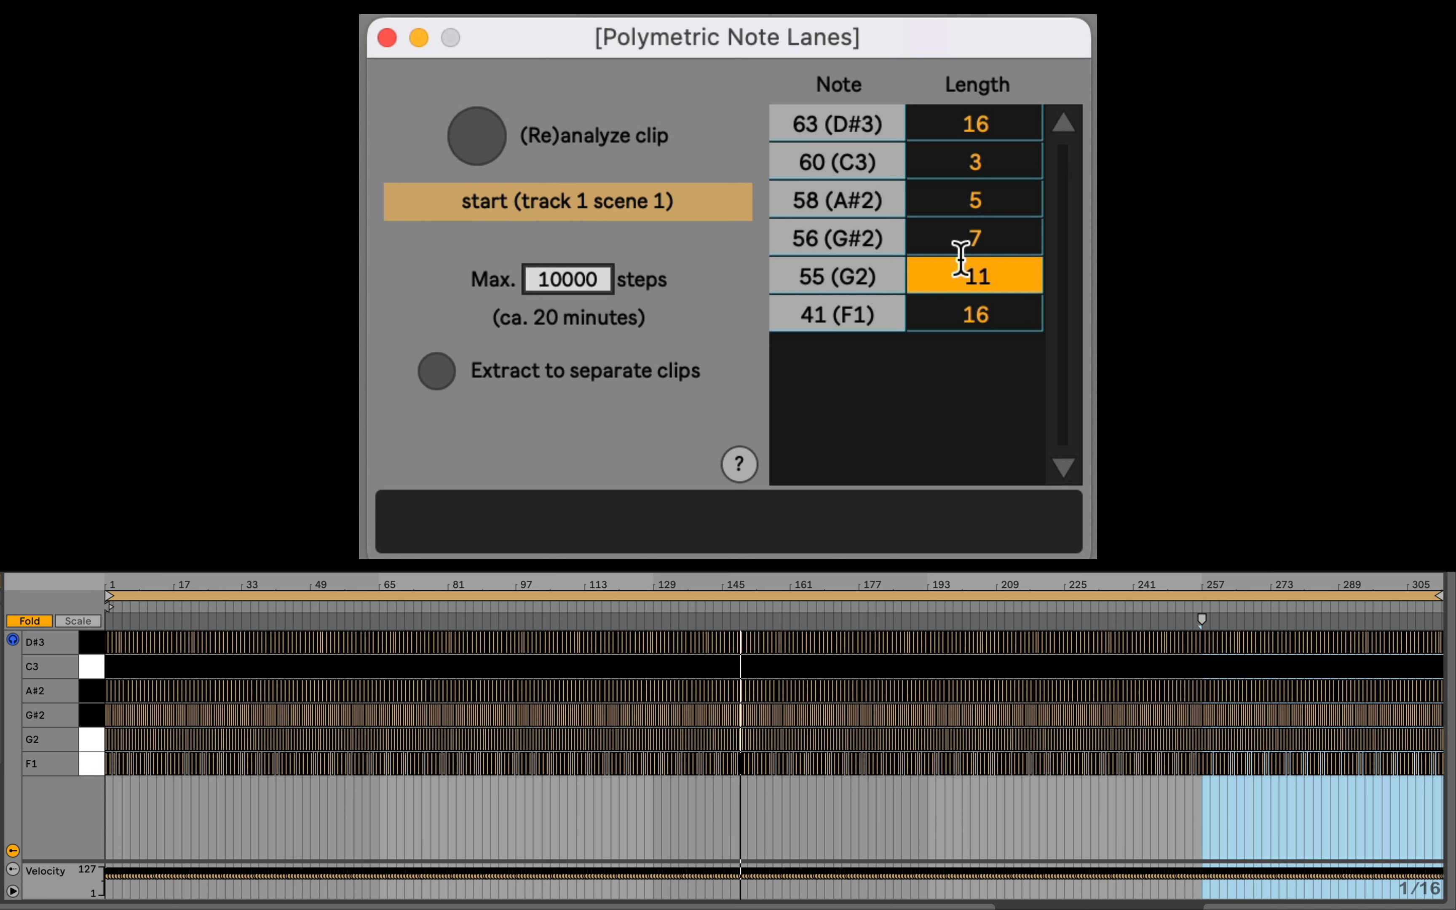
# Step: Re-enter 3 steps as the length of the 60 (C3) note lane
pyautogui.click(1012, 166)
pyautogui.click(1006, 159)
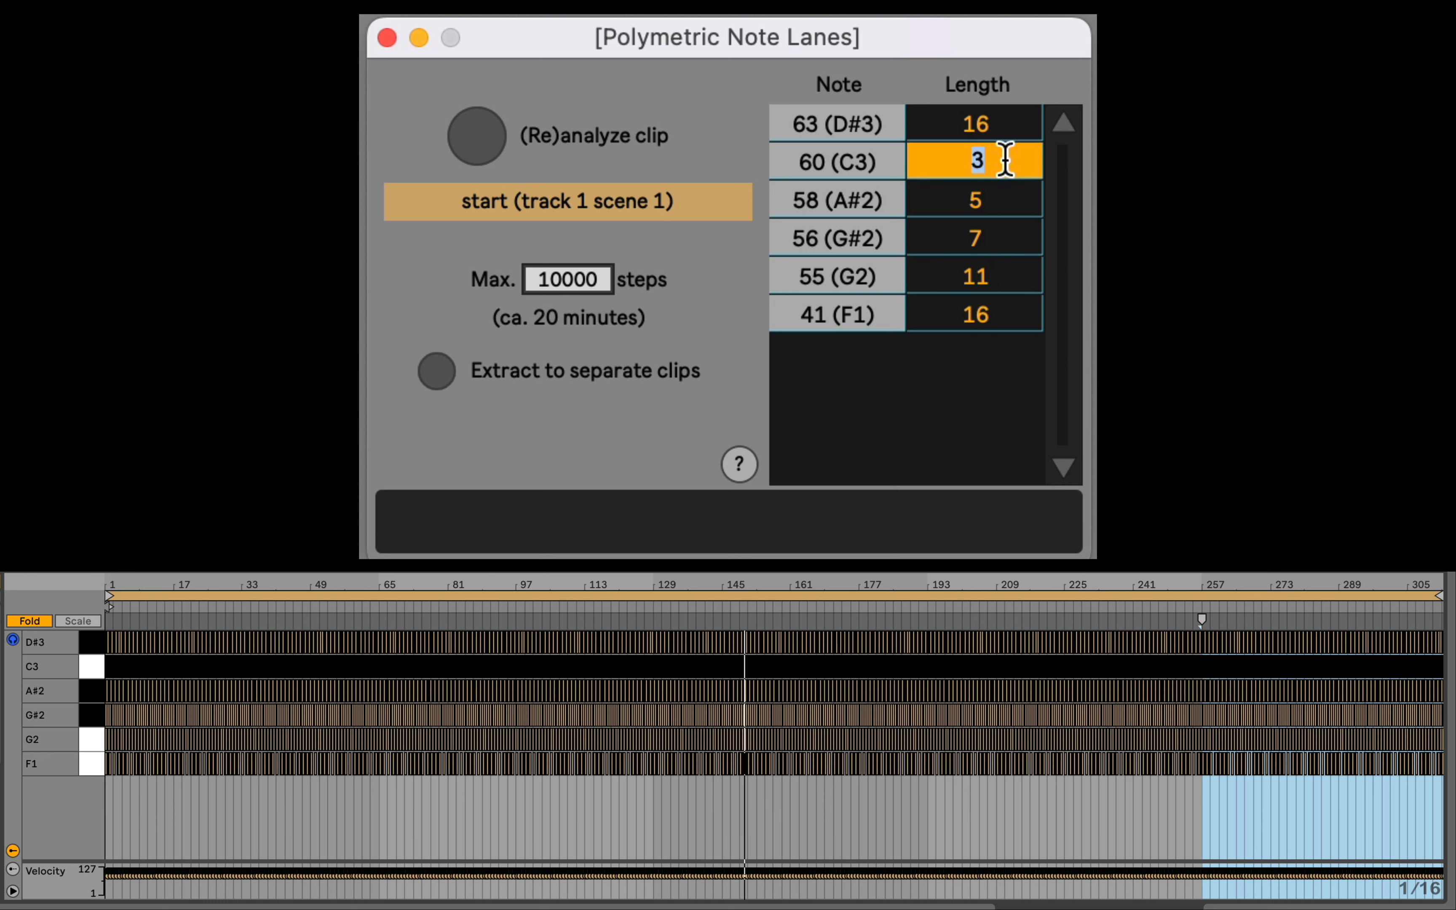
pyautogui.write('3')
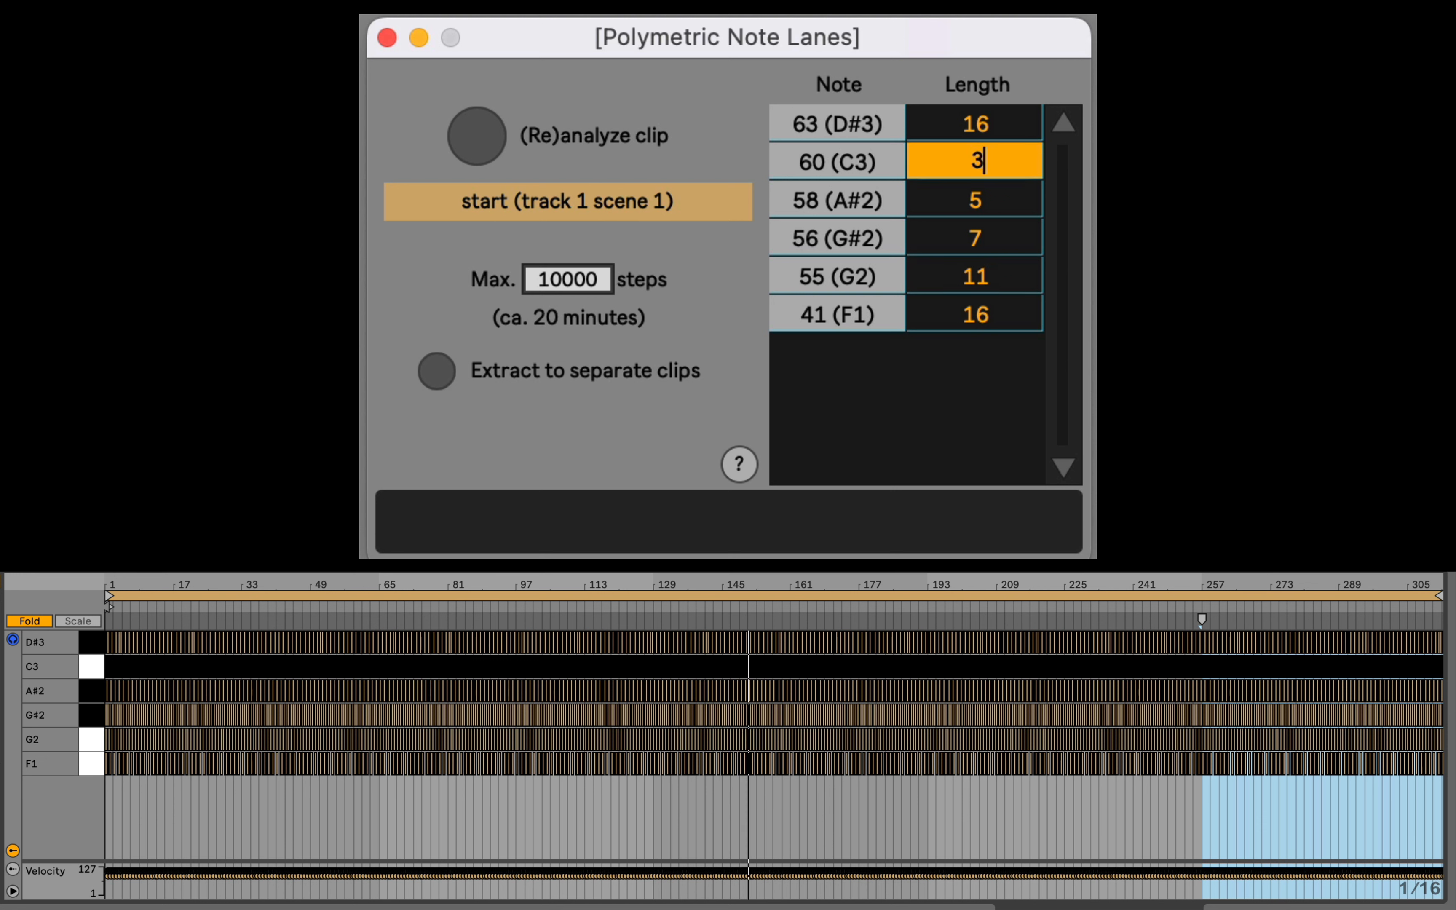
pyautogui.press('Return')
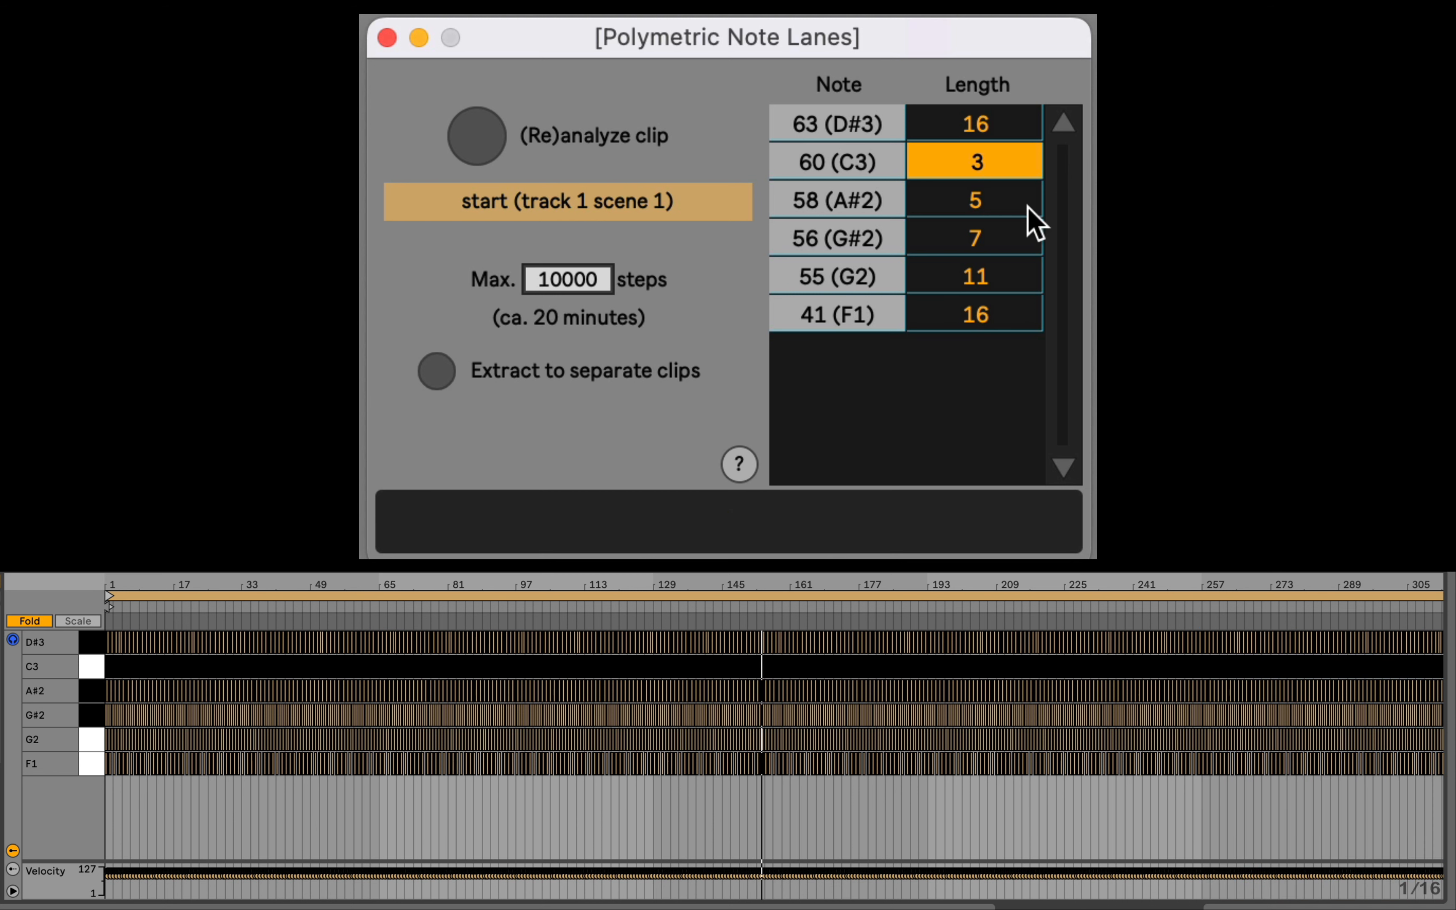
# Step: Delete the repeated C3, A#2, G#2 and G2 notes in the clip's first bar, keeping each lane's initial note on the downbeat
pyautogui.click(1301, 577)
pyautogui.moveTo(1301, 577); pyautogui.dragTo(1301, 518)
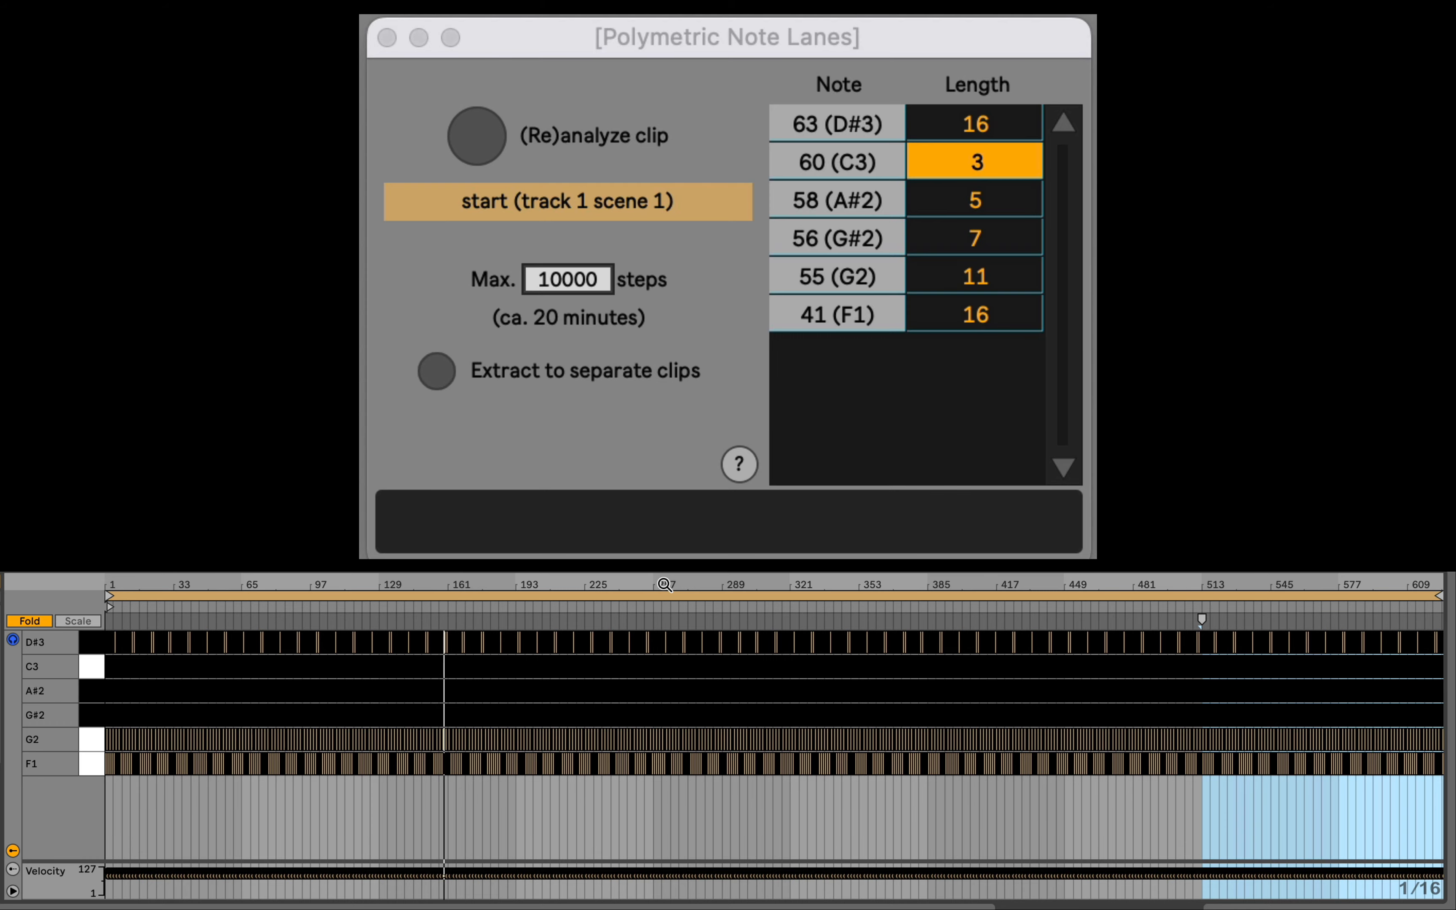
pyautogui.moveTo(113, 584); pyautogui.dragTo(113, 886)
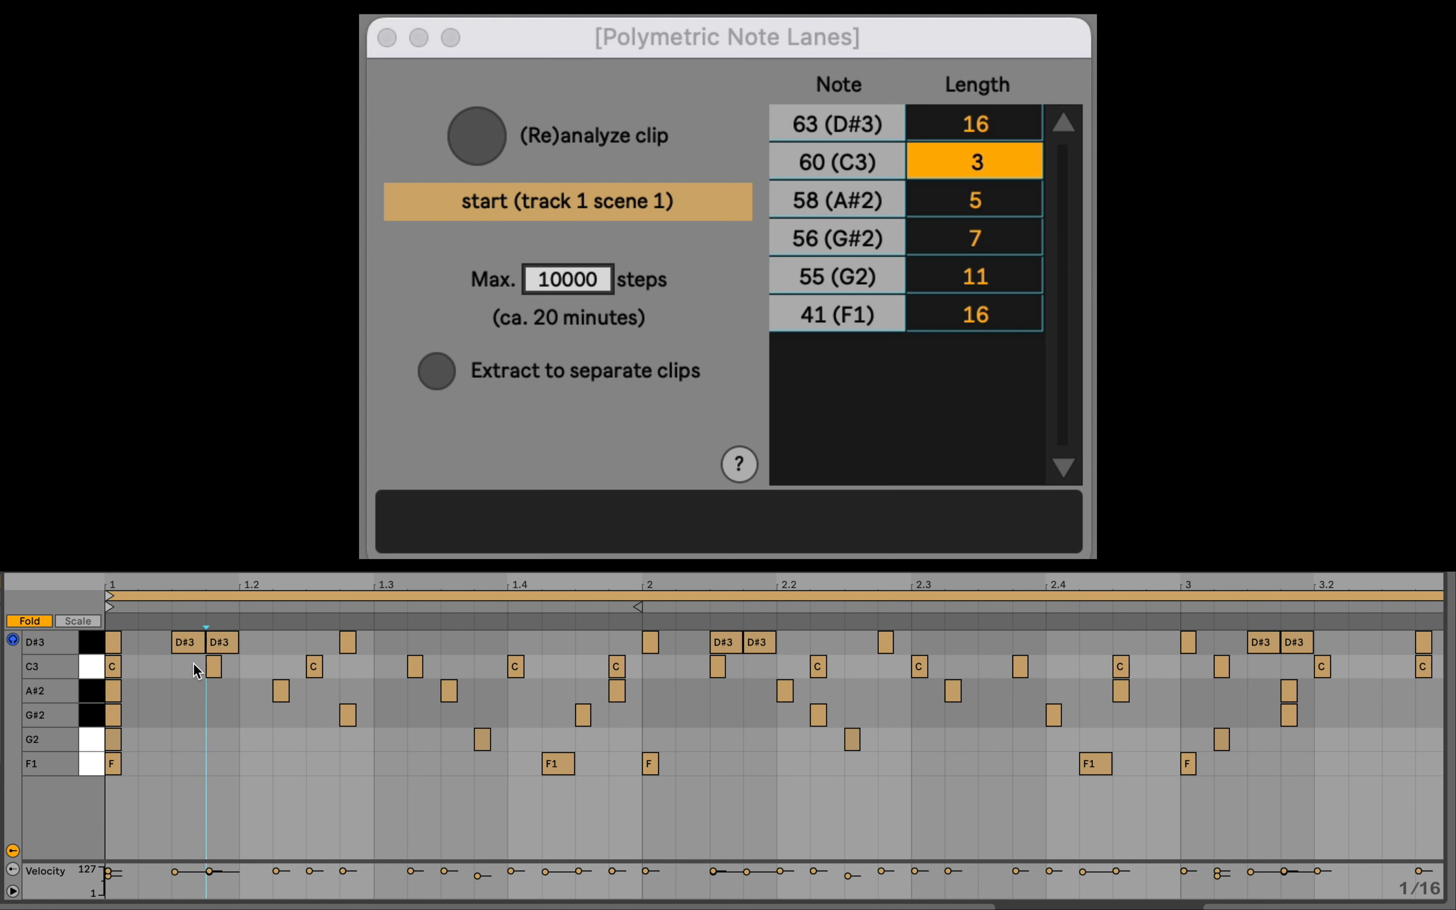
pyautogui.moveTo(193, 663); pyautogui.dragTo(649, 732)
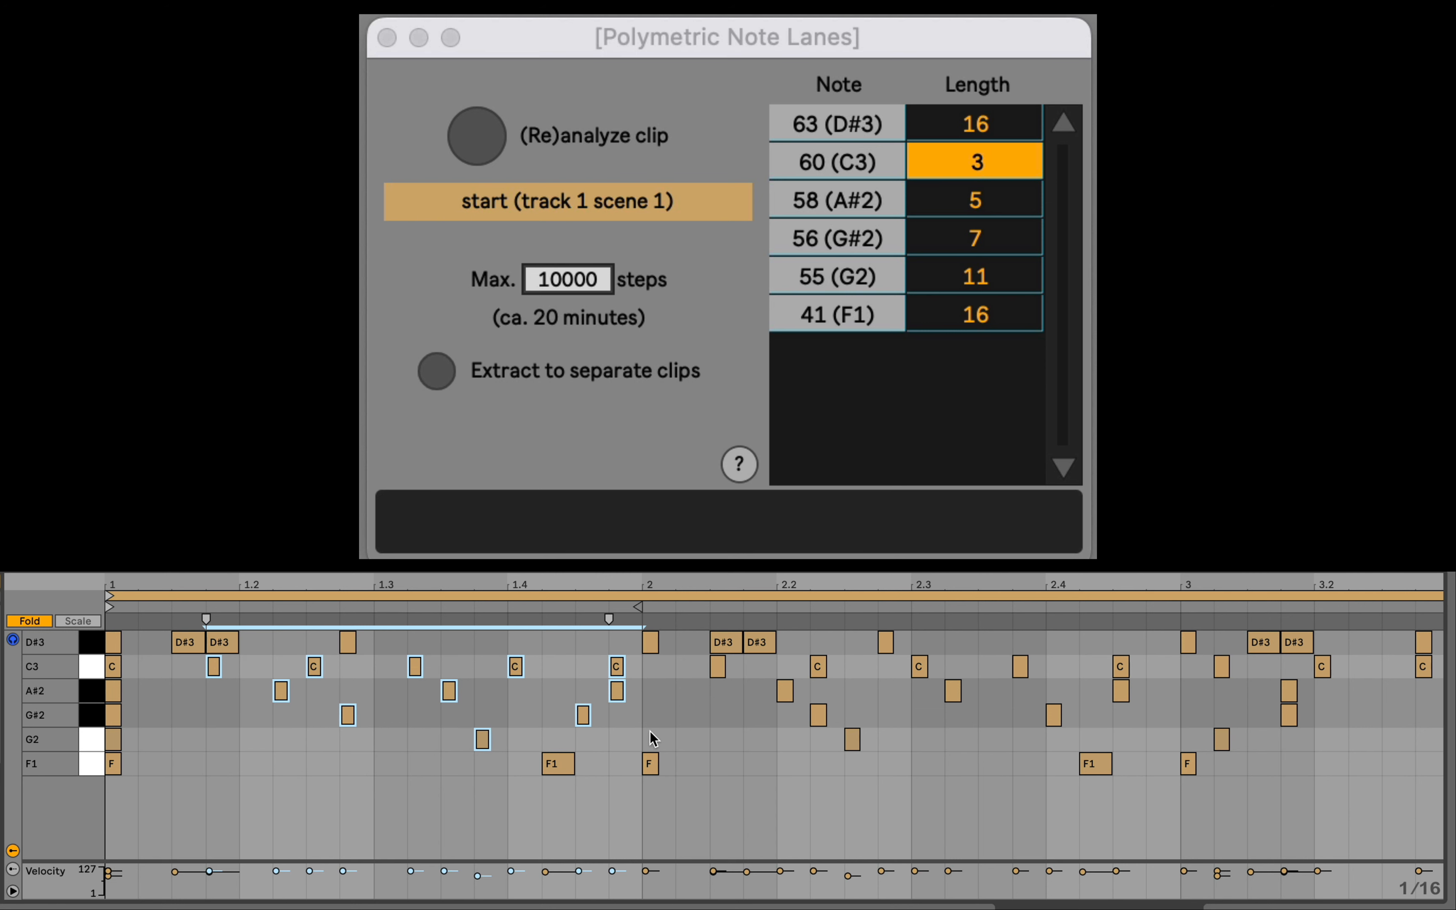
pyautogui.press('Delete')
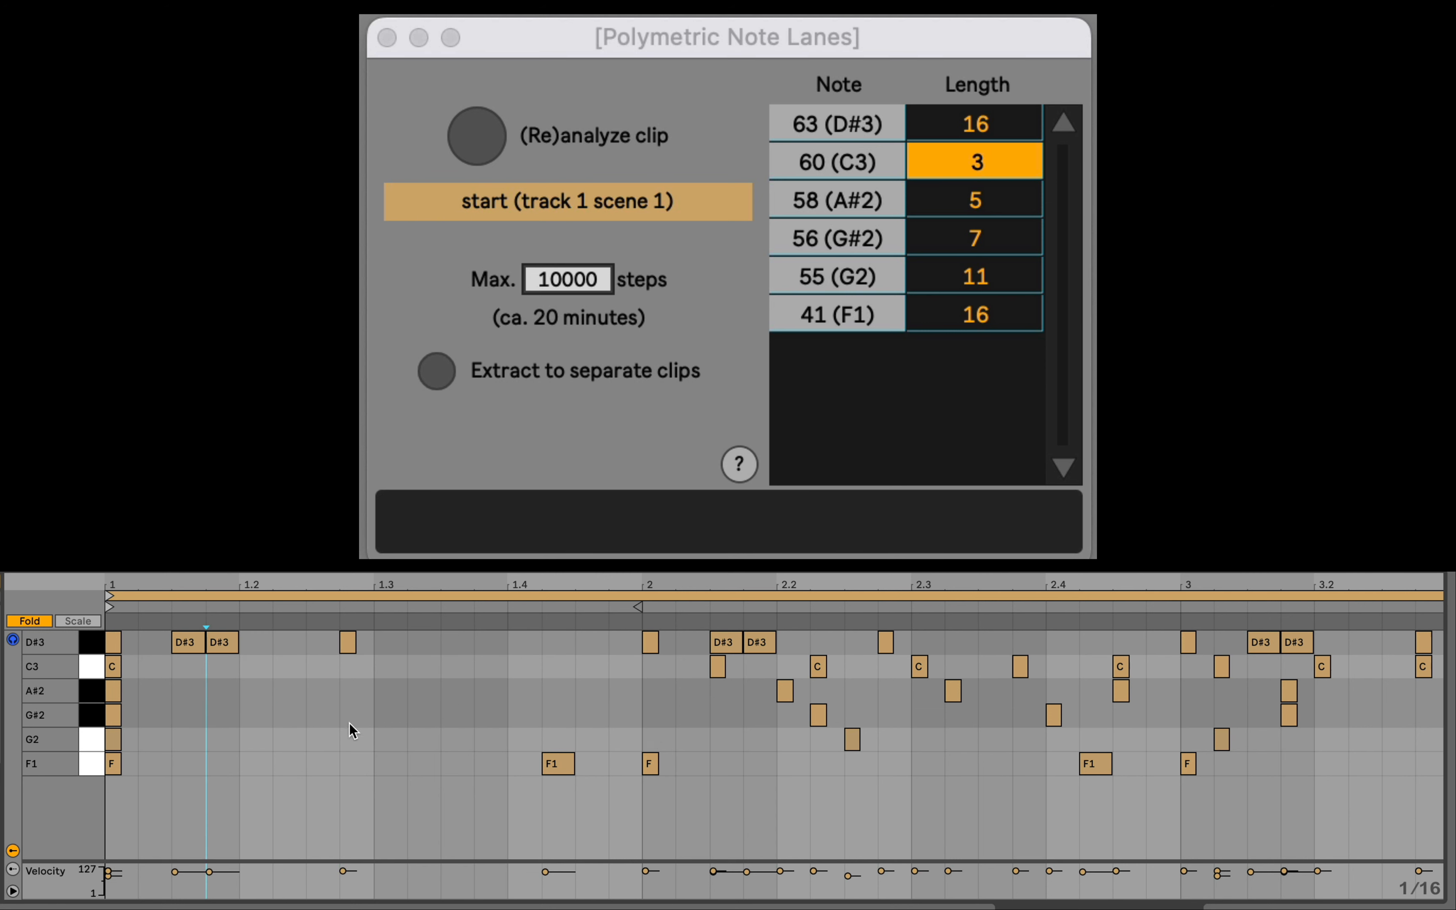
# Step: Crop the clip to its first bar and reanalyze it
pyautogui.moveTo(636, 710); pyautogui.dragTo(81, 740)
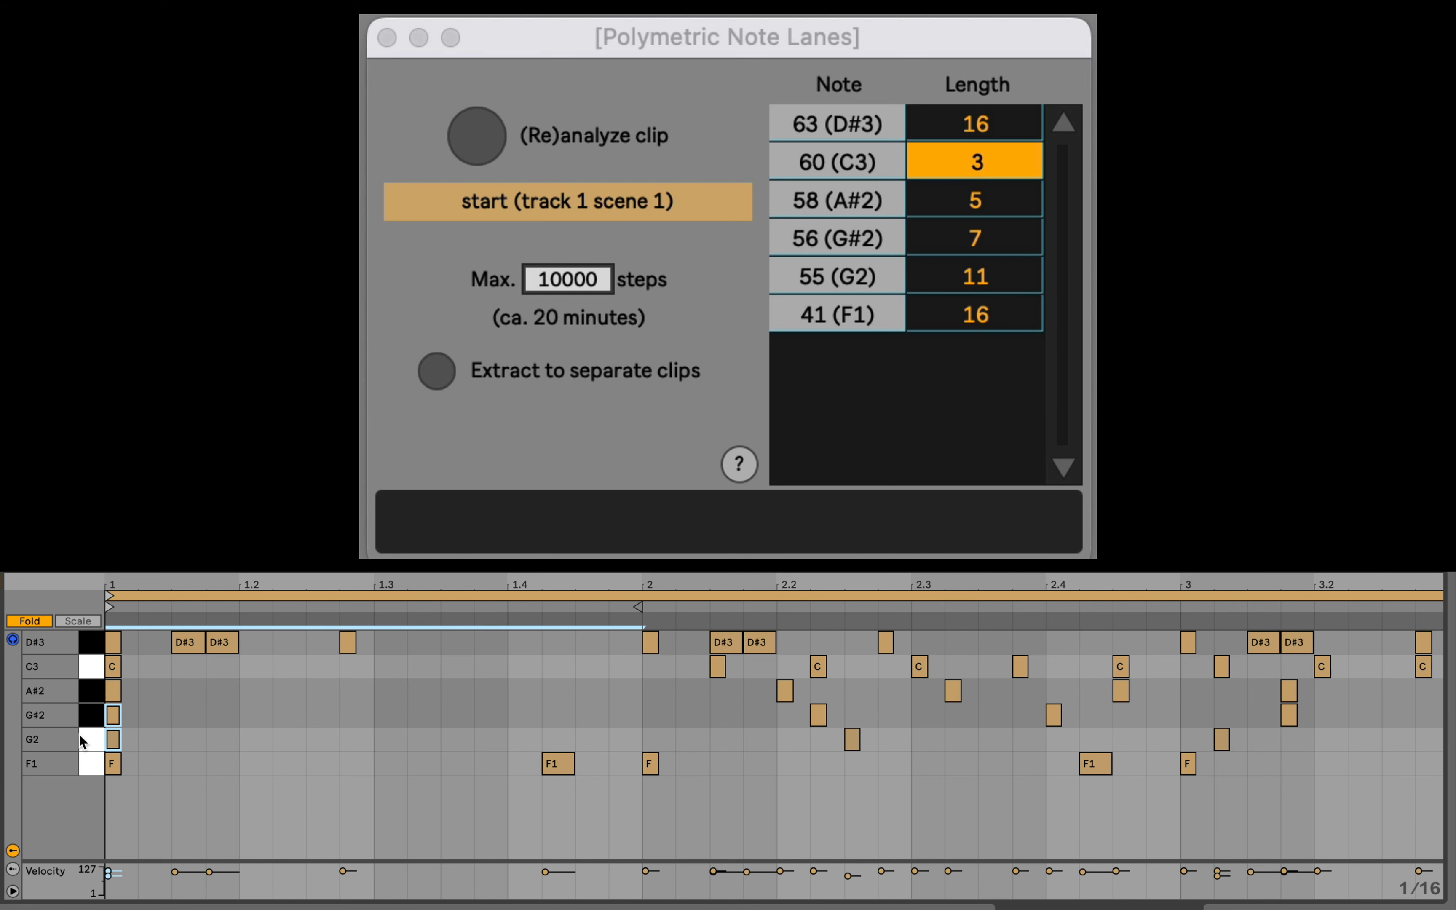
pyautogui.rightClick(359, 775)
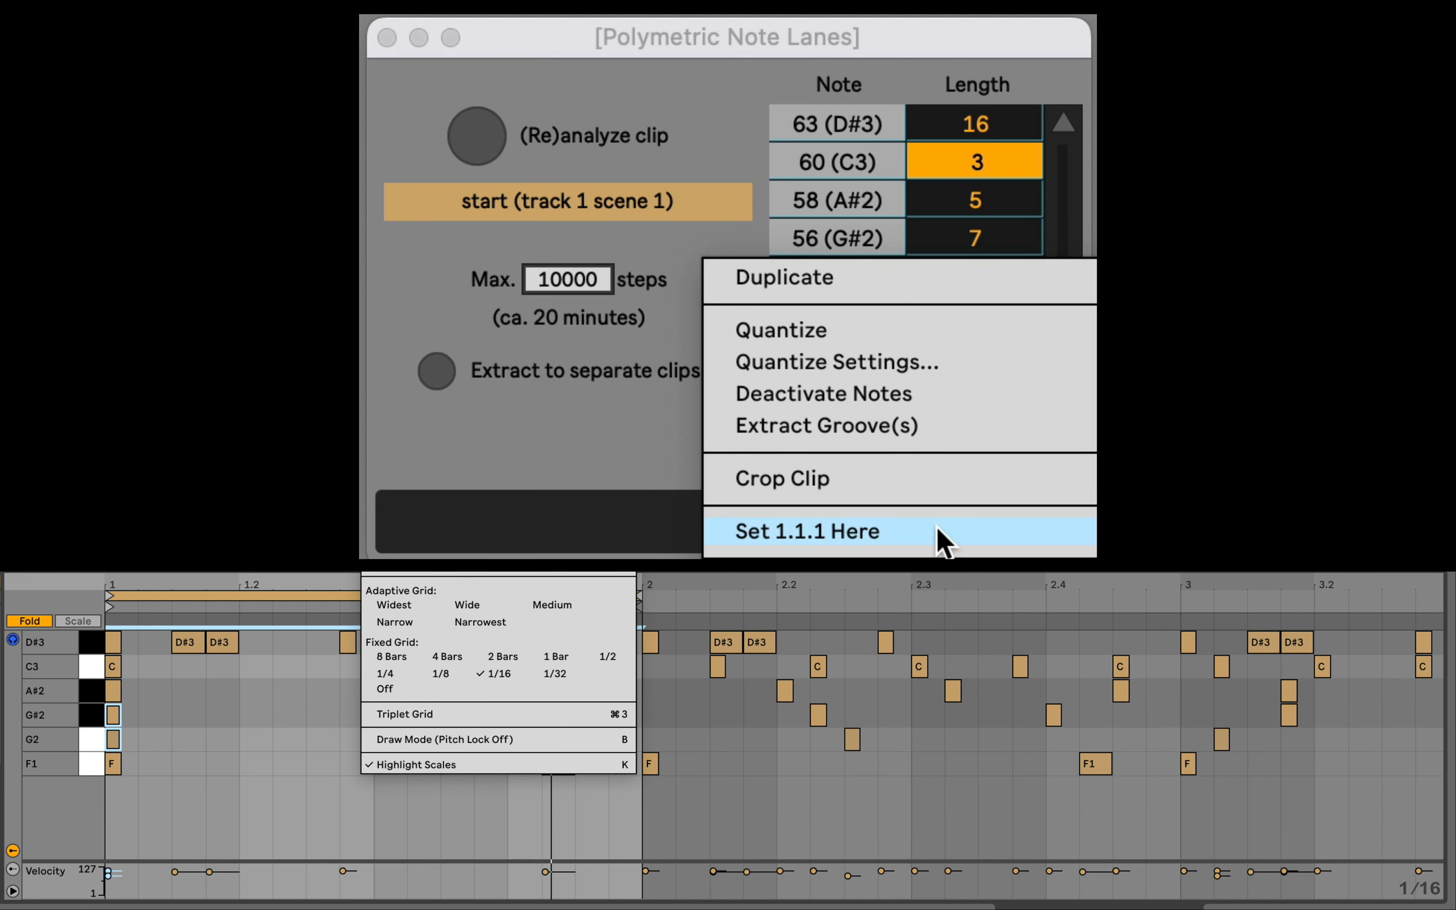
pyautogui.click(902, 480)
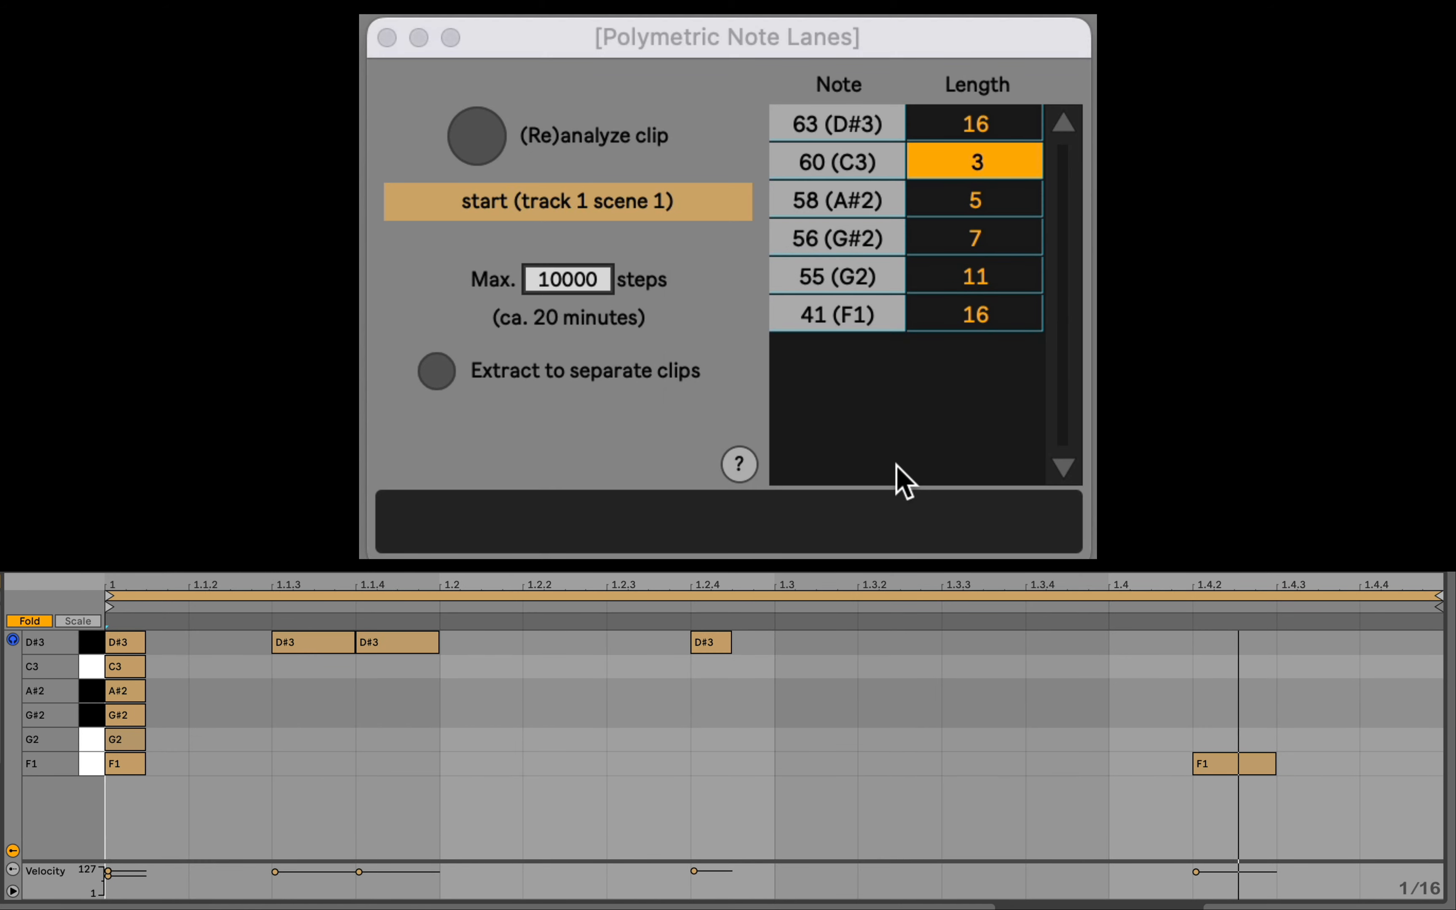
pyautogui.click(475, 151)
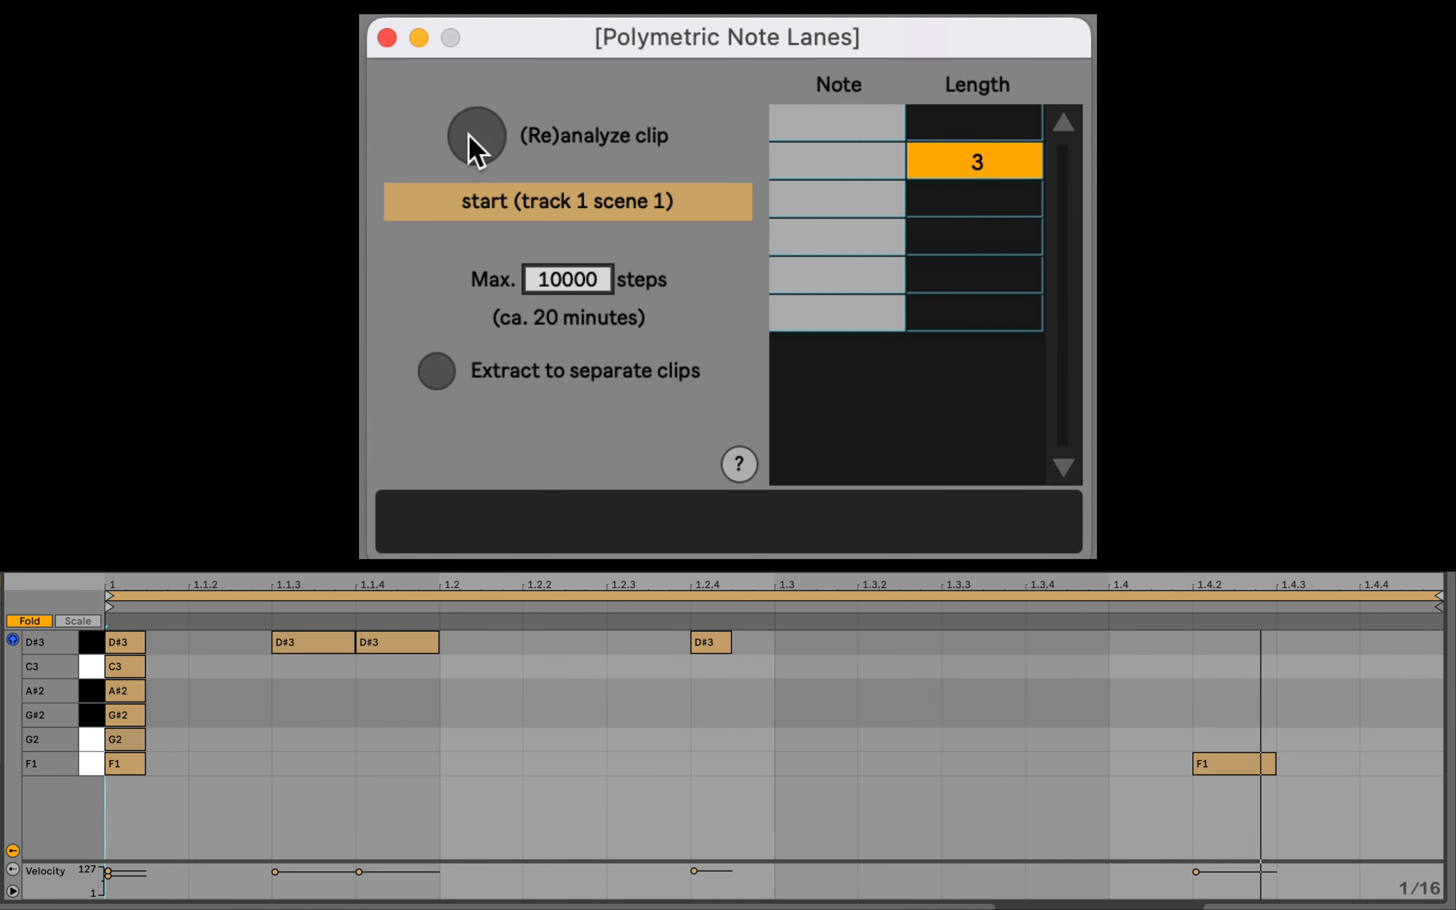
pyautogui.click(546, 585)
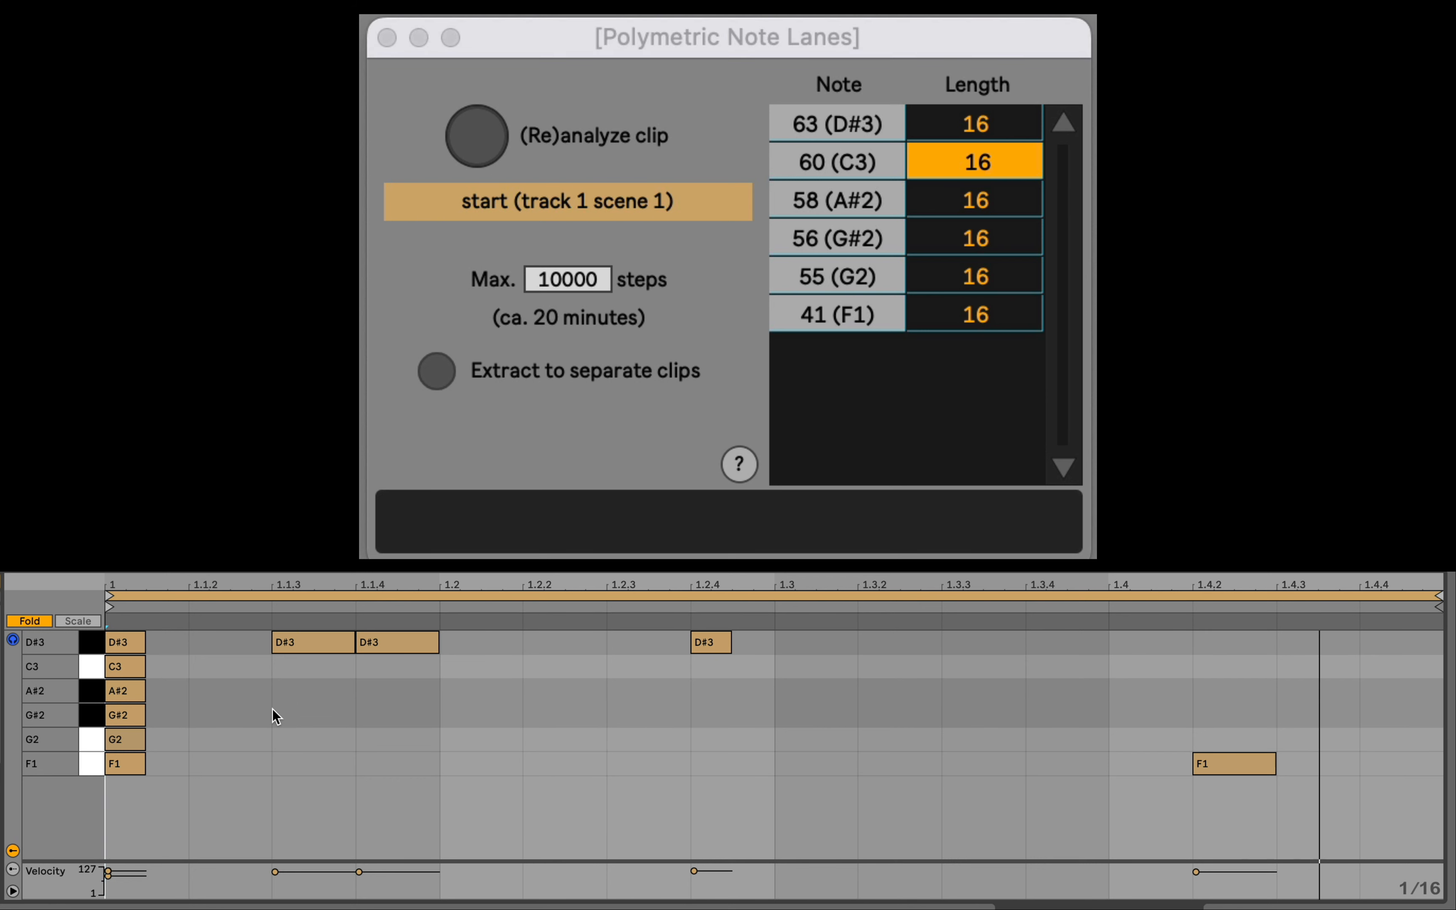
# Step: Add two shortened, off-grid C3 notes in the first beat, one just after 1.1.3 and one midway between 1.1.4 and 1.2
pyautogui.click(330, 661)
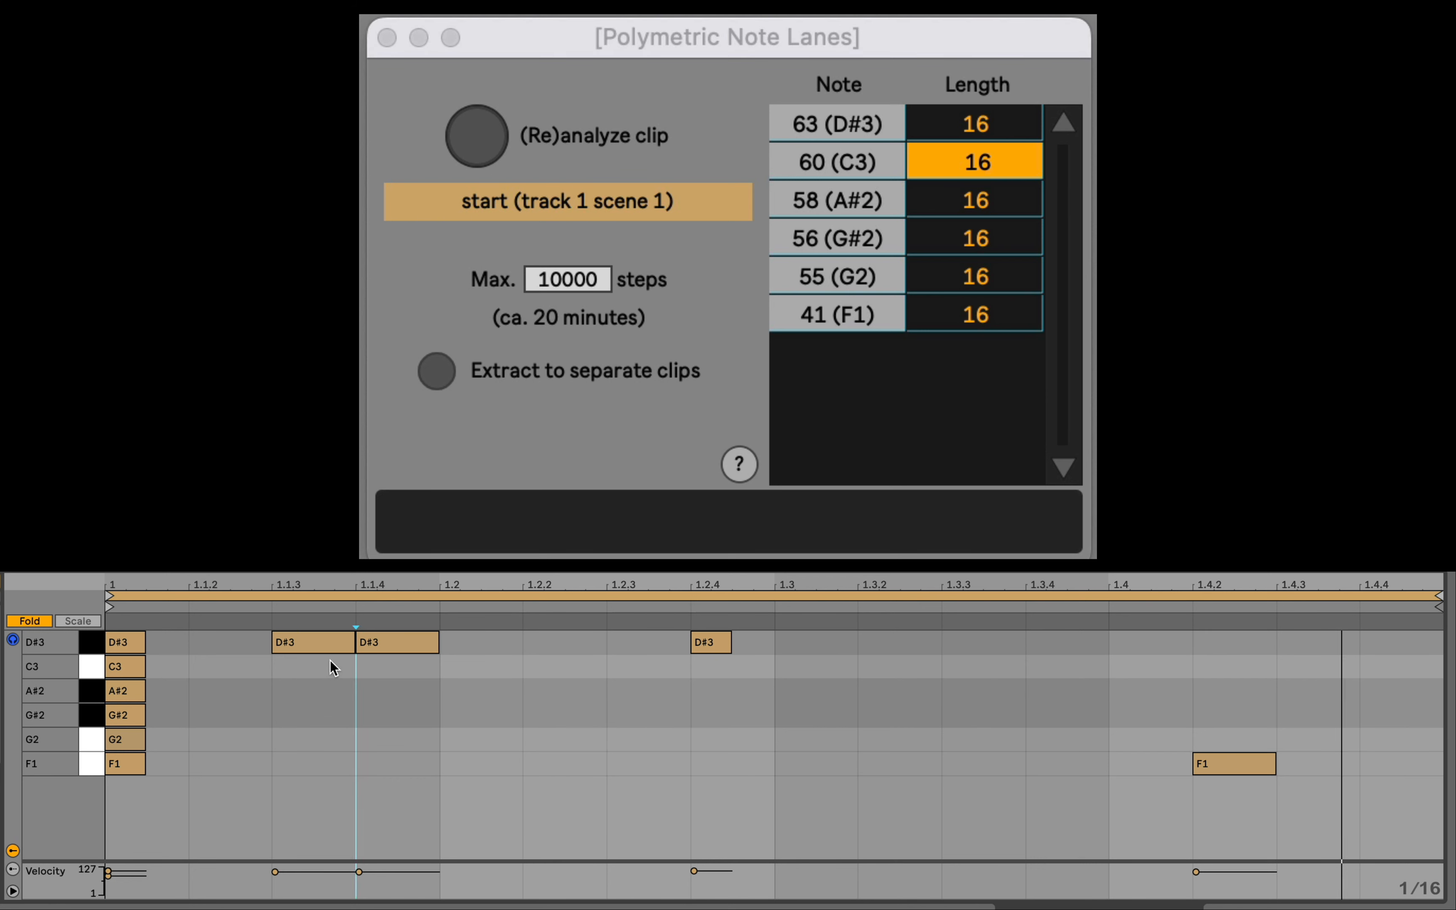
pyautogui.doubleClick(330, 665)
pyautogui.moveTo(273, 667); pyautogui.dragTo(436, 670)
pyautogui.doubleClick(366, 666)
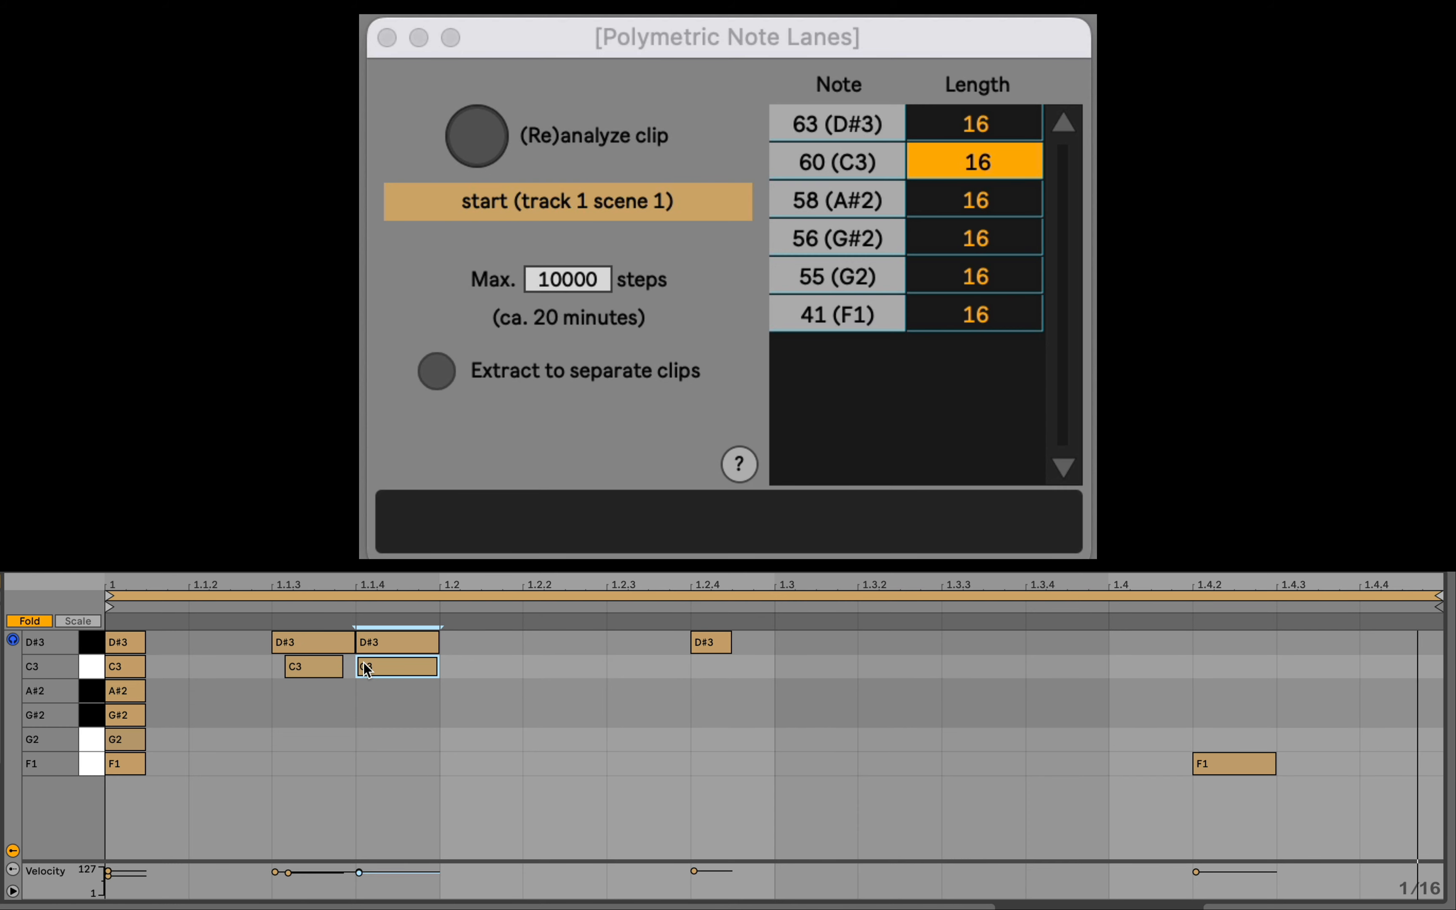
pyautogui.moveTo(365, 670); pyautogui.dragTo(393, 674)
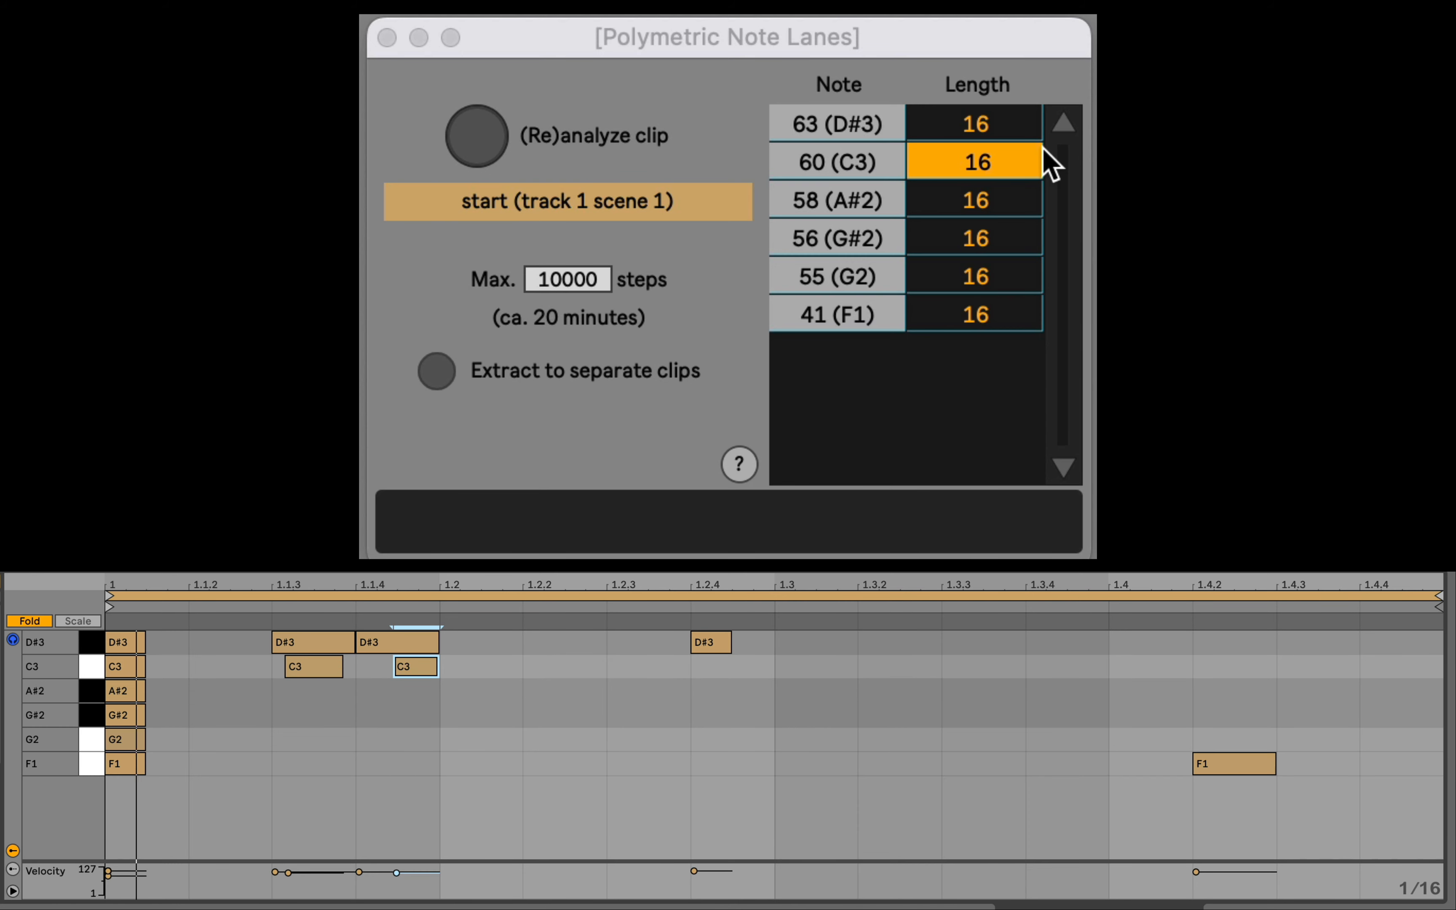
# Step: Set the length of the 60 (C3) note lane to 5 steps
pyautogui.doubleClick(1017, 157)
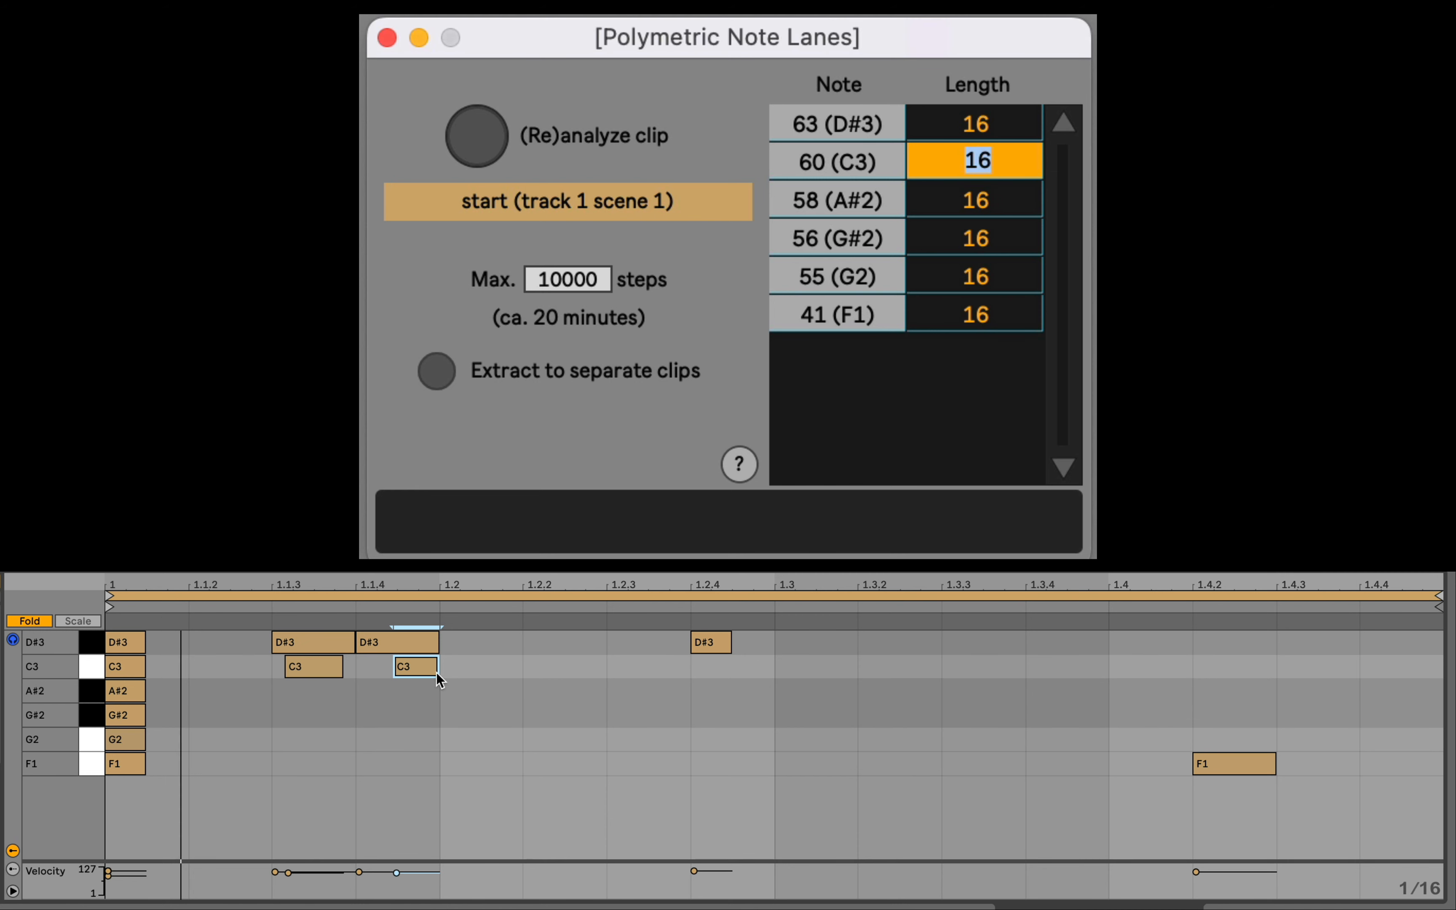
pyautogui.write('5')
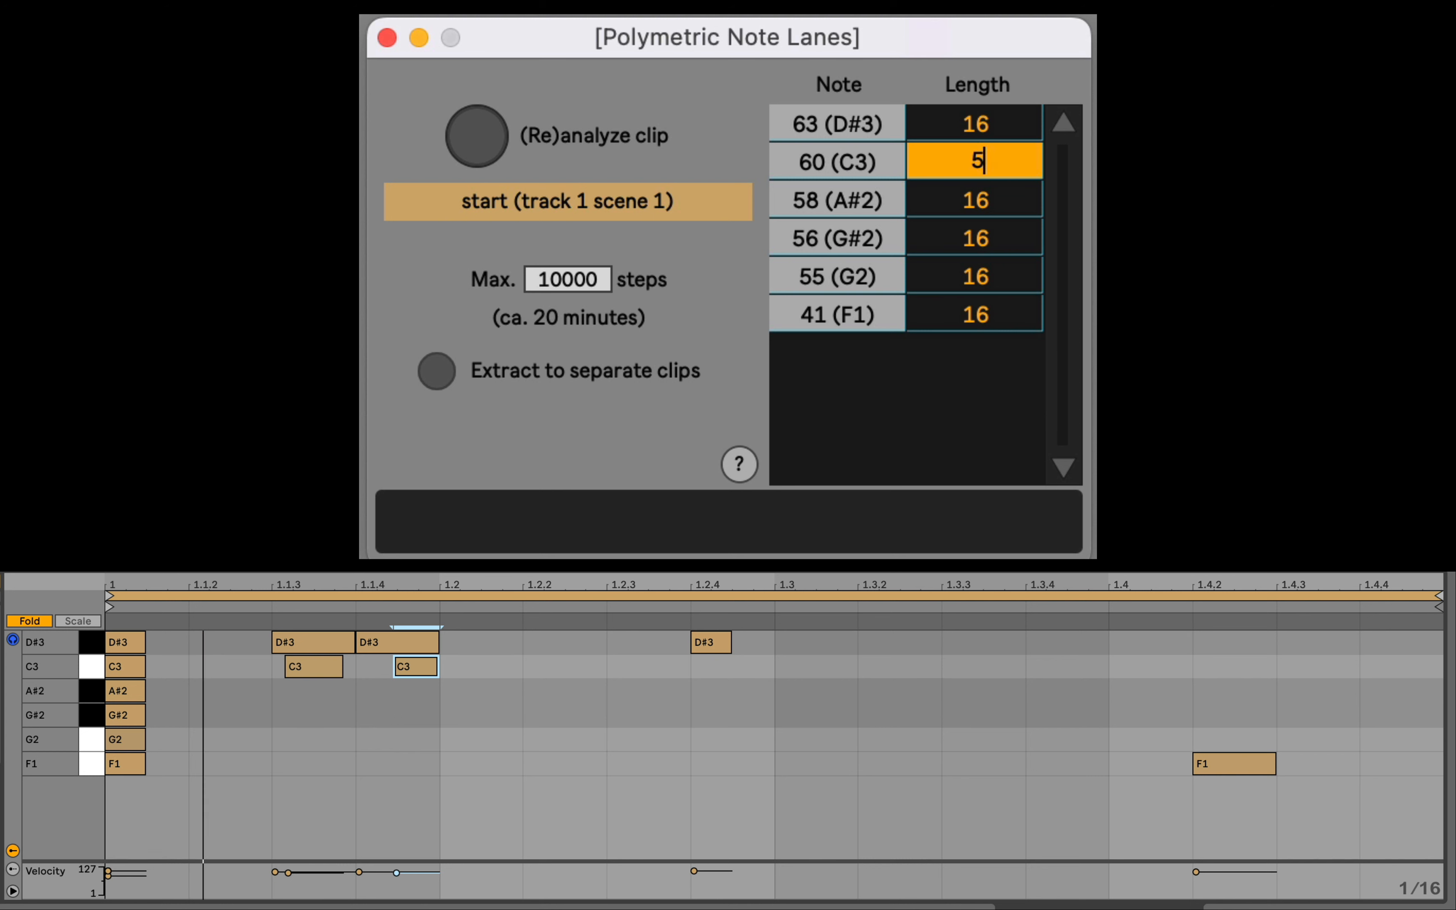
pyautogui.press('Return')
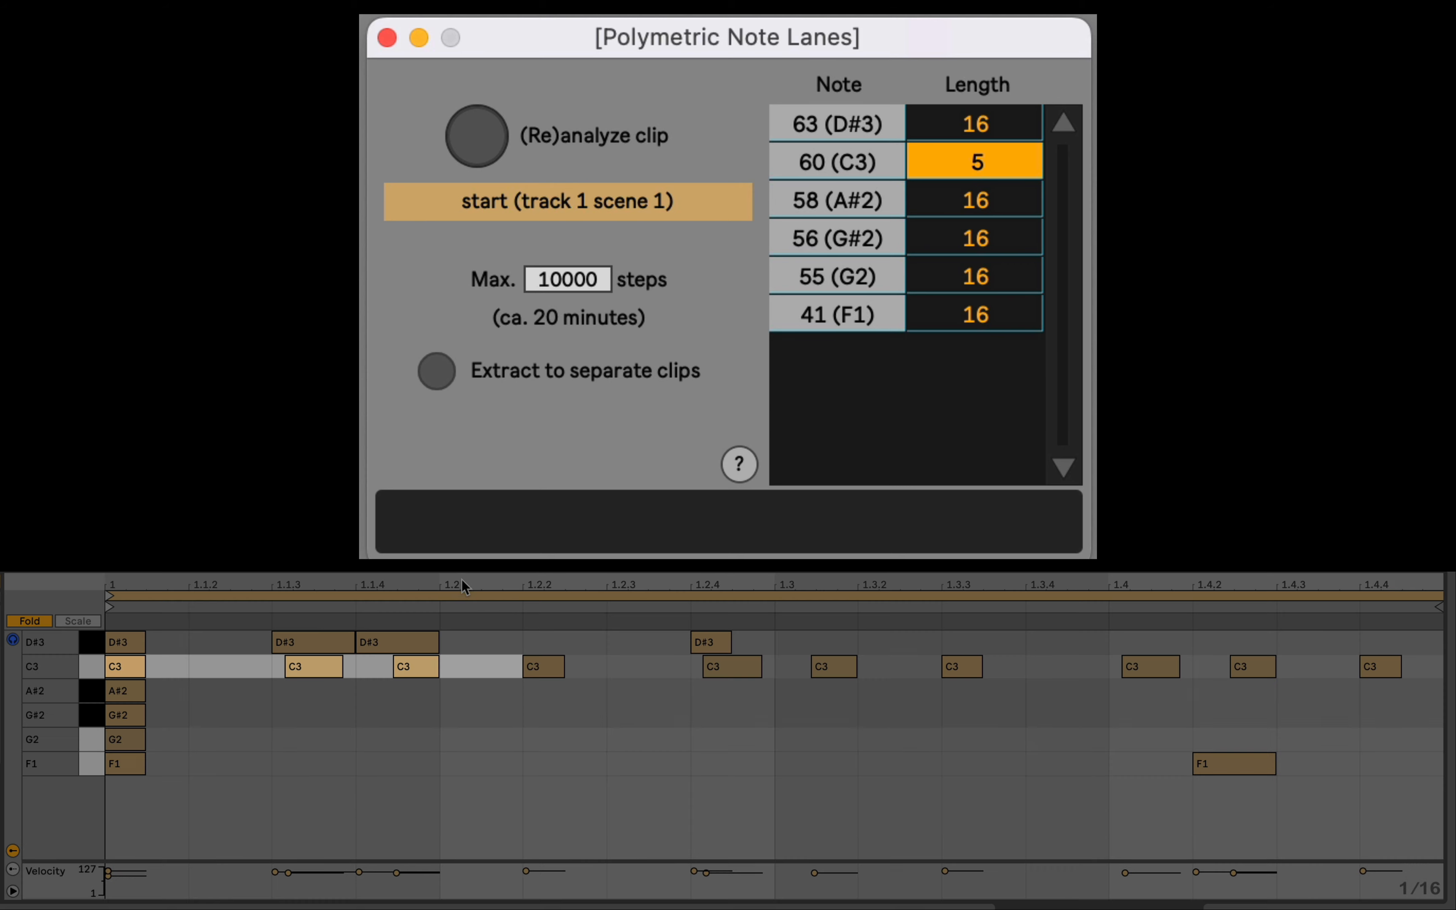
pyautogui.click(462, 579)
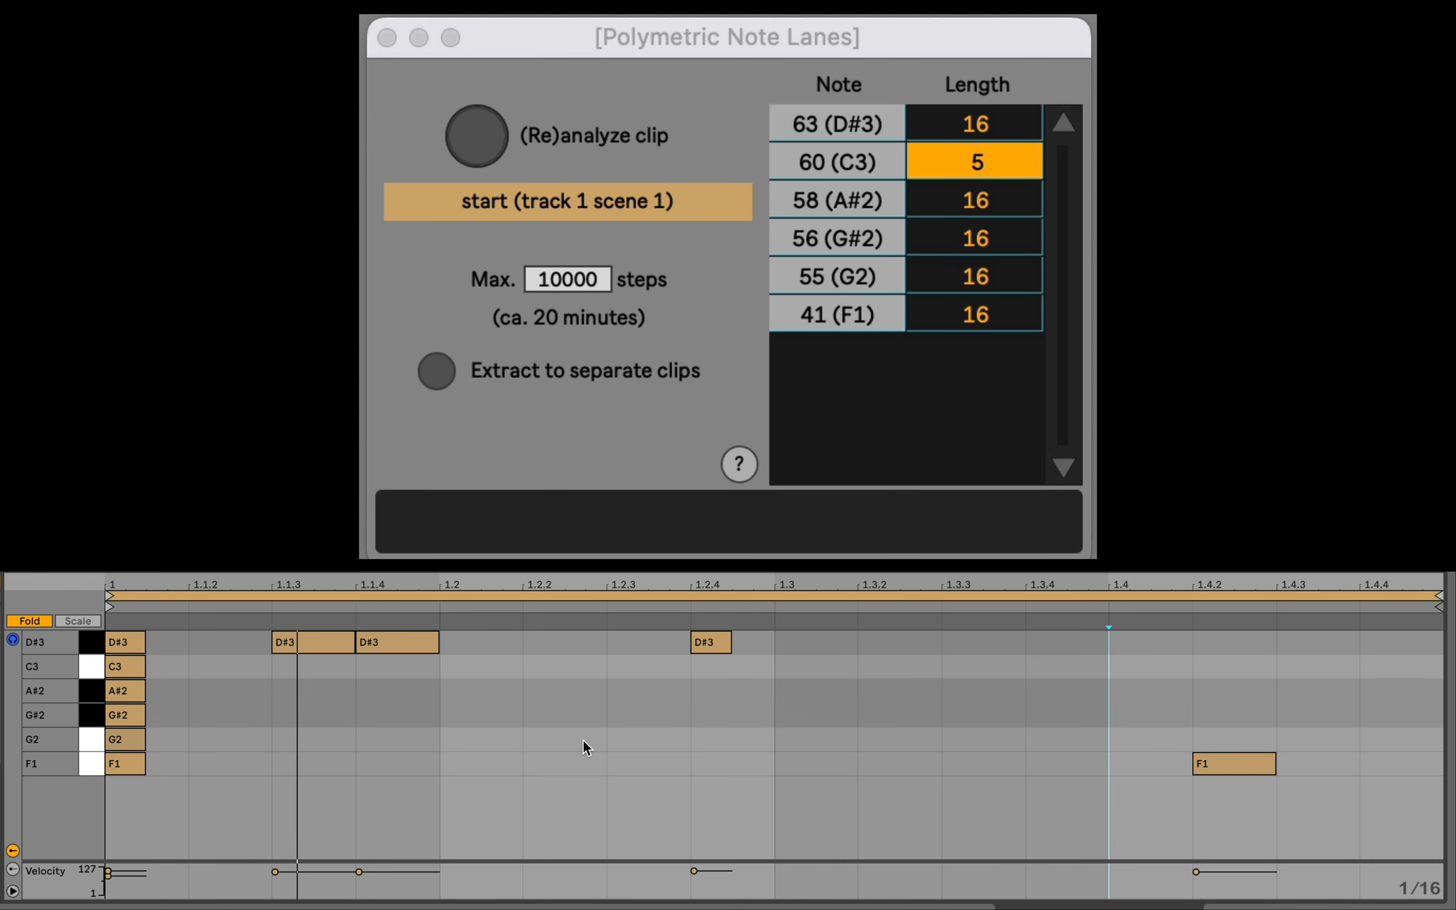
# Step: Switch the clip grid to 1/16 triplets and add four consecutive C3 notes filling the third to sixth triplet positions of the first beat
pyautogui.rightClick(313, 678)
pyautogui.click(349, 615)
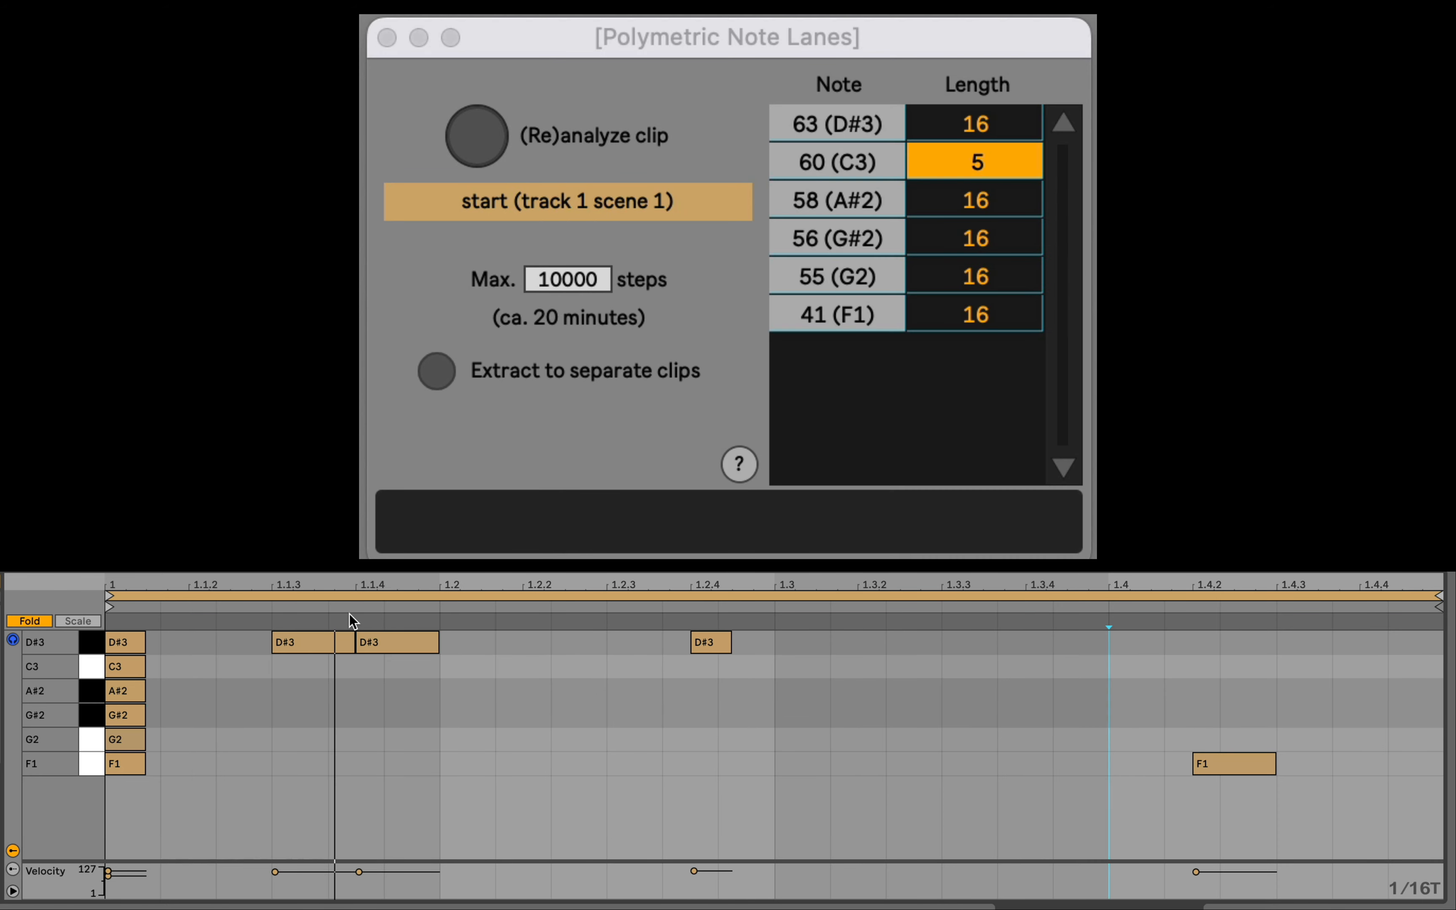
pyautogui.doubleClick(241, 667)
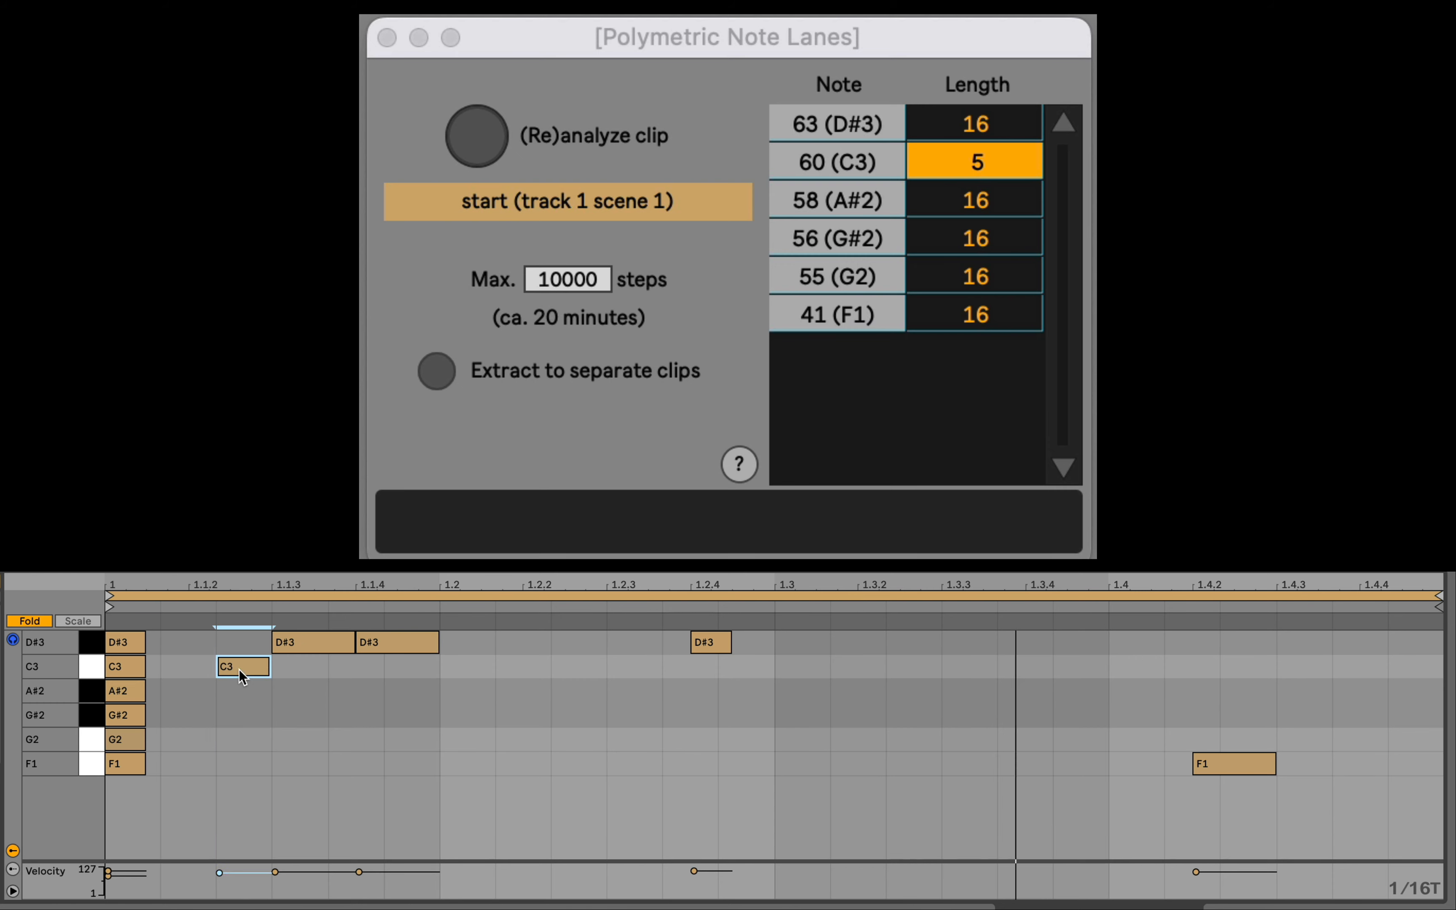
pyautogui.doubleClick(299, 667)
pyautogui.doubleClick(356, 666)
pyautogui.doubleClick(412, 667)
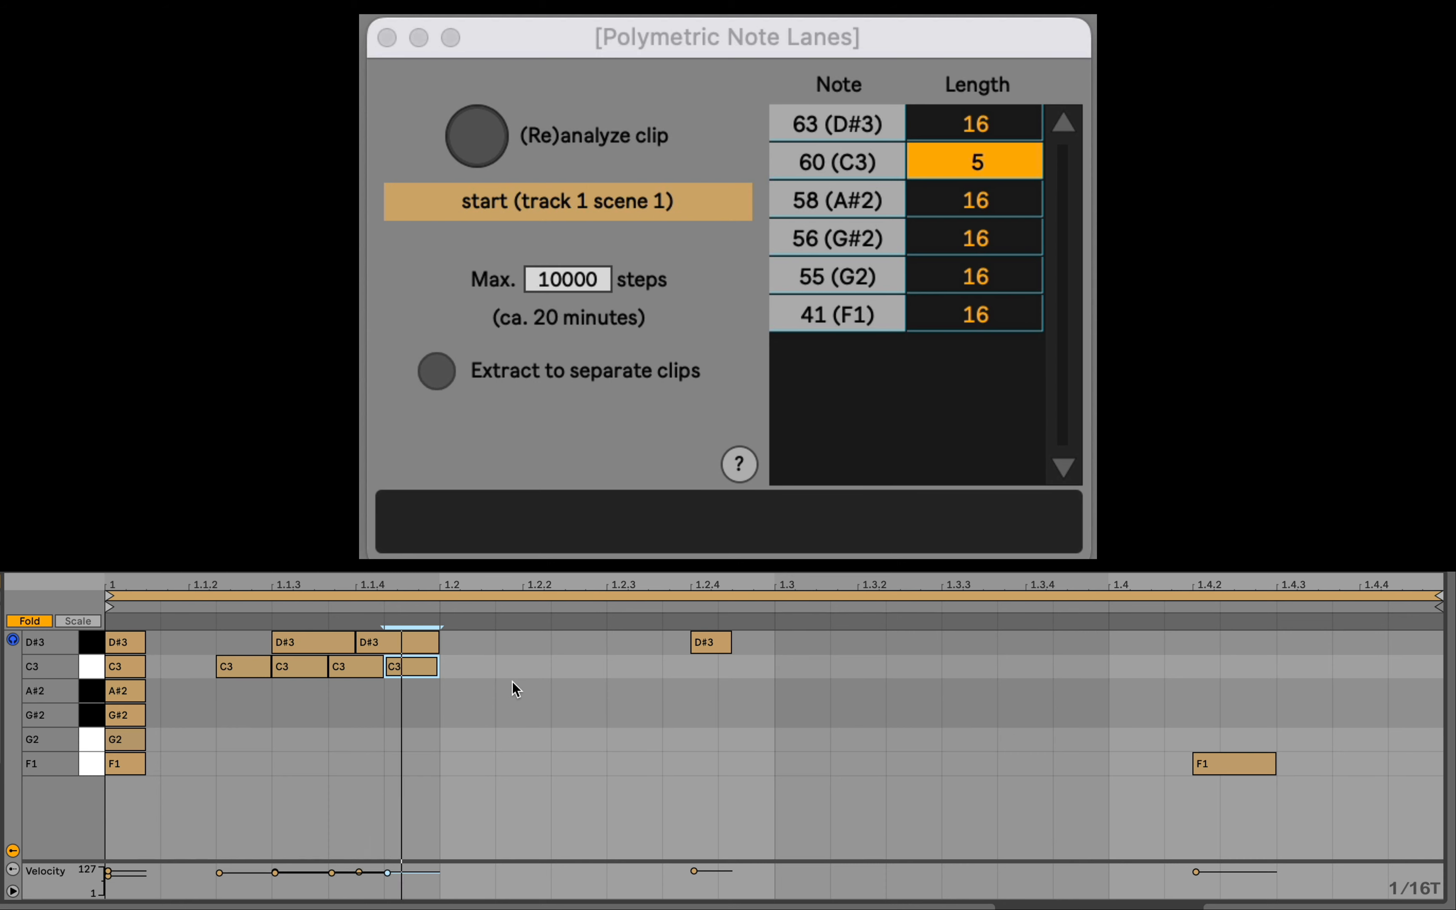
# Step: Return the clip grid to straight 1/16 and set the length of the 60 (C3) note lane to 3 steps
pyautogui.click(1023, 159)
pyautogui.doubleClick(1022, 159)
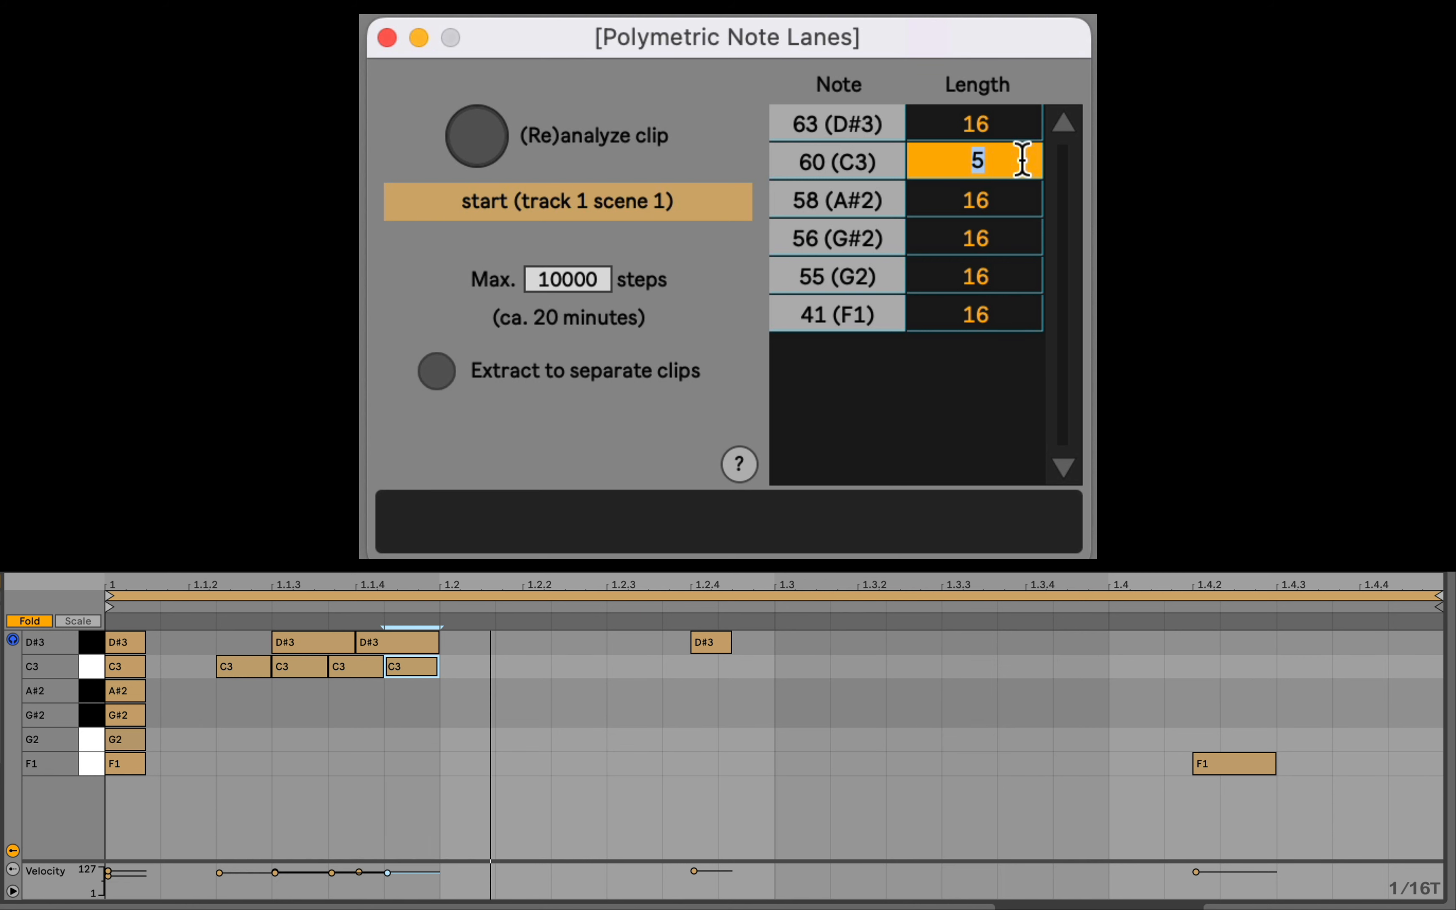
pyautogui.write('3')
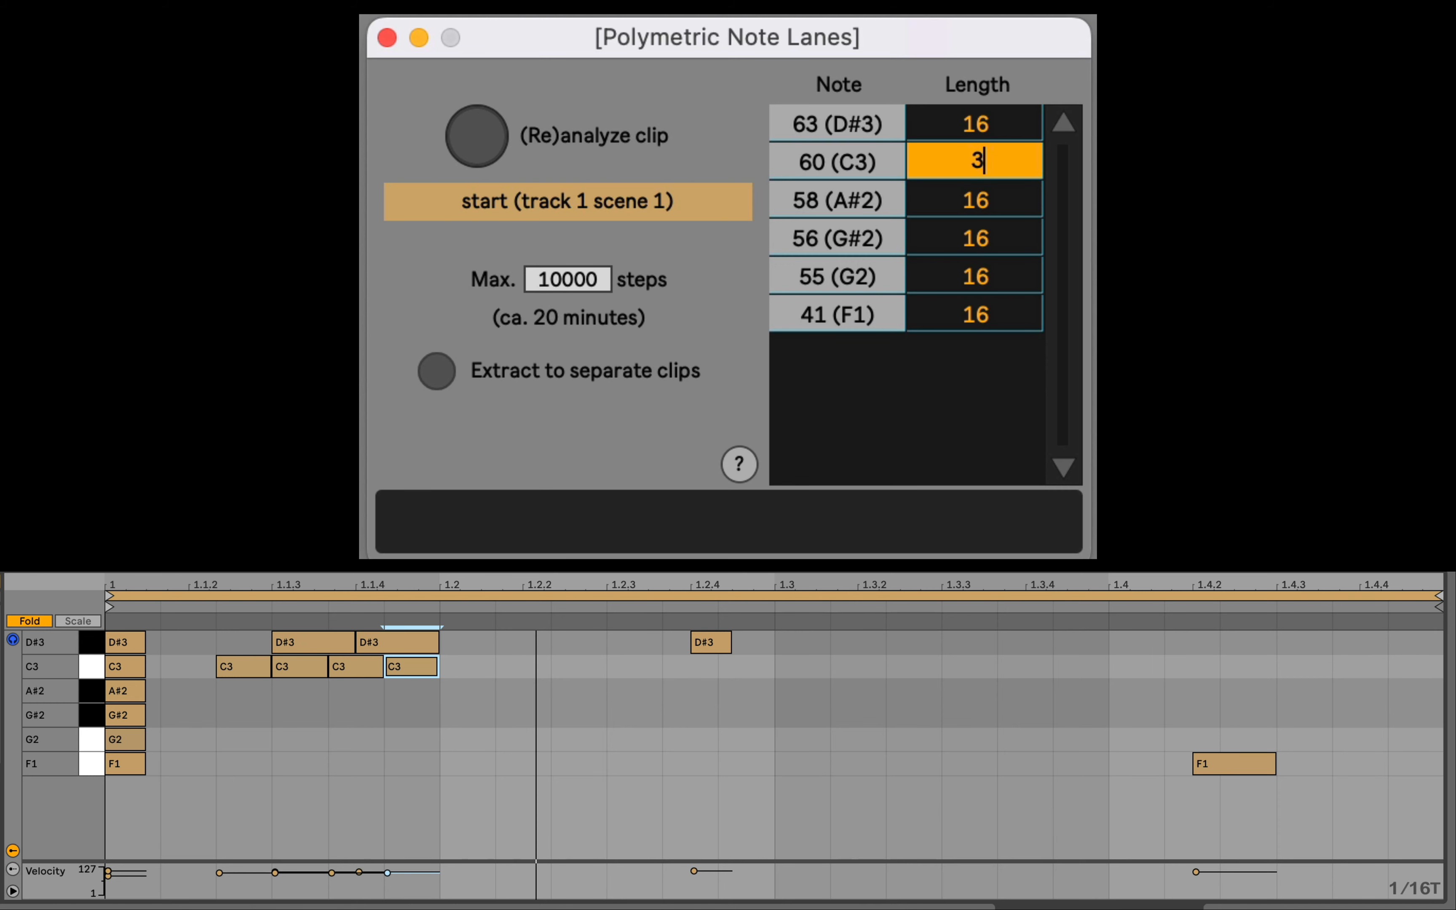
pyautogui.rightClick(465, 665)
pyautogui.click(462, 658)
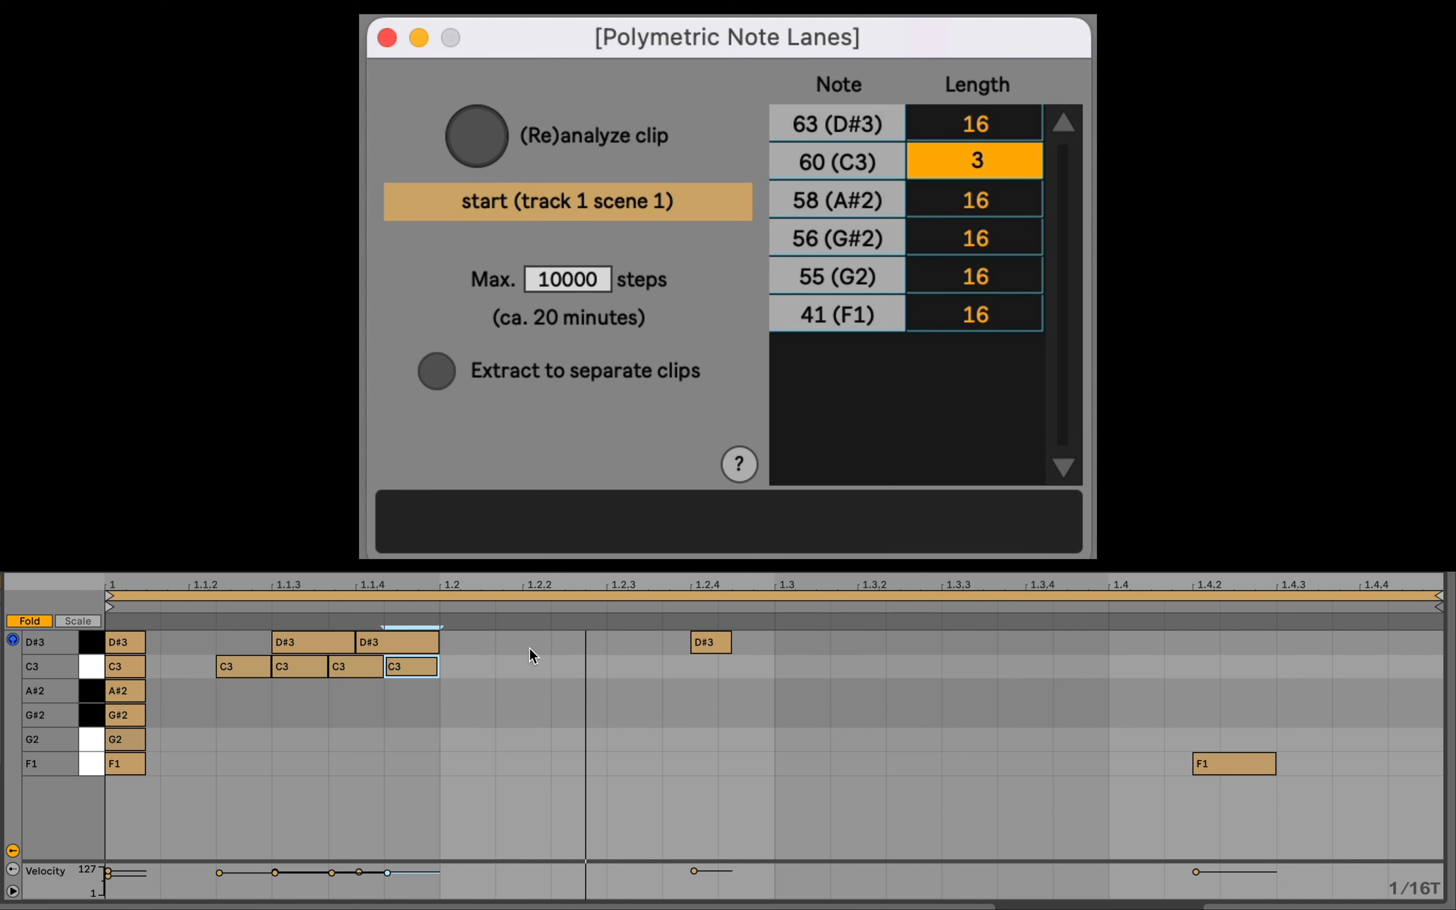
pyautogui.rightClick(531, 647)
pyautogui.click(567, 585)
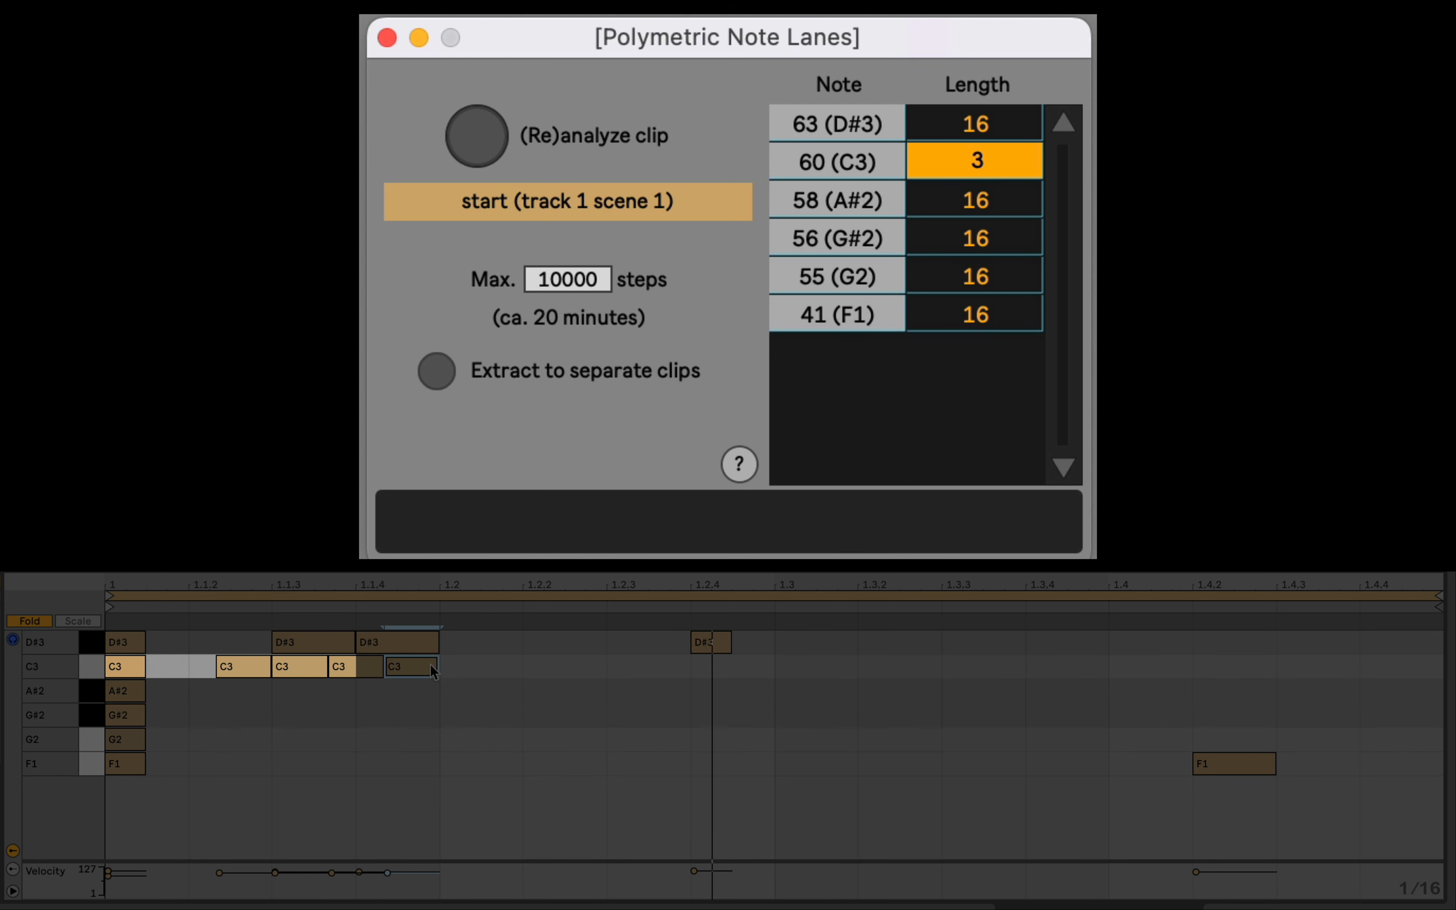
pyautogui.write('3')
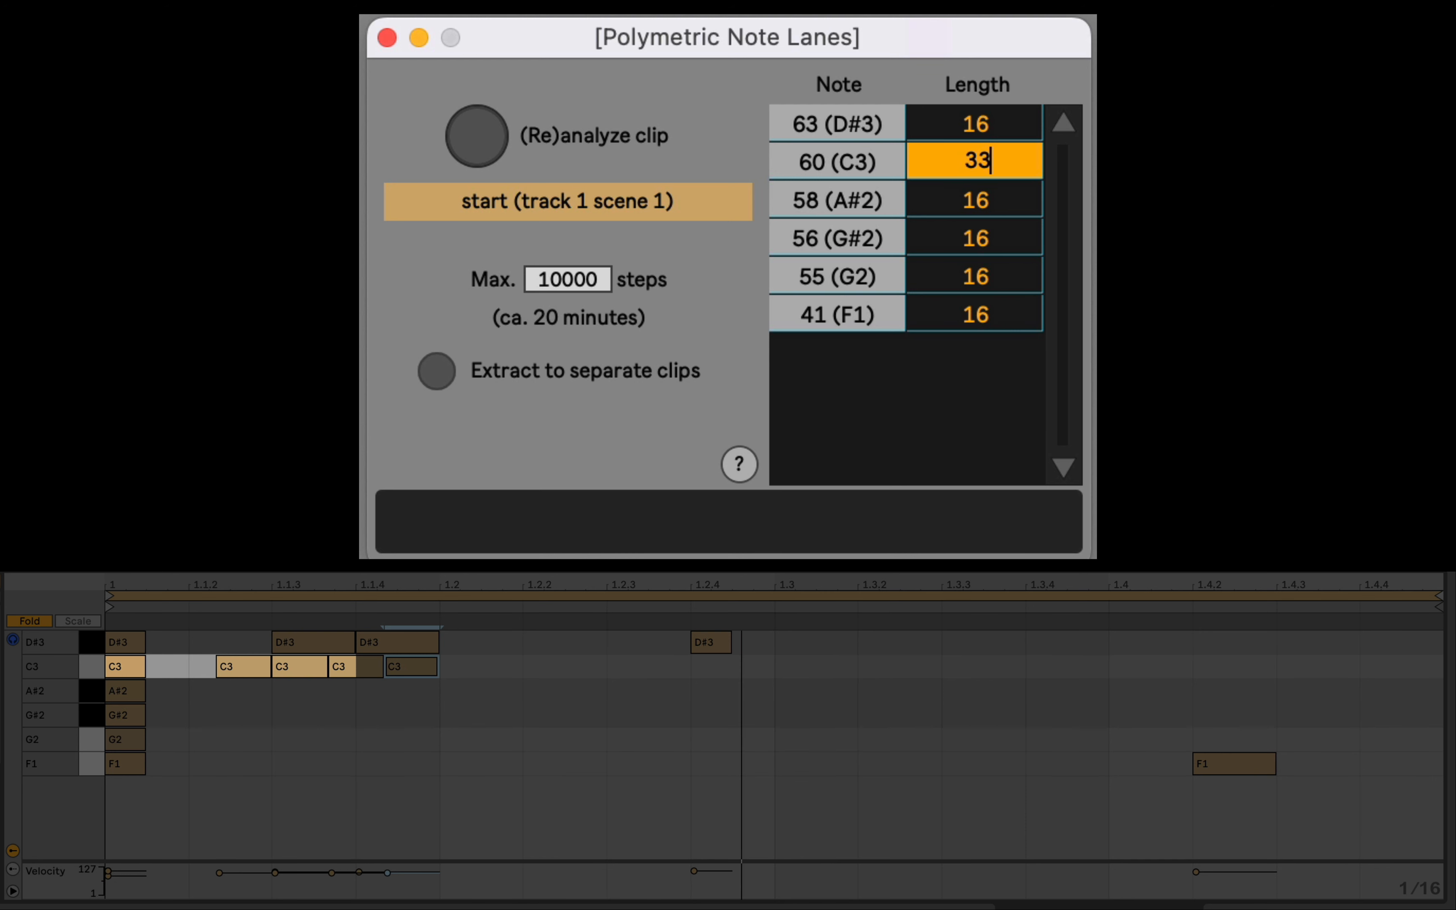
pyautogui.press('BackSpace')
pyautogui.press('Return')
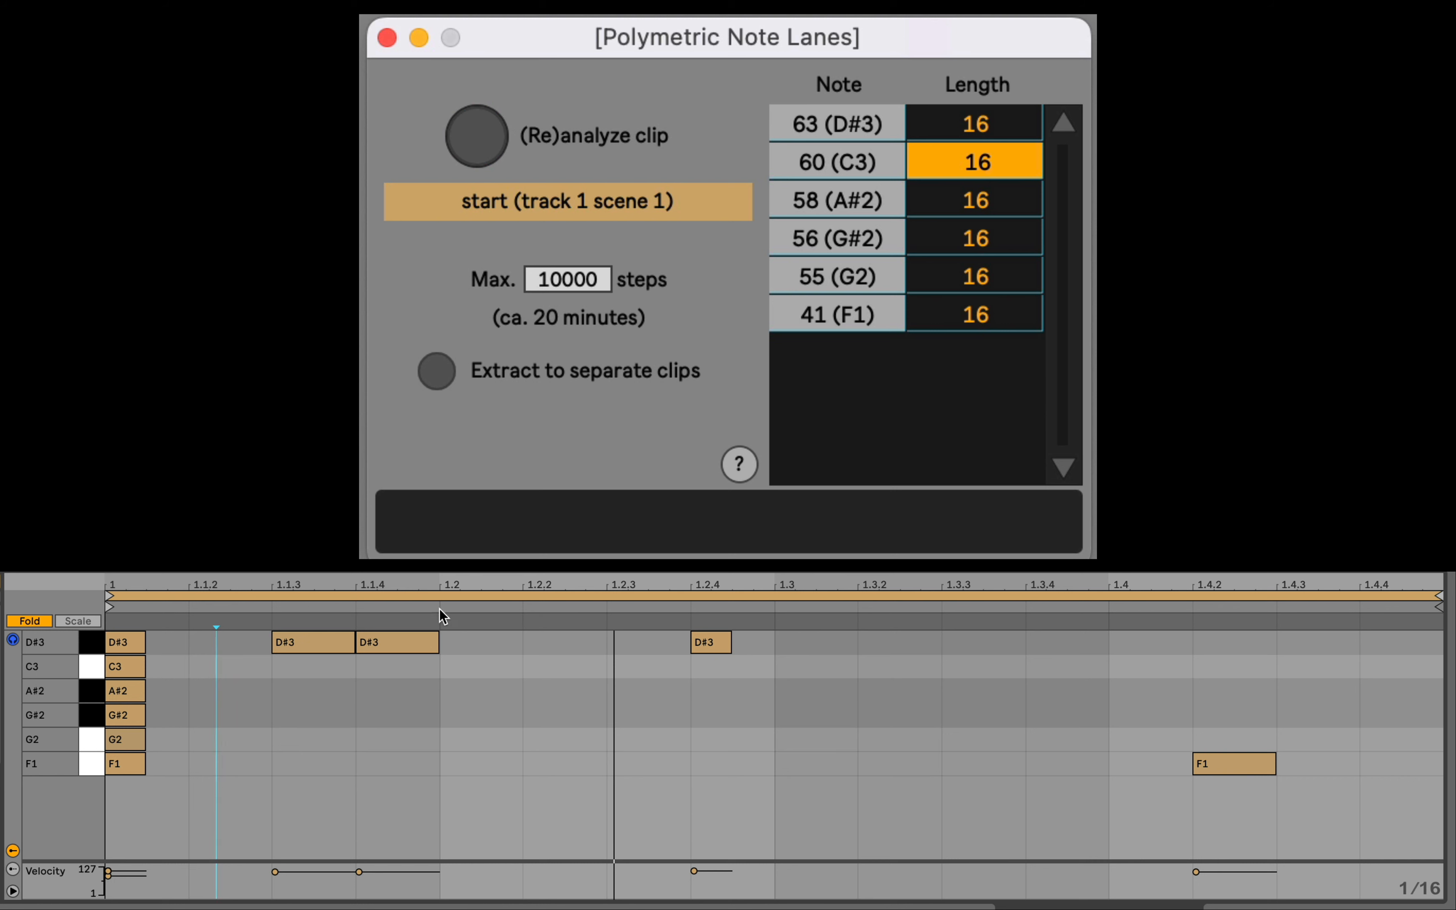
# Step: Set the fractional length of the 60 (C3) note lane to 3.14 steps and examine the repeated notes in the clip
pyautogui.doubleClick(1001, 156)
pyautogui.write('3.')
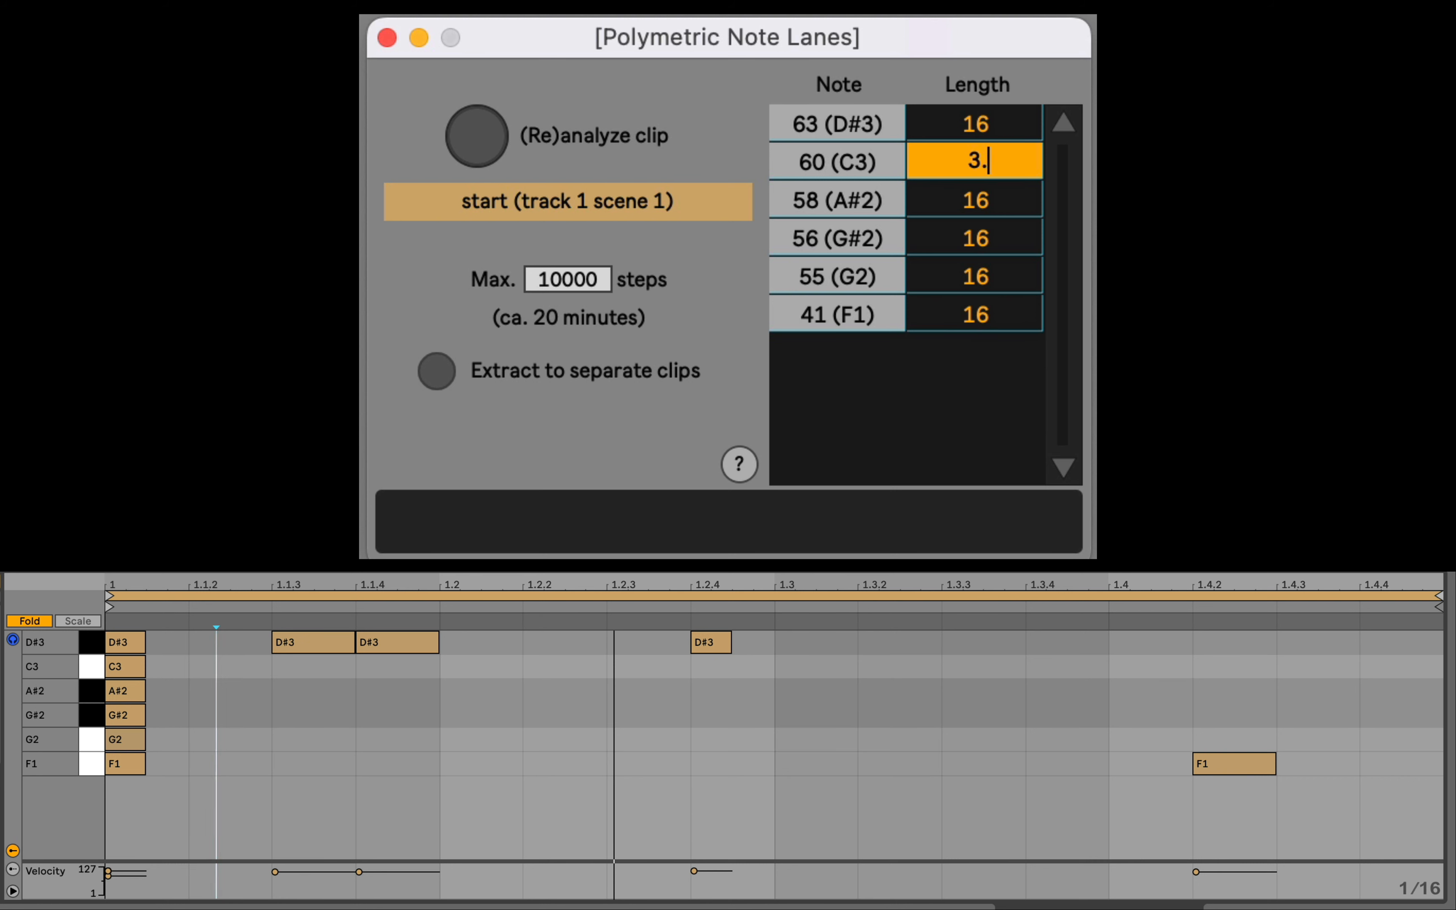
pyautogui.write('14')
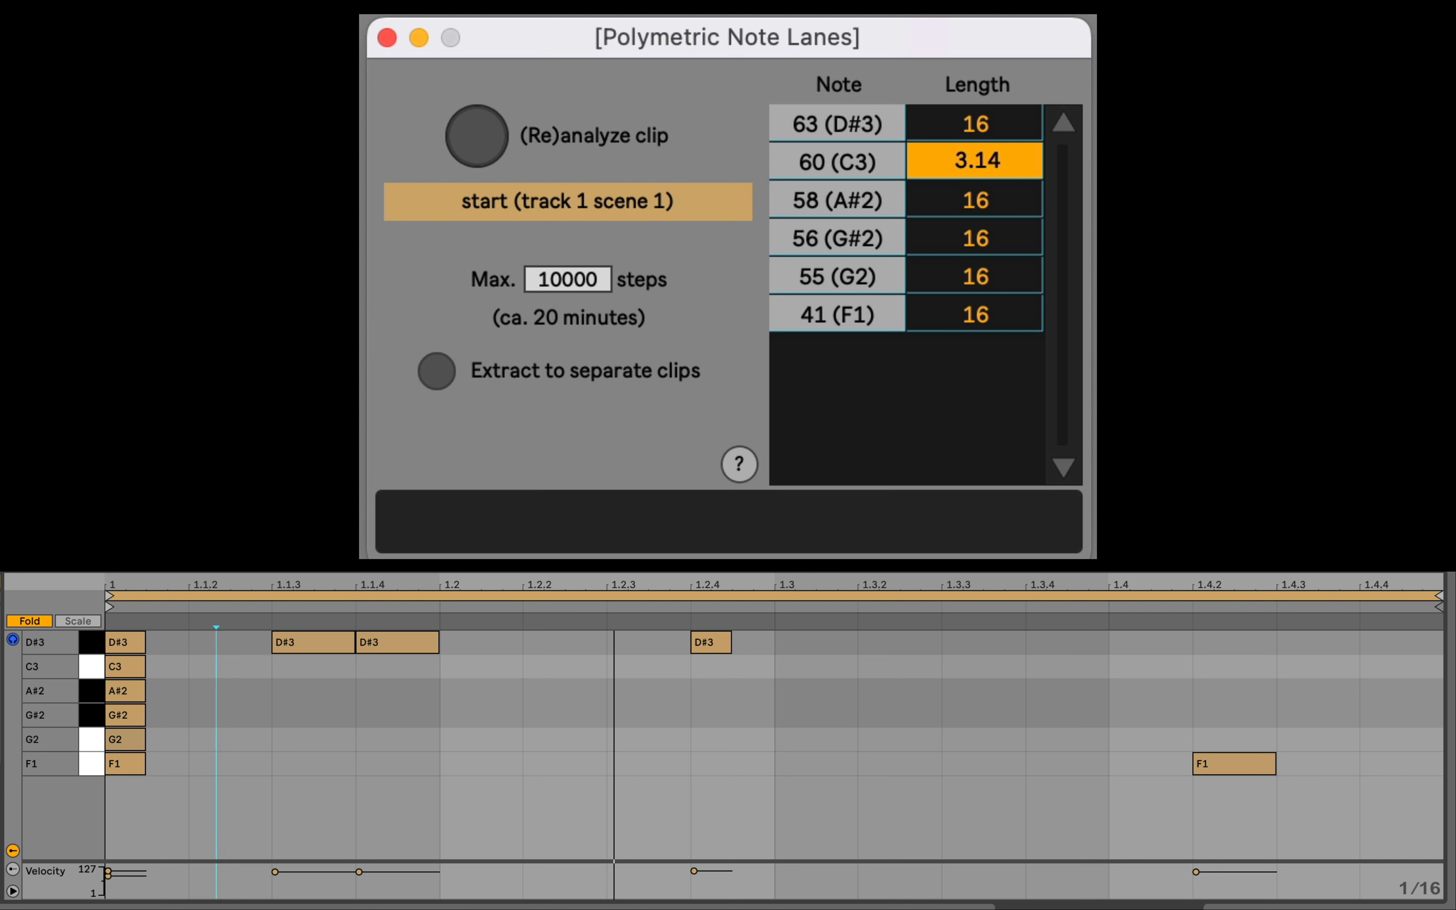
pyautogui.press('Return')
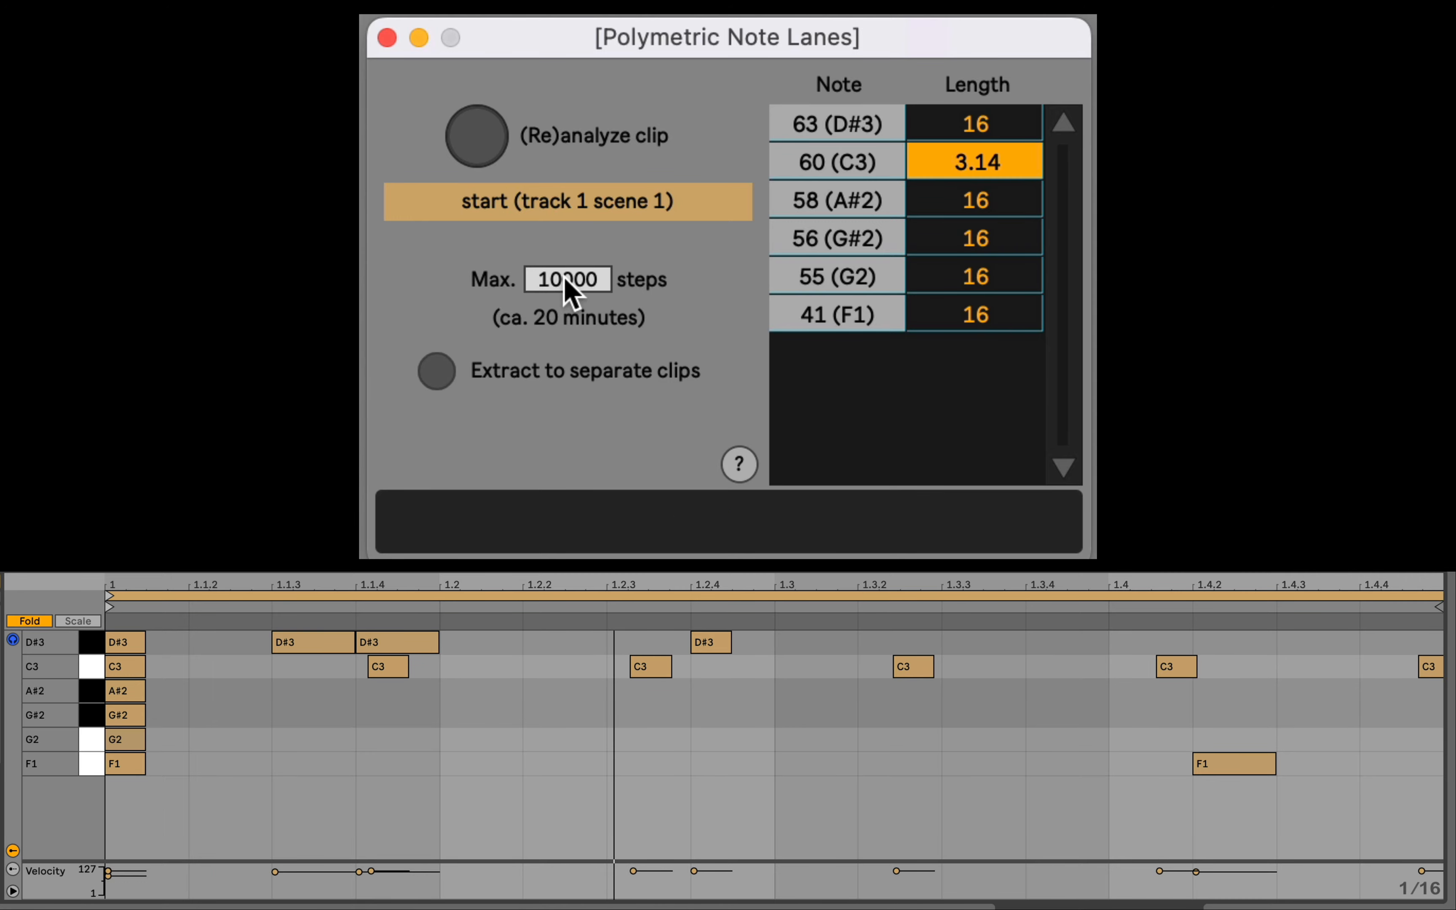
pyautogui.click(465, 607)
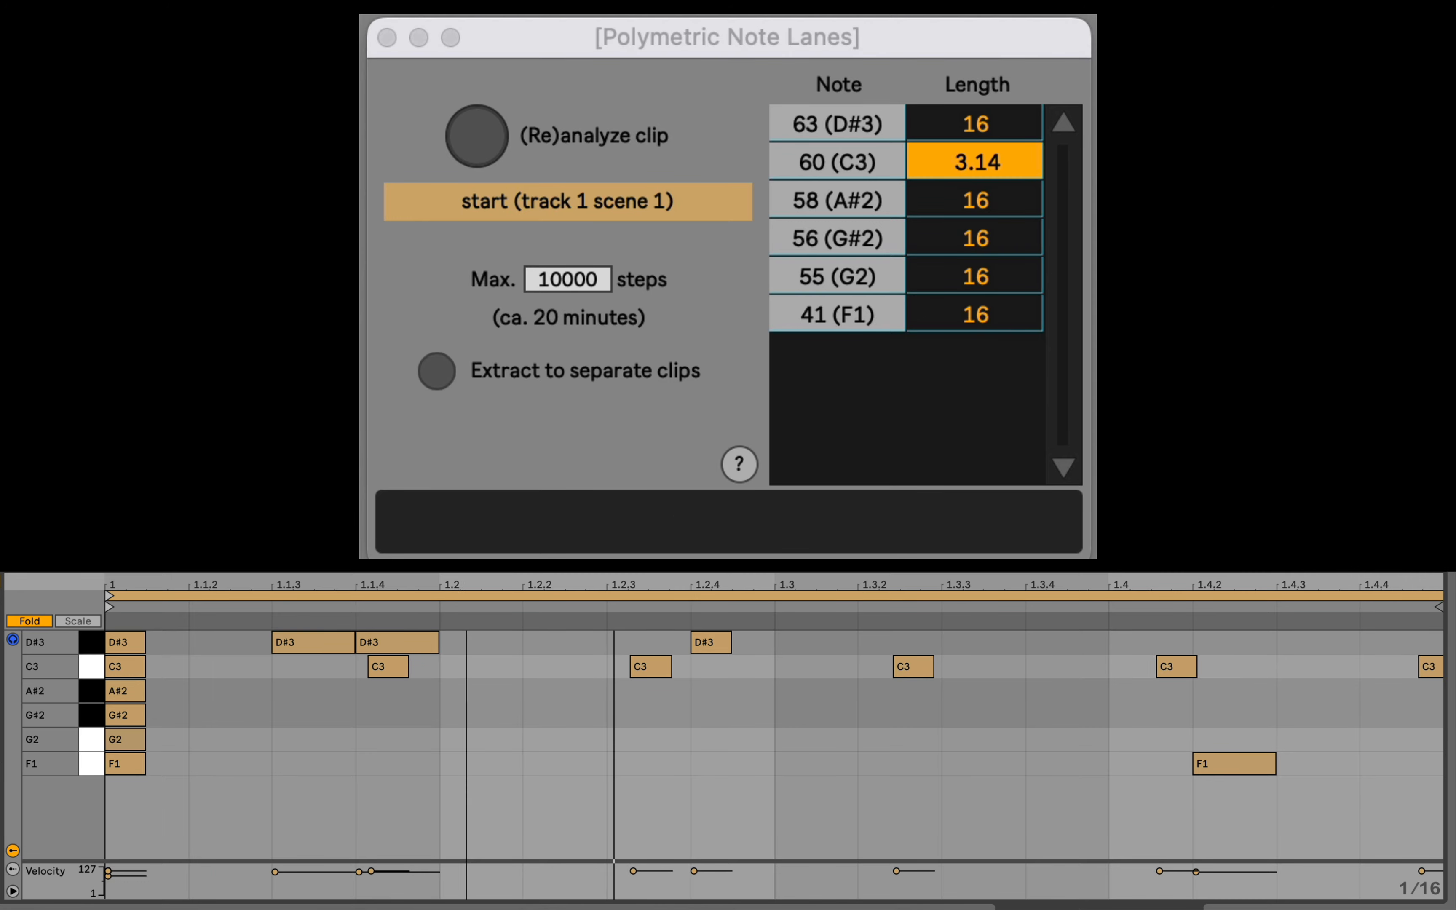
pyautogui.moveTo(466, 584); pyautogui.dragTo(466, 670)
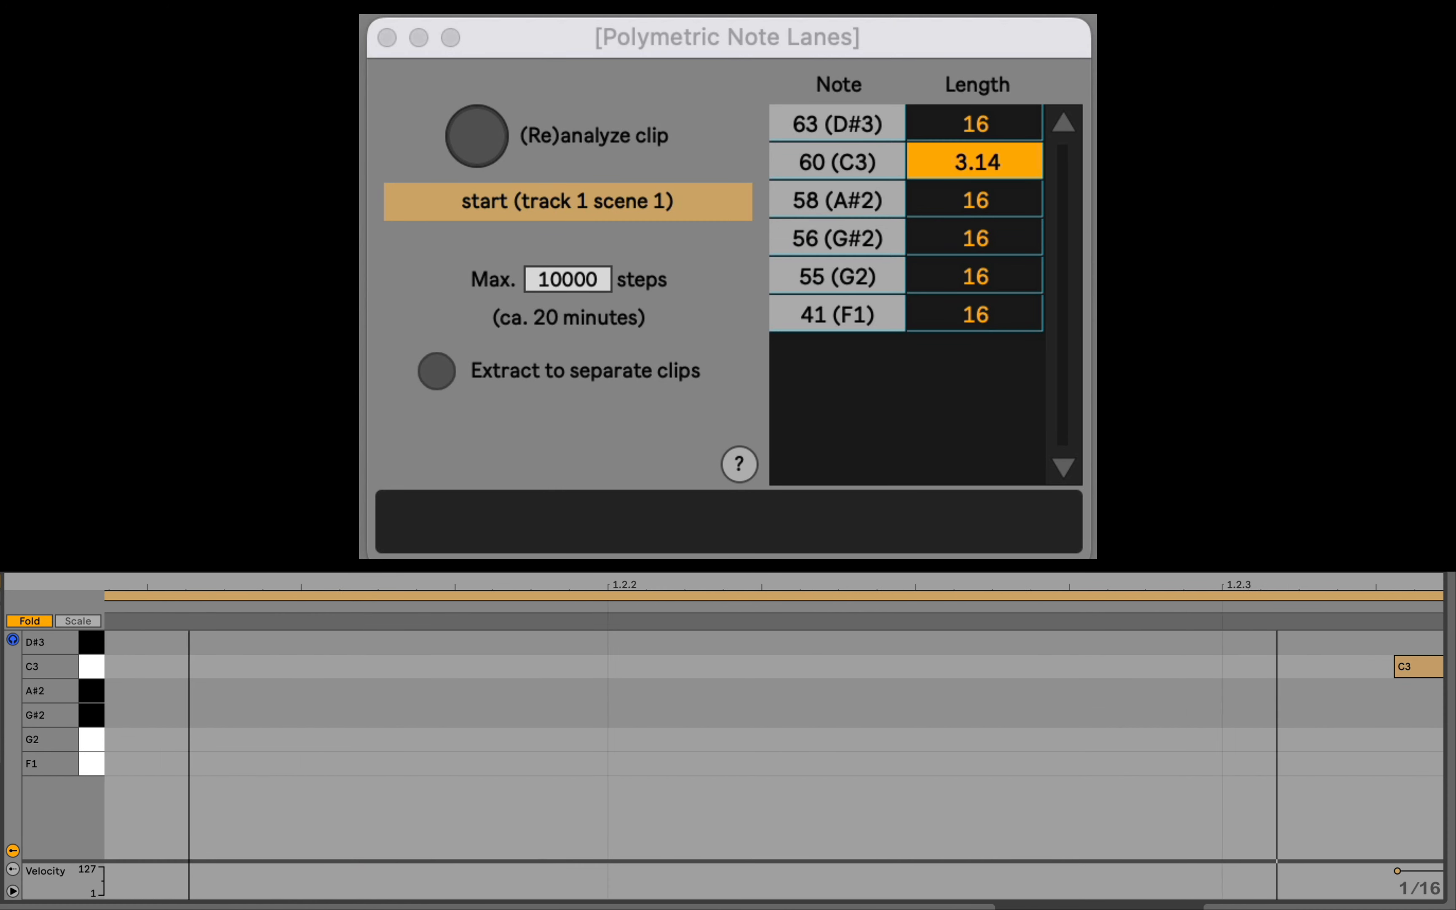
pyautogui.moveTo(189, 669); pyautogui.dragTo(294, 586)
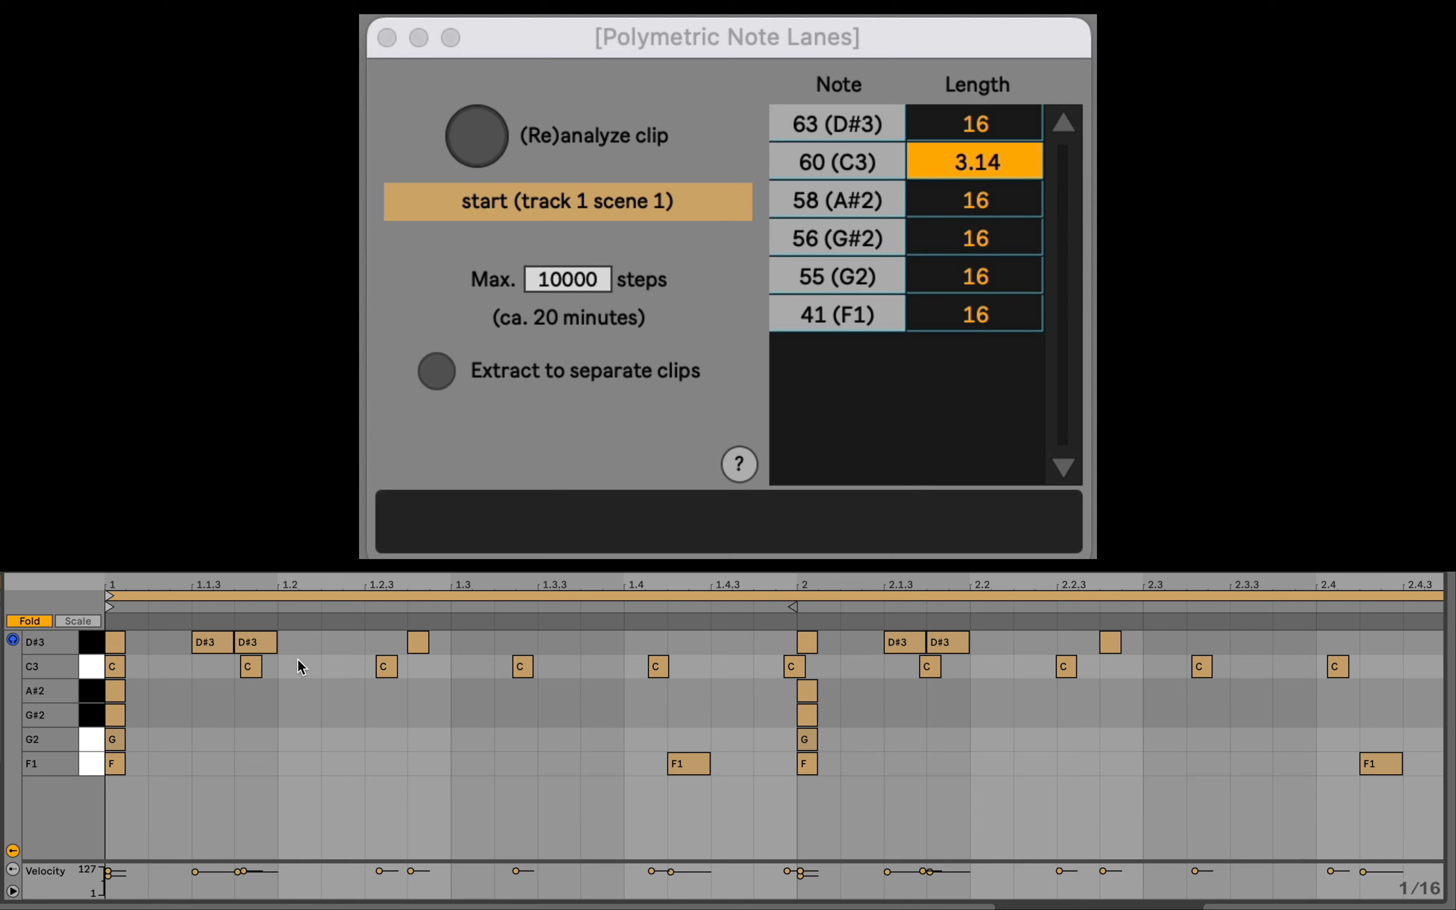
pyautogui.moveTo(303, 583)
pyautogui.mouseDown()
pyautogui.moveTo(303, 522)
pyautogui.moveTo(303, 609)
pyautogui.moveTo(247, 582)
pyautogui.mouseUp()
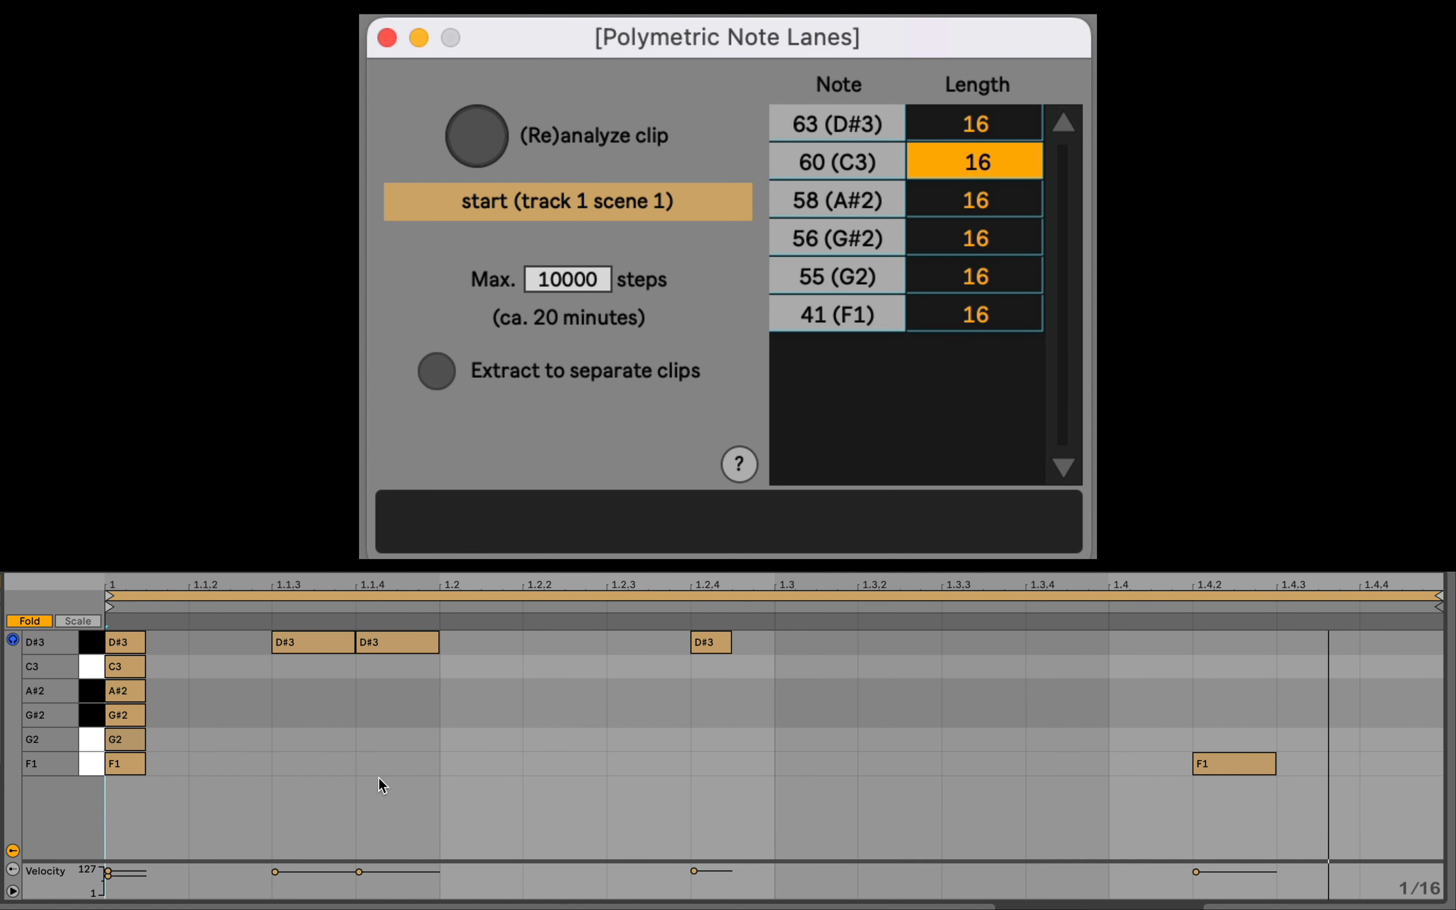
# Step: Set the maximum number of steps to 5000
pyautogui.click(567, 279)
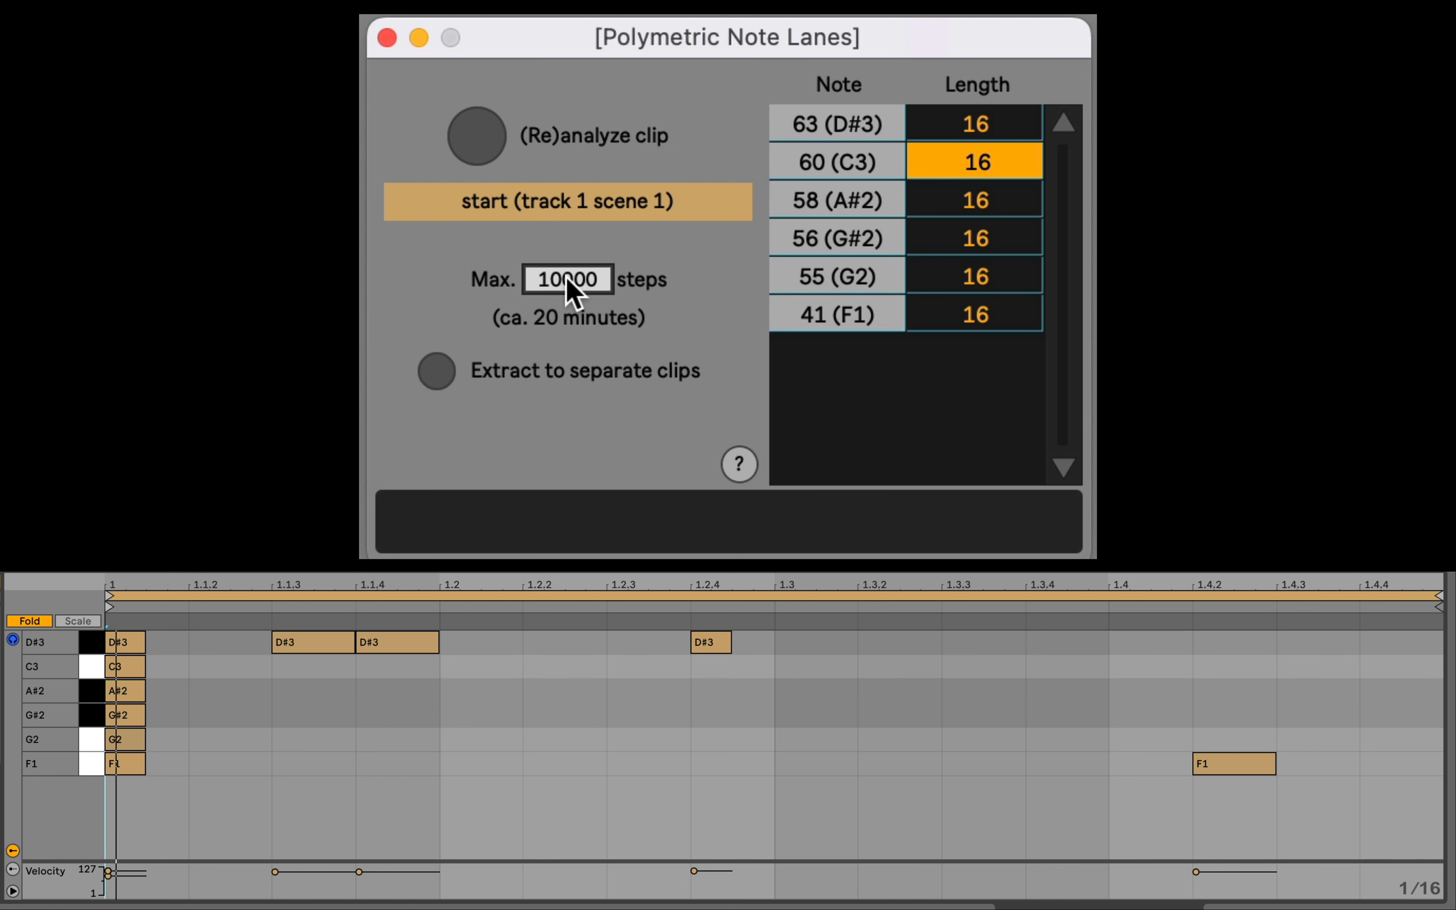
pyautogui.click(567, 280)
pyautogui.write('5000')
pyautogui.press('Return')
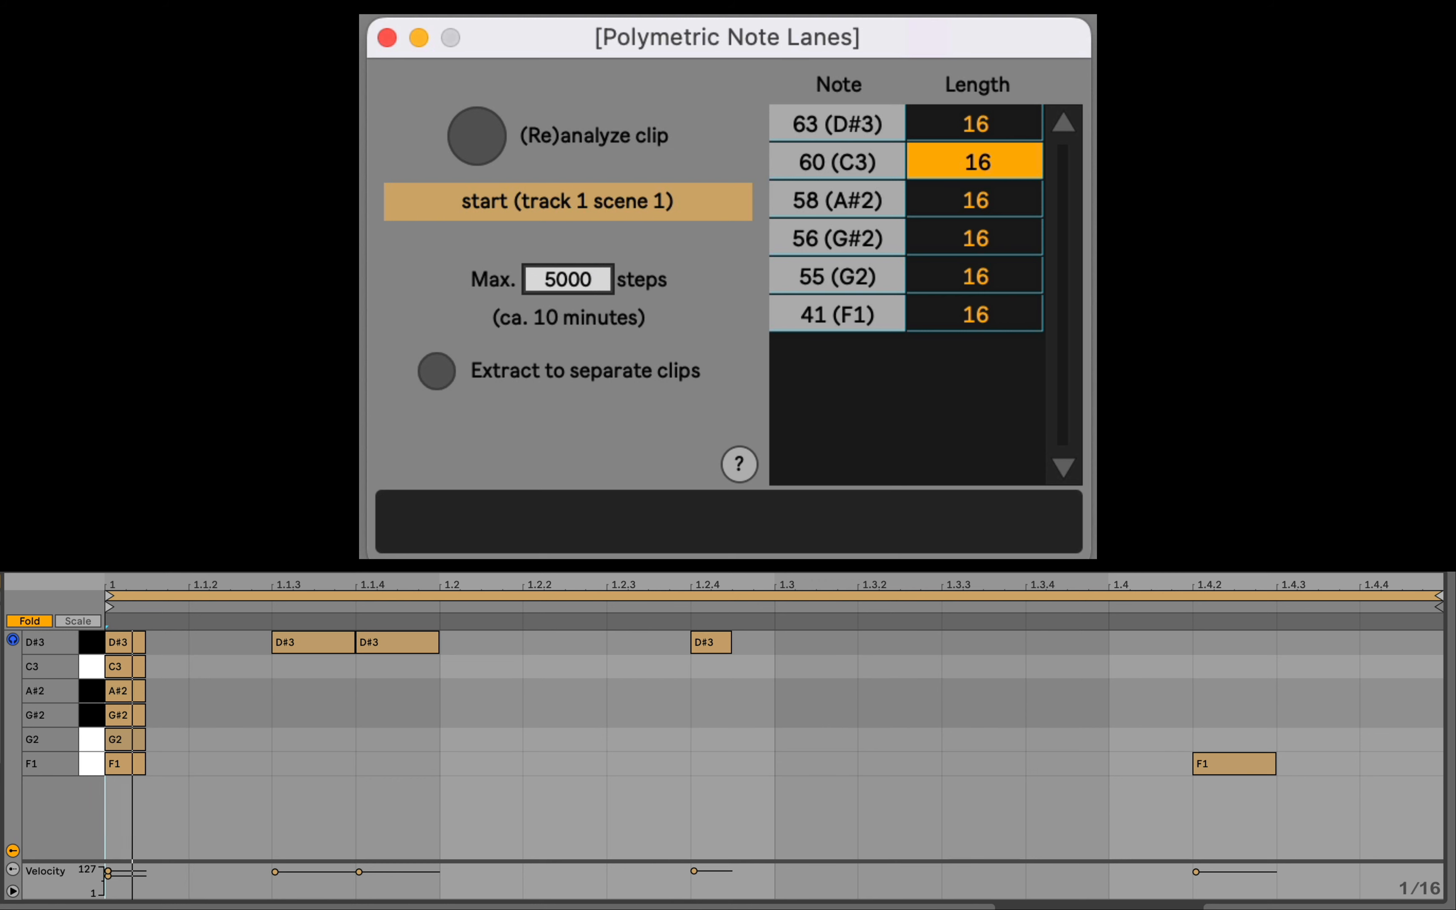
# Step: Set the length of the 60 (C3) note lane to 3 steps and the 58 (A#2) lane to 5 steps
pyautogui.click(1009, 149)
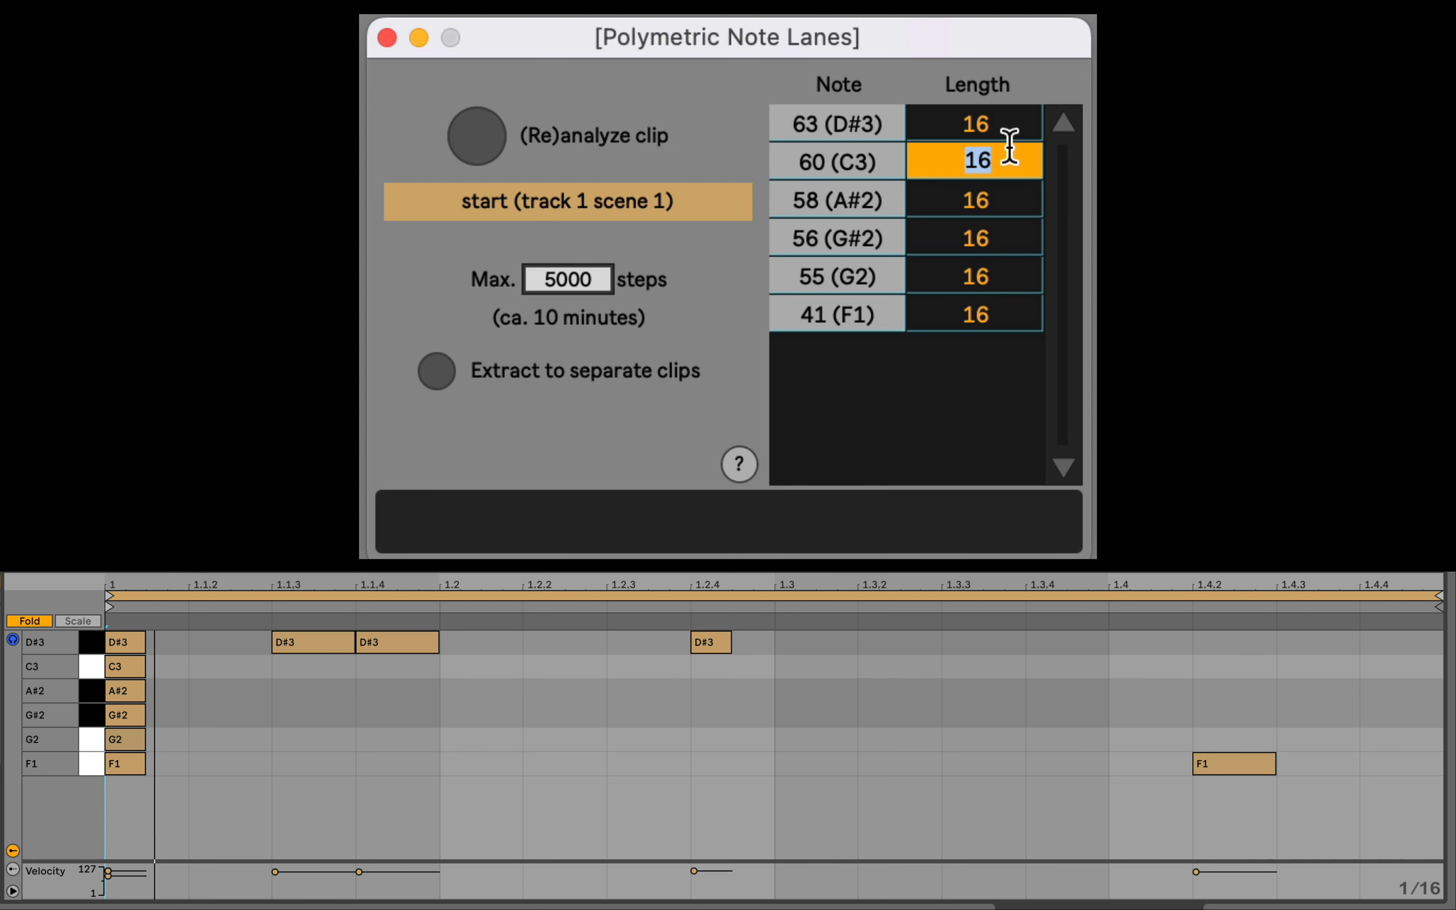
pyautogui.write('3')
pyautogui.press('Return')
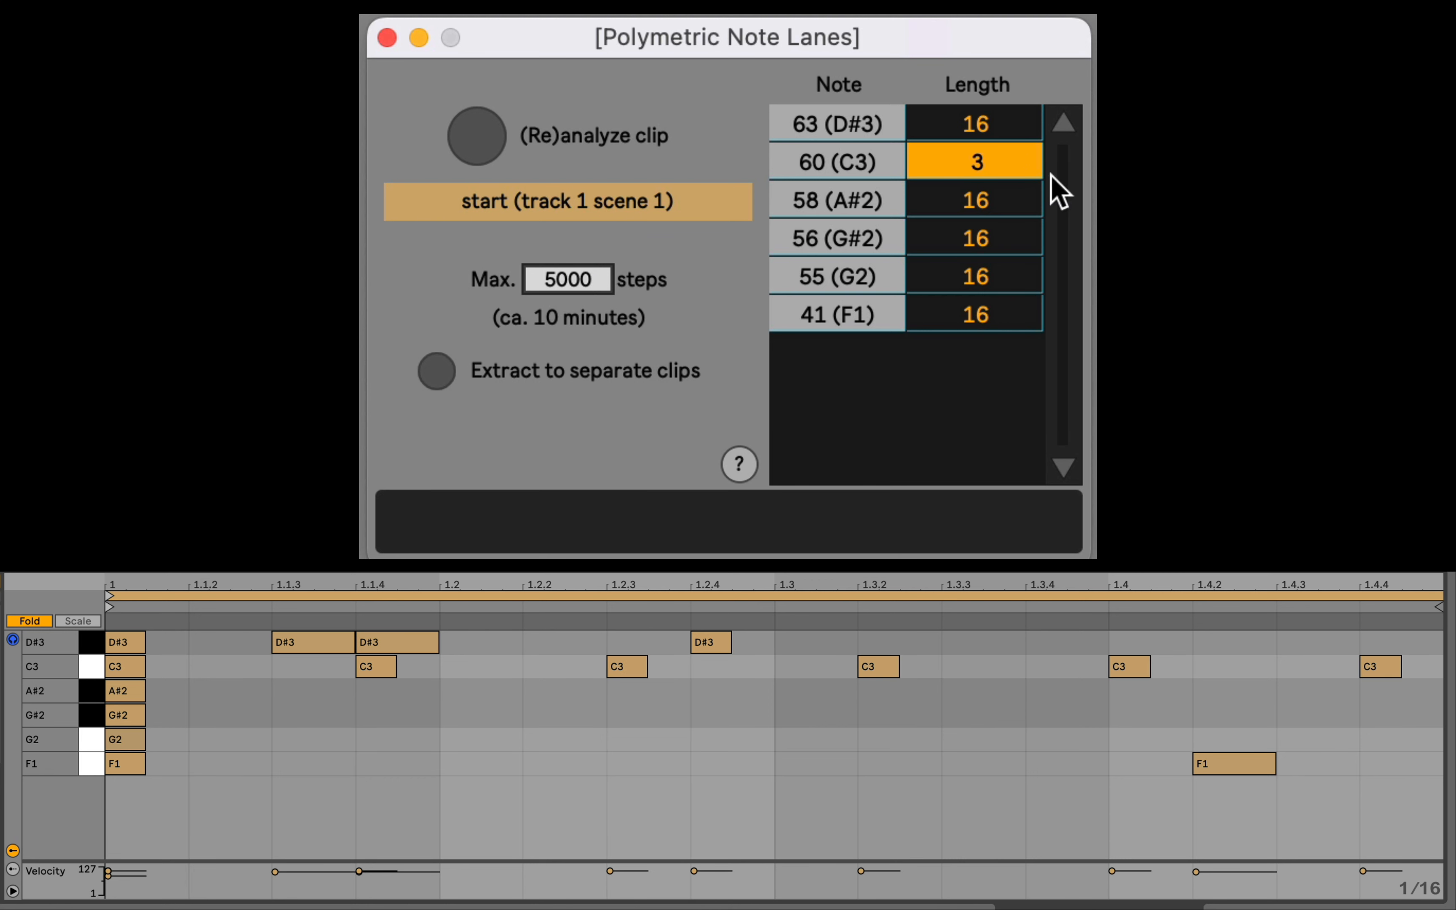
pyautogui.click(1016, 199)
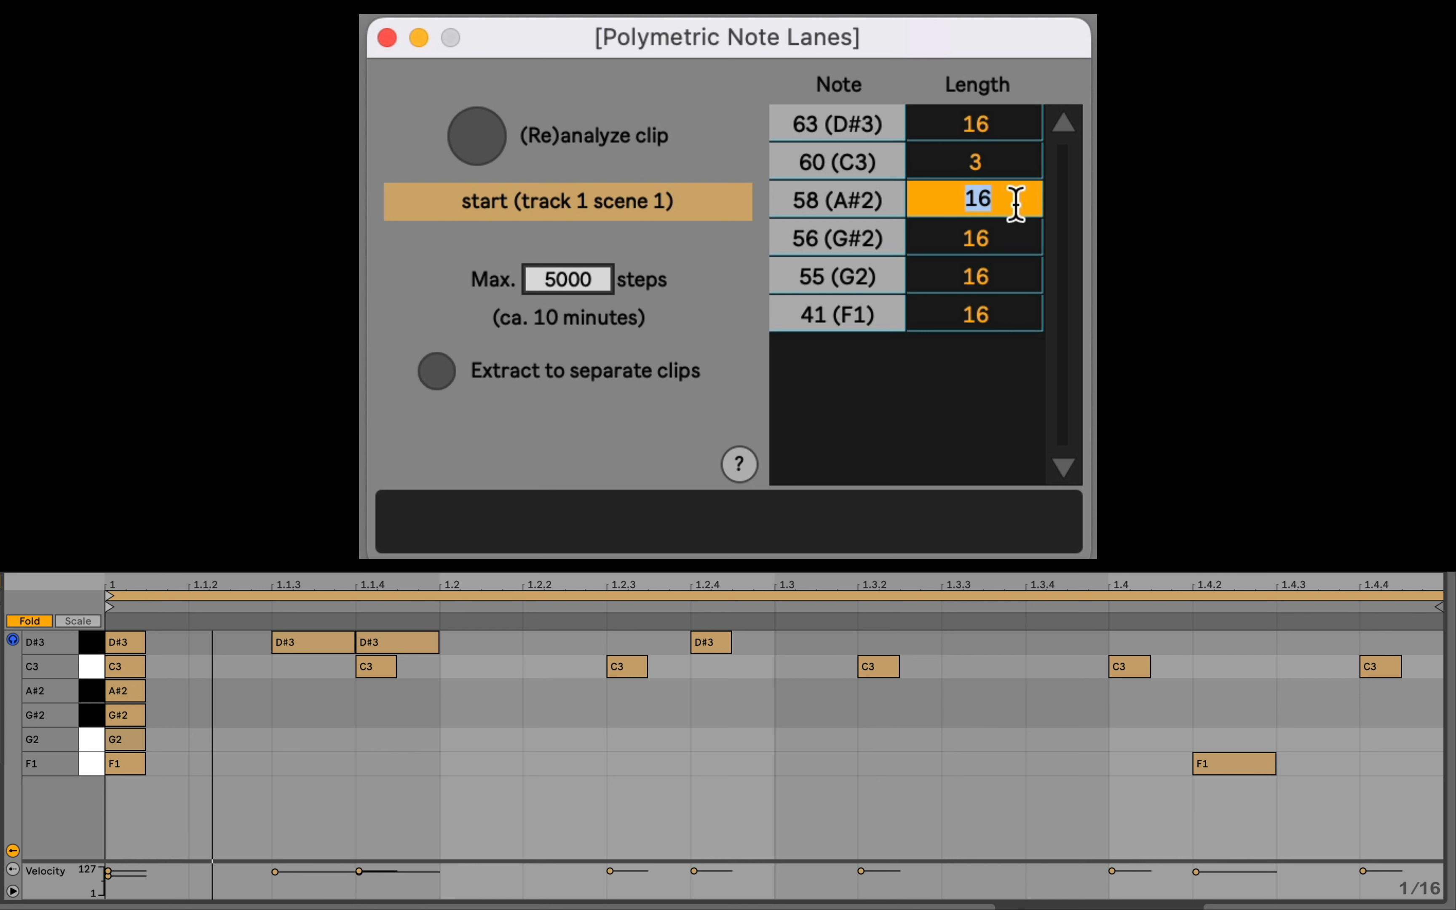
pyautogui.write('5')
pyautogui.press('Return')
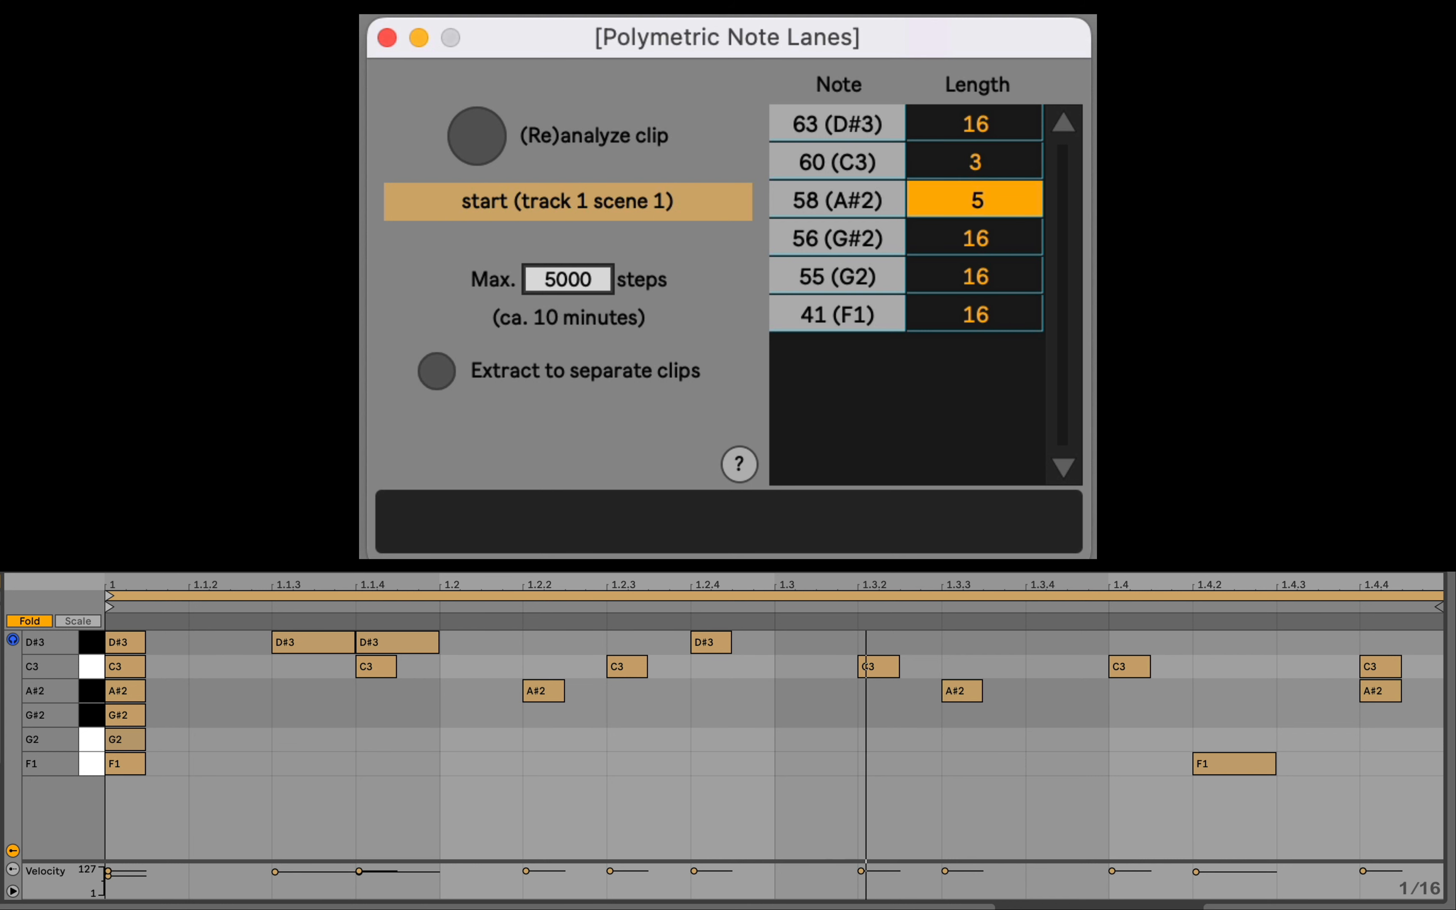
# Step: Set the length of the 56 (G#2) note lane to 7 steps and the 55 (G2) lane to 11 steps
pyautogui.click(997, 234)
pyautogui.write('7')
pyautogui.press('Return')
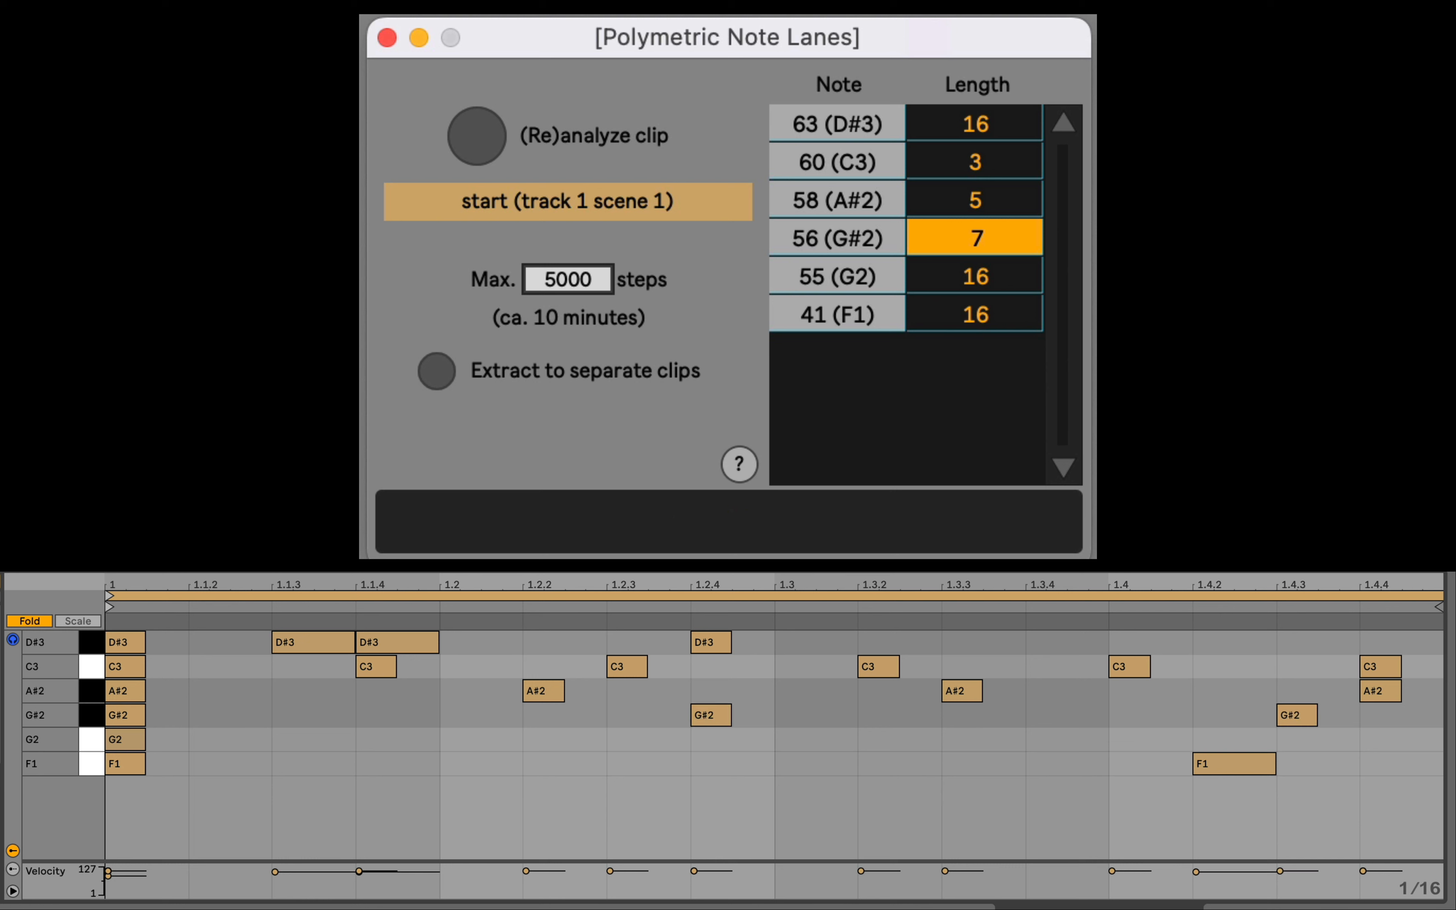
pyautogui.click(1016, 280)
pyautogui.write('11')
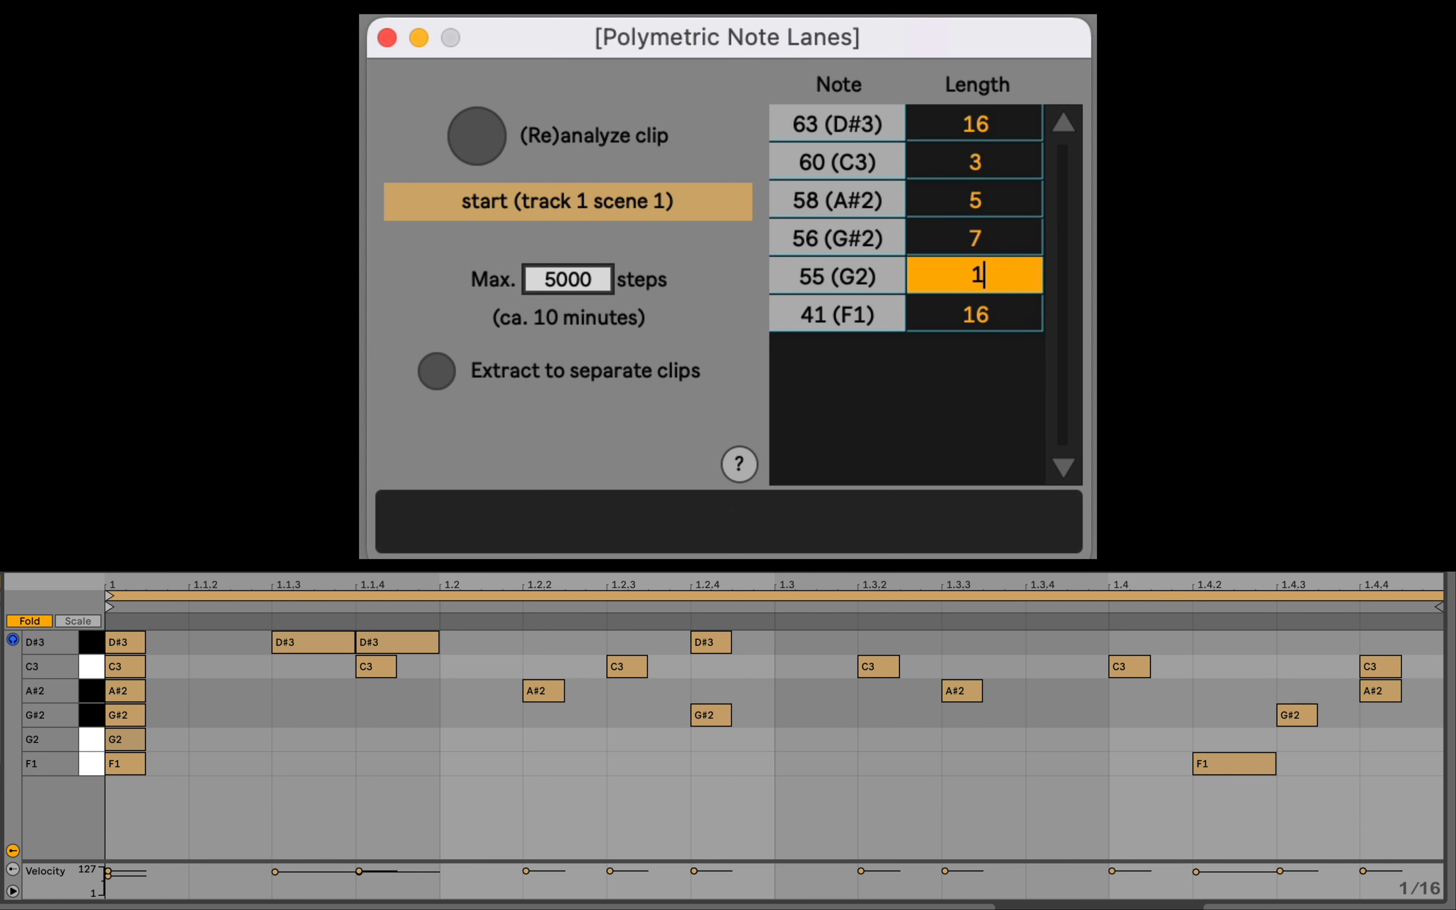
pyautogui.press('Return')
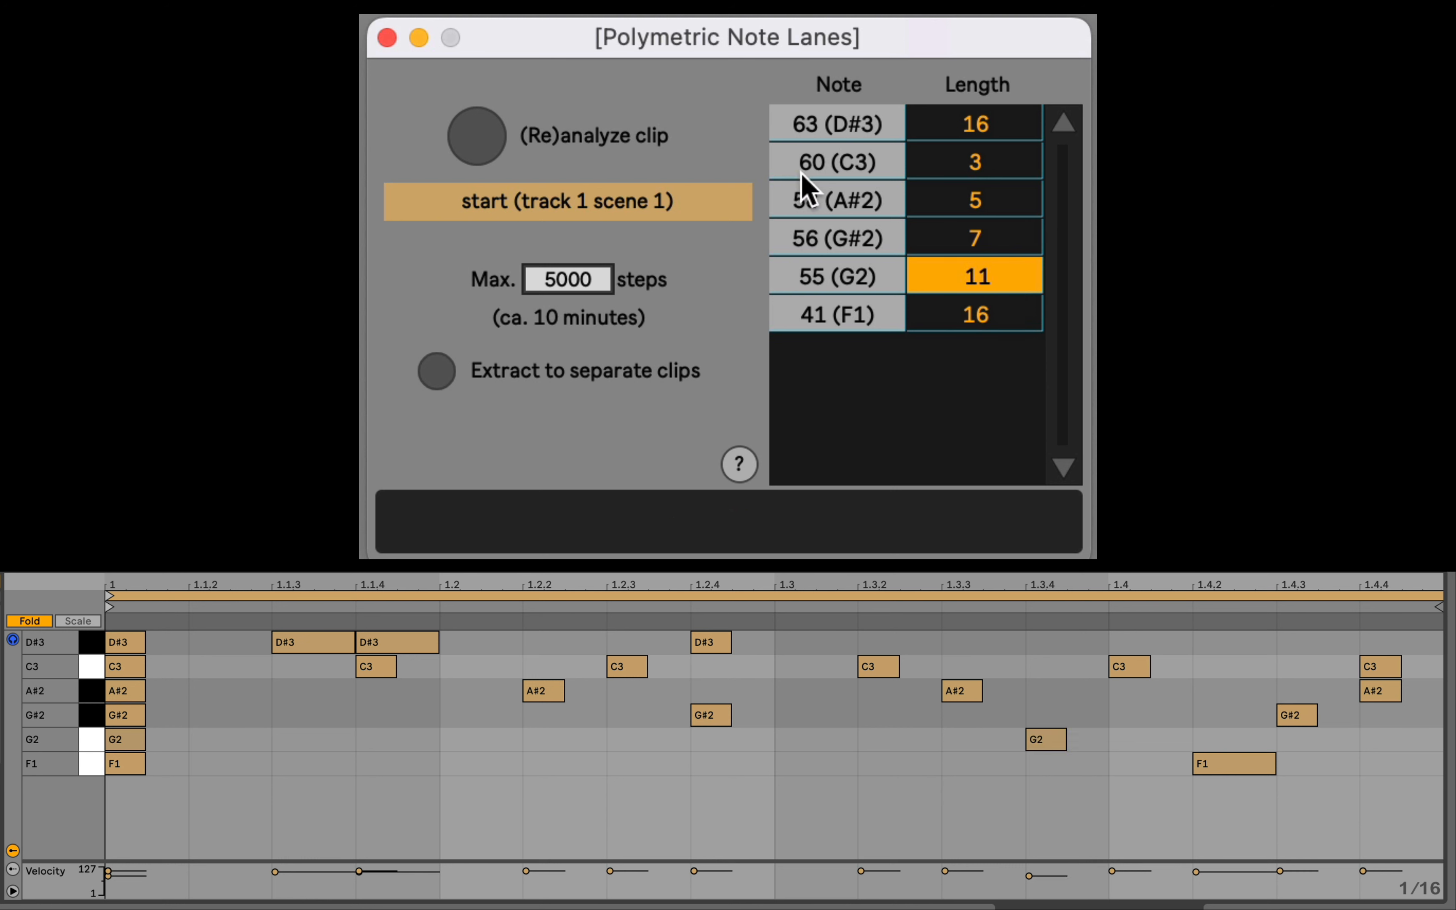
# Step: Set the length of the 63 (D#3) note lane to 8 steps and extract all note lanes to separate clips
pyautogui.click(1007, 121)
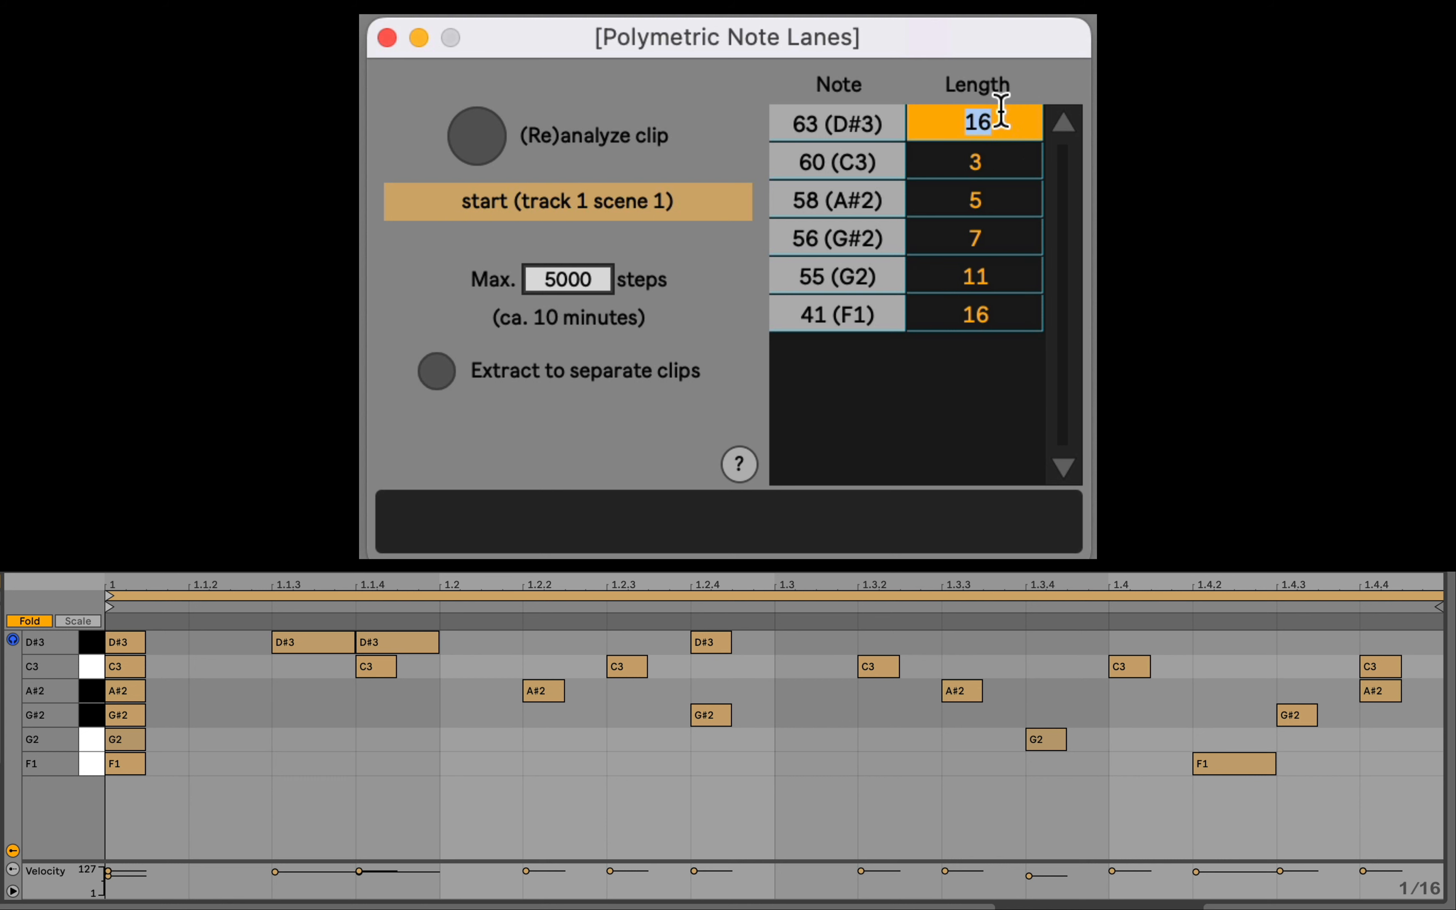
pyautogui.write('8')
pyautogui.press('Return')
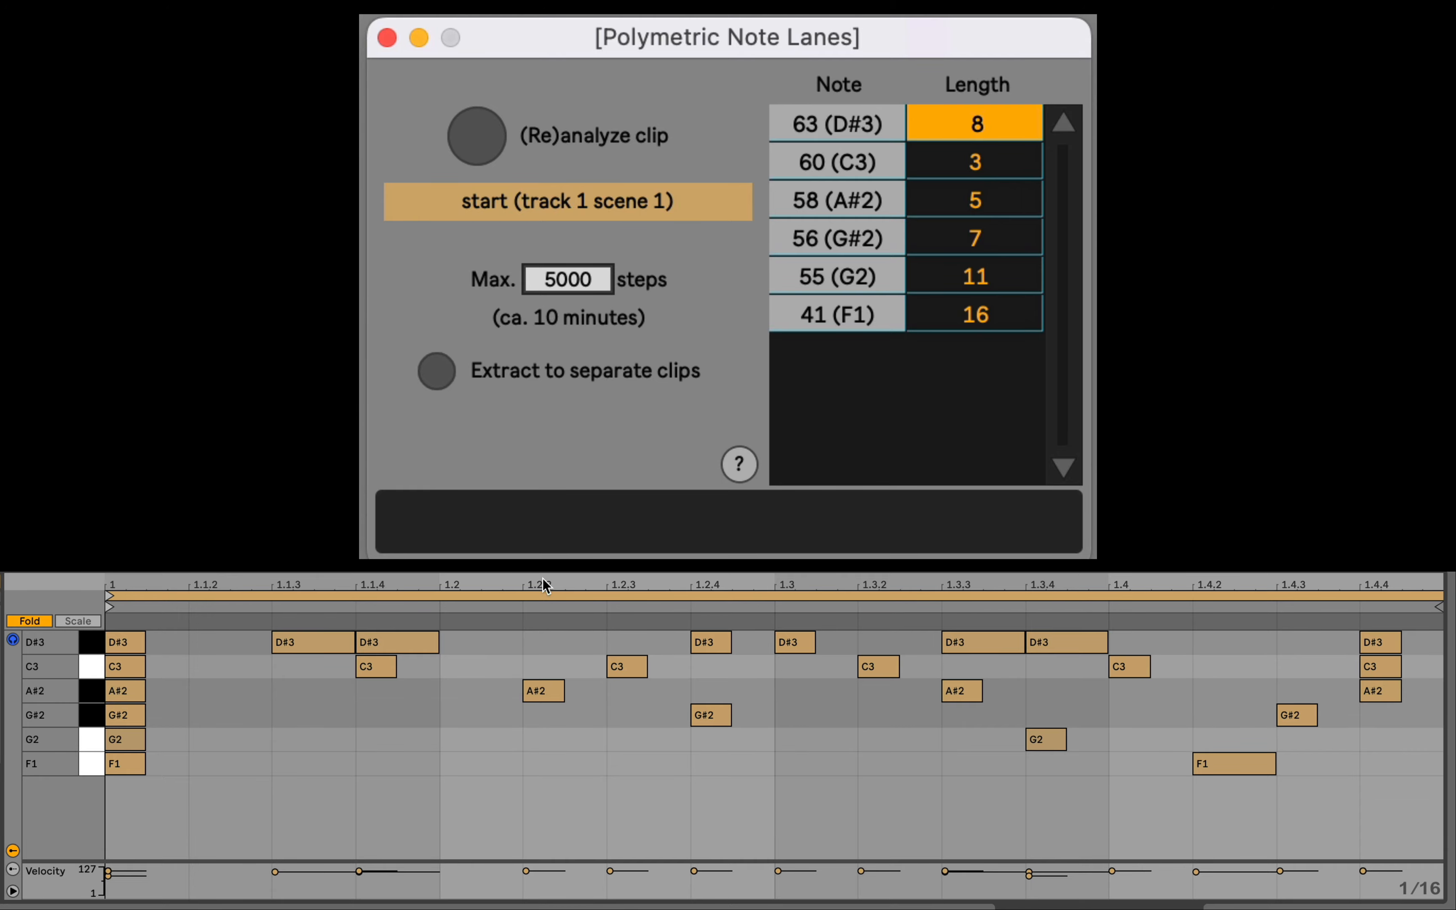
pyautogui.moveTo(545, 585)
pyautogui.mouseDown()
pyautogui.moveTo(539, 482)
pyautogui.moveTo(541, 587)
pyautogui.moveTo(602, 582)
pyautogui.moveTo(539, 560)
pyautogui.mouseUp()
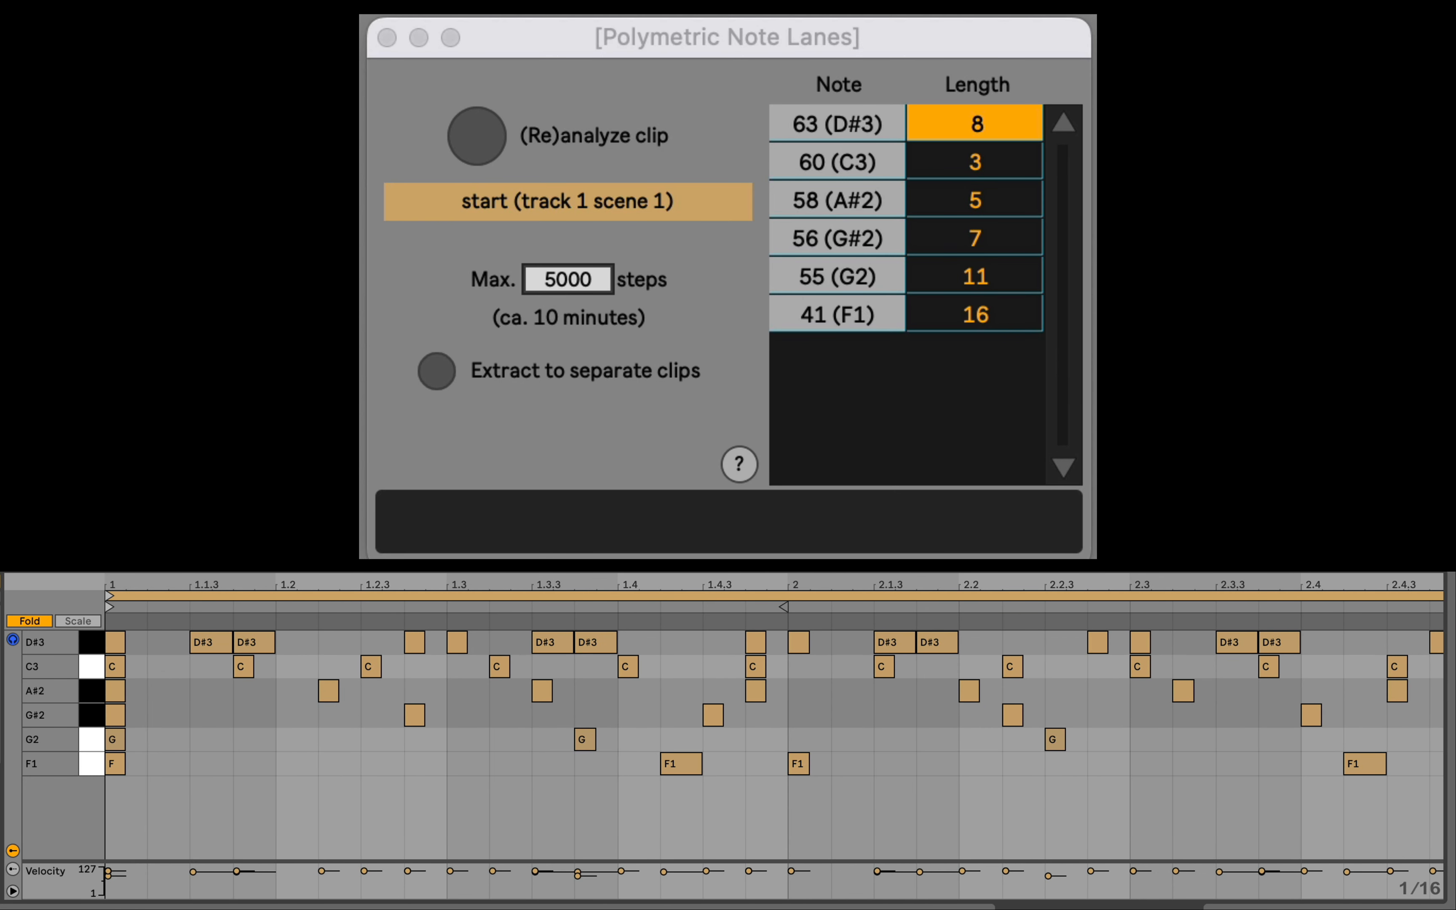
pyautogui.click(433, 371)
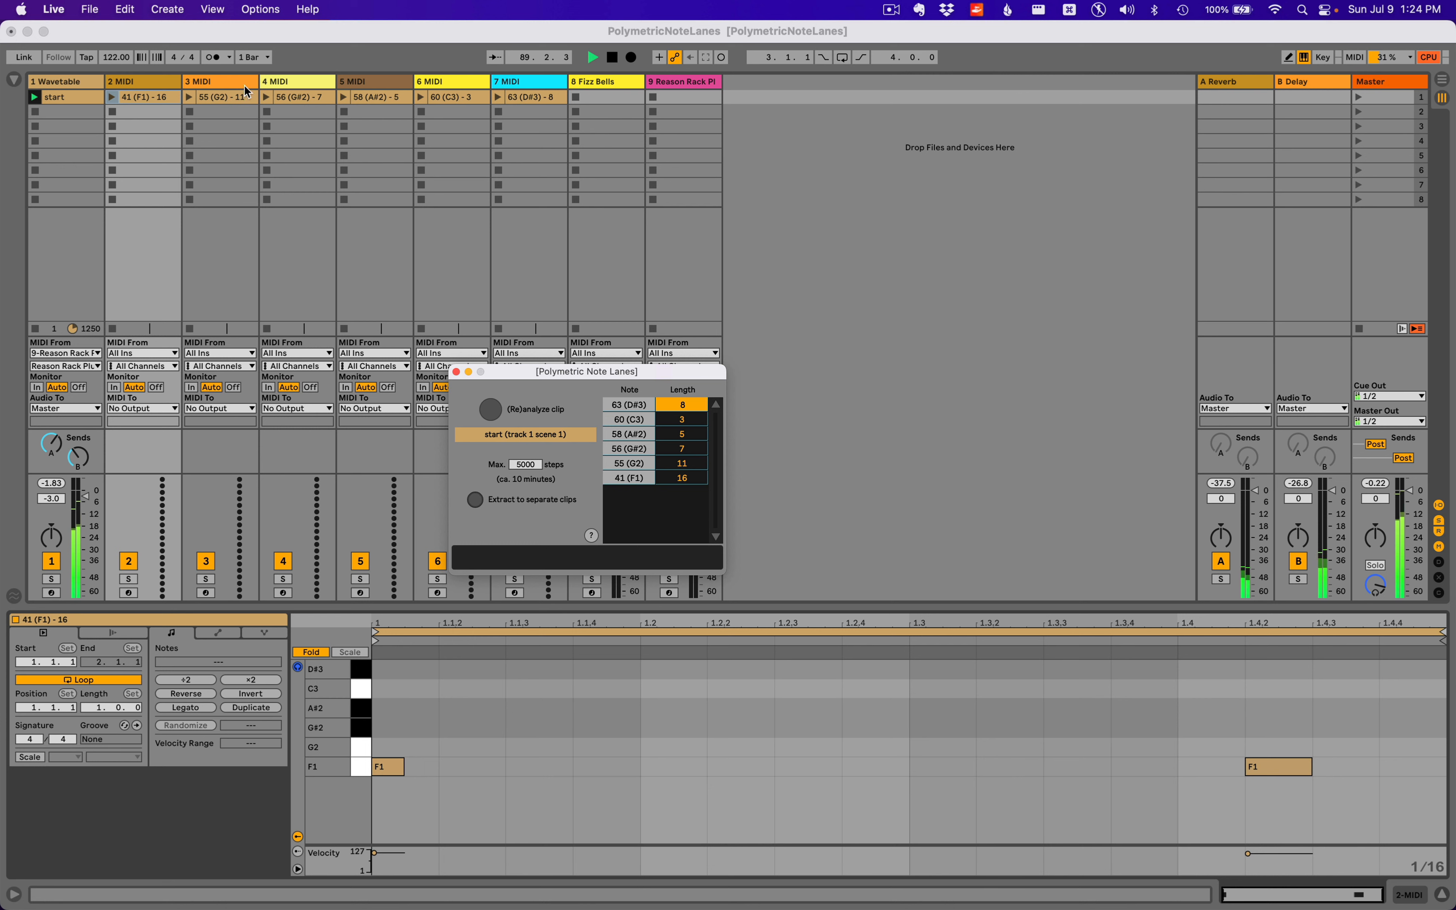
# Step: Examine the notes and loop length of each extracted clip on MIDI tracks 2 to 7
pyautogui.click(168, 100)
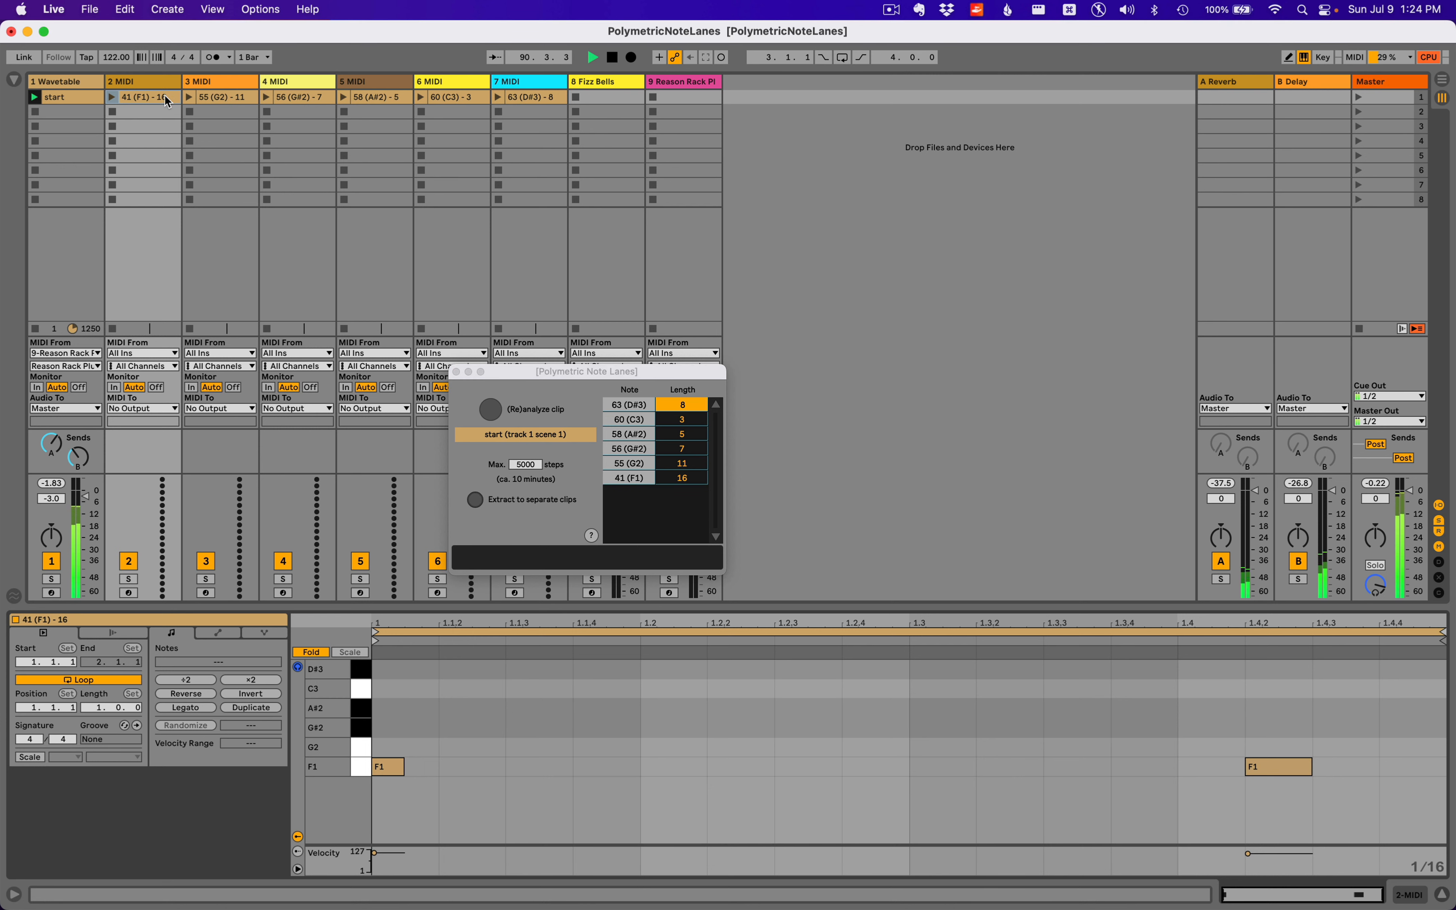
pyautogui.click(220, 101)
pyautogui.click(301, 98)
pyautogui.click(385, 99)
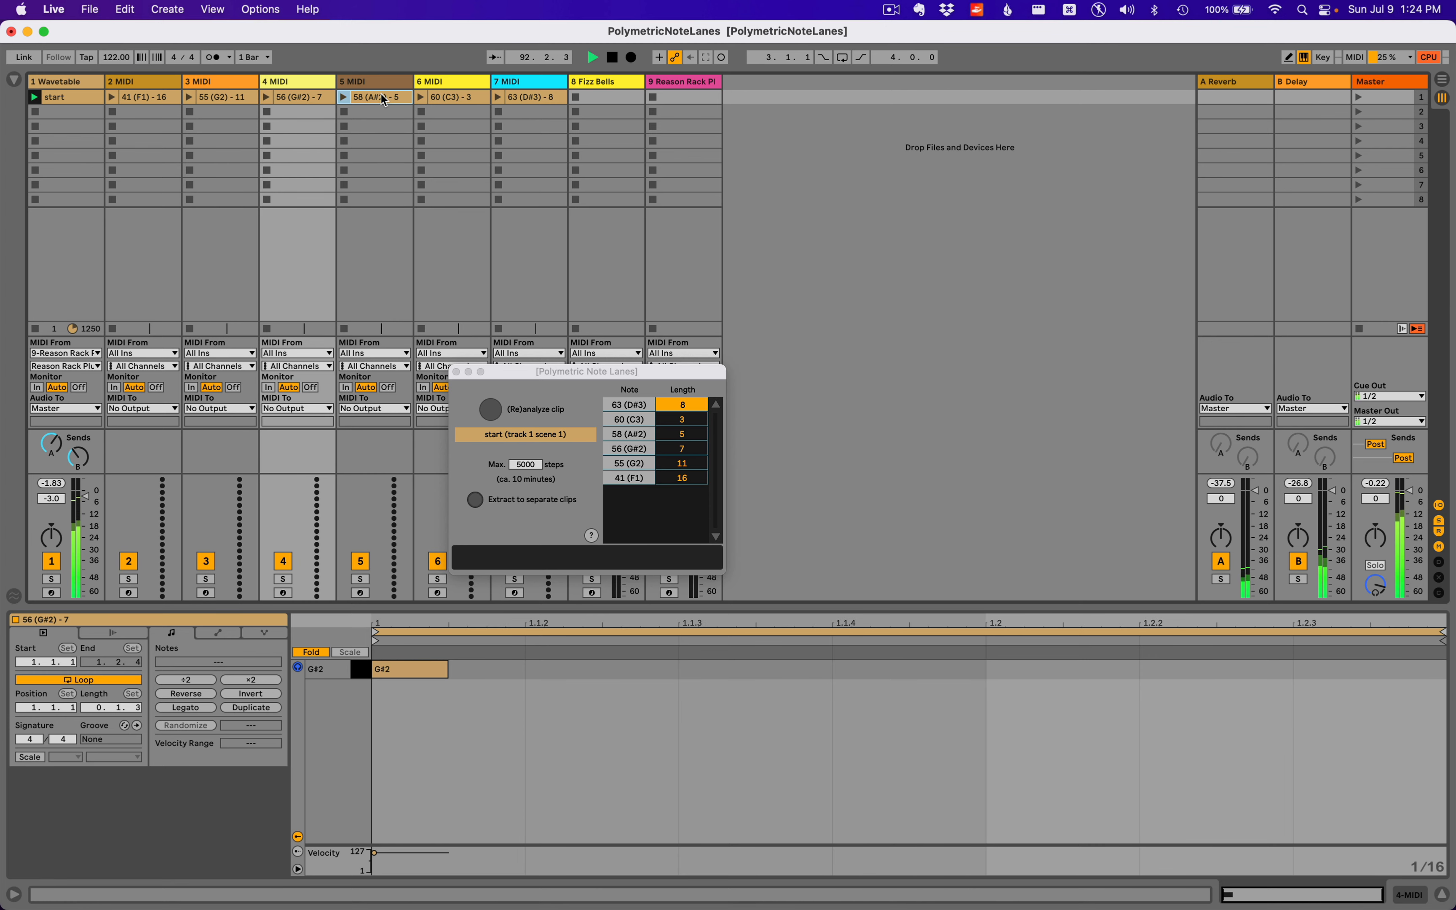
pyautogui.click(452, 98)
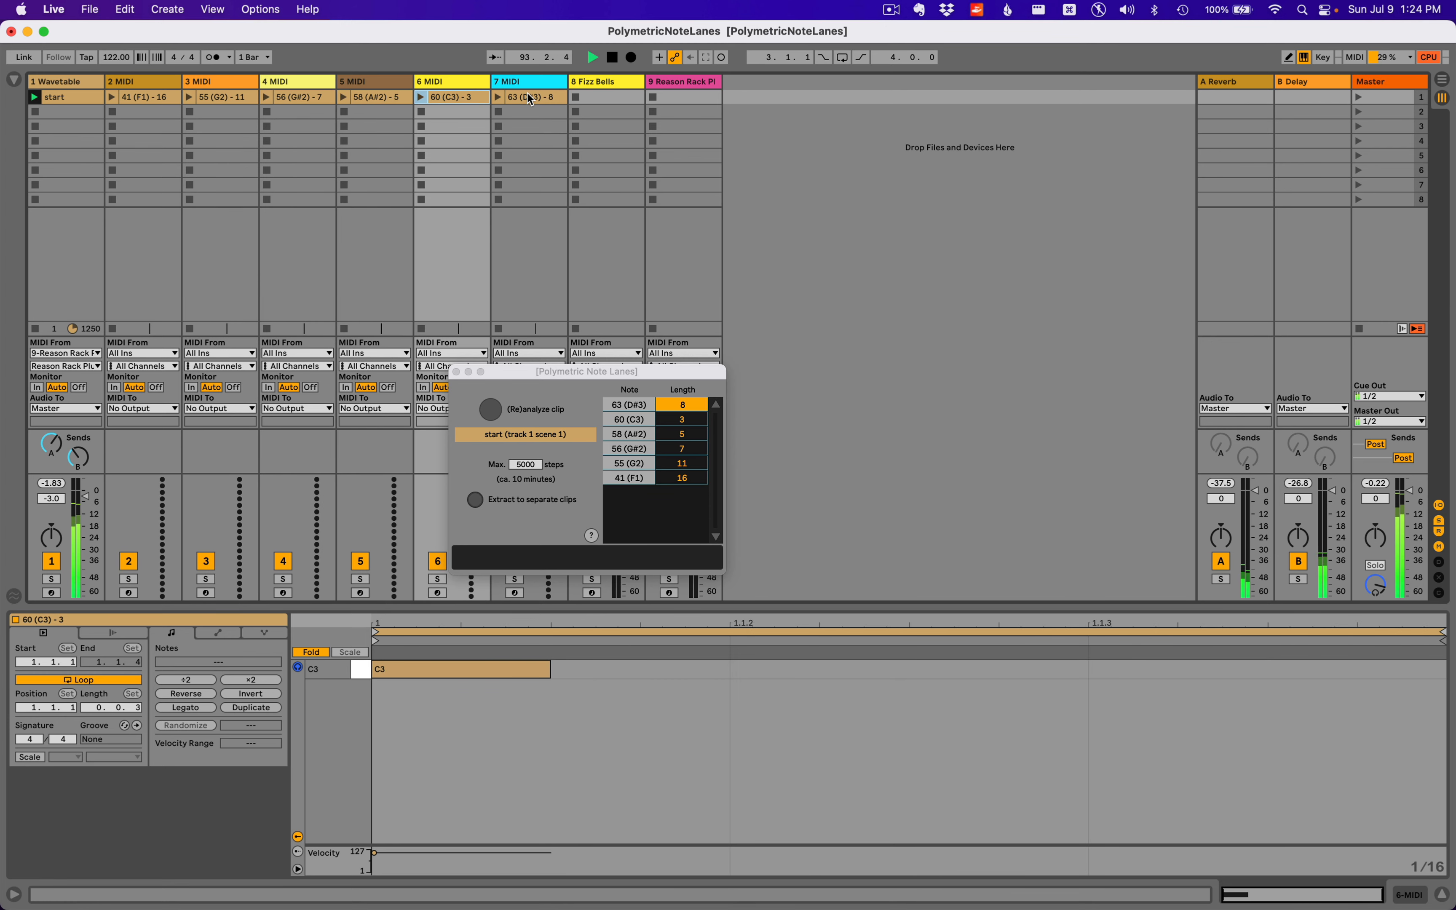
pyautogui.click(529, 98)
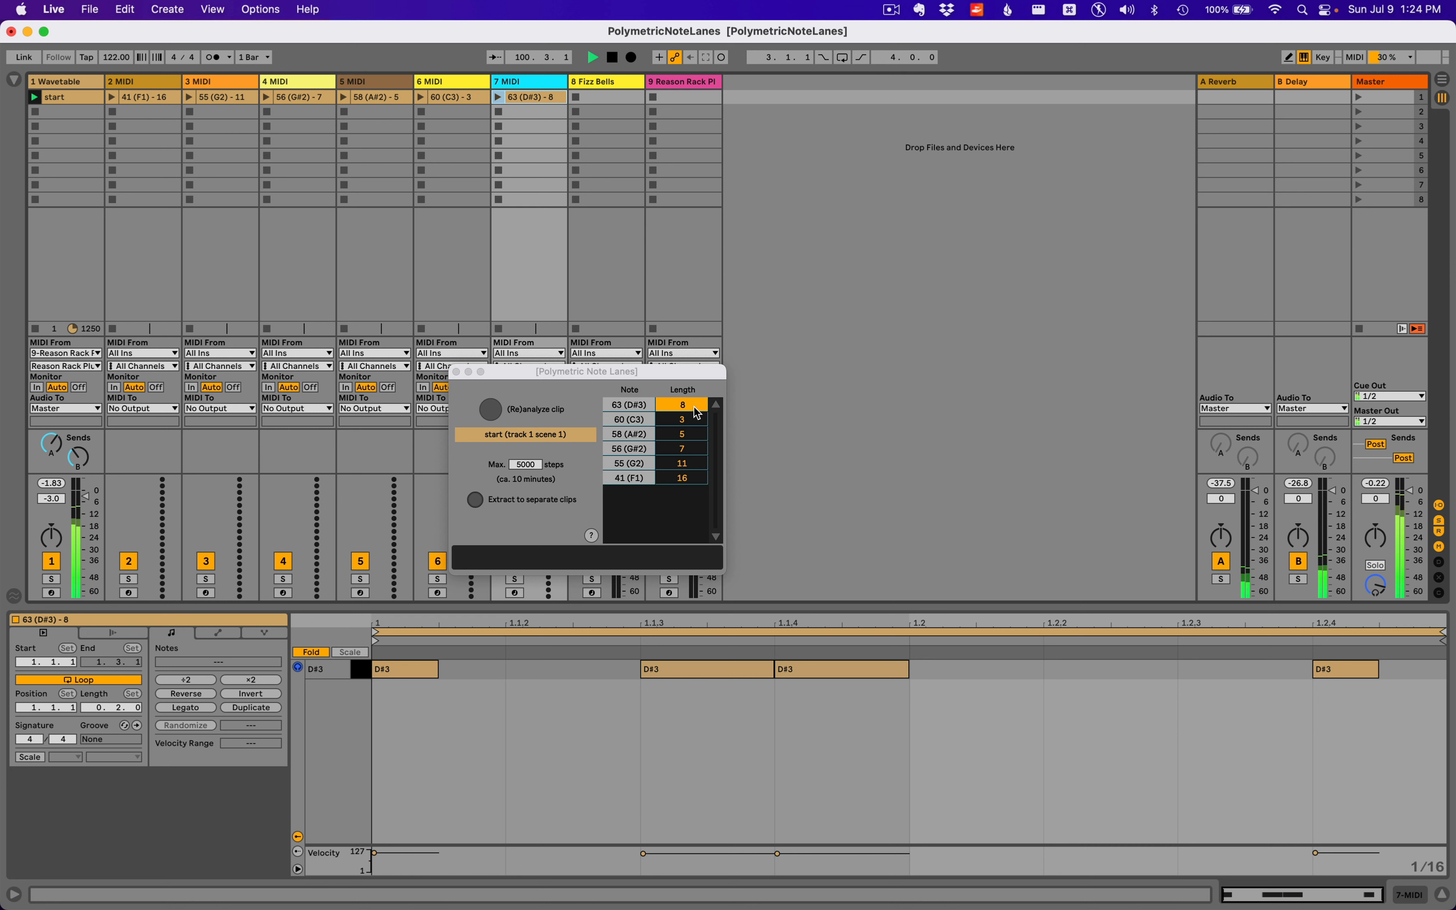
pyautogui.click(398, 101)
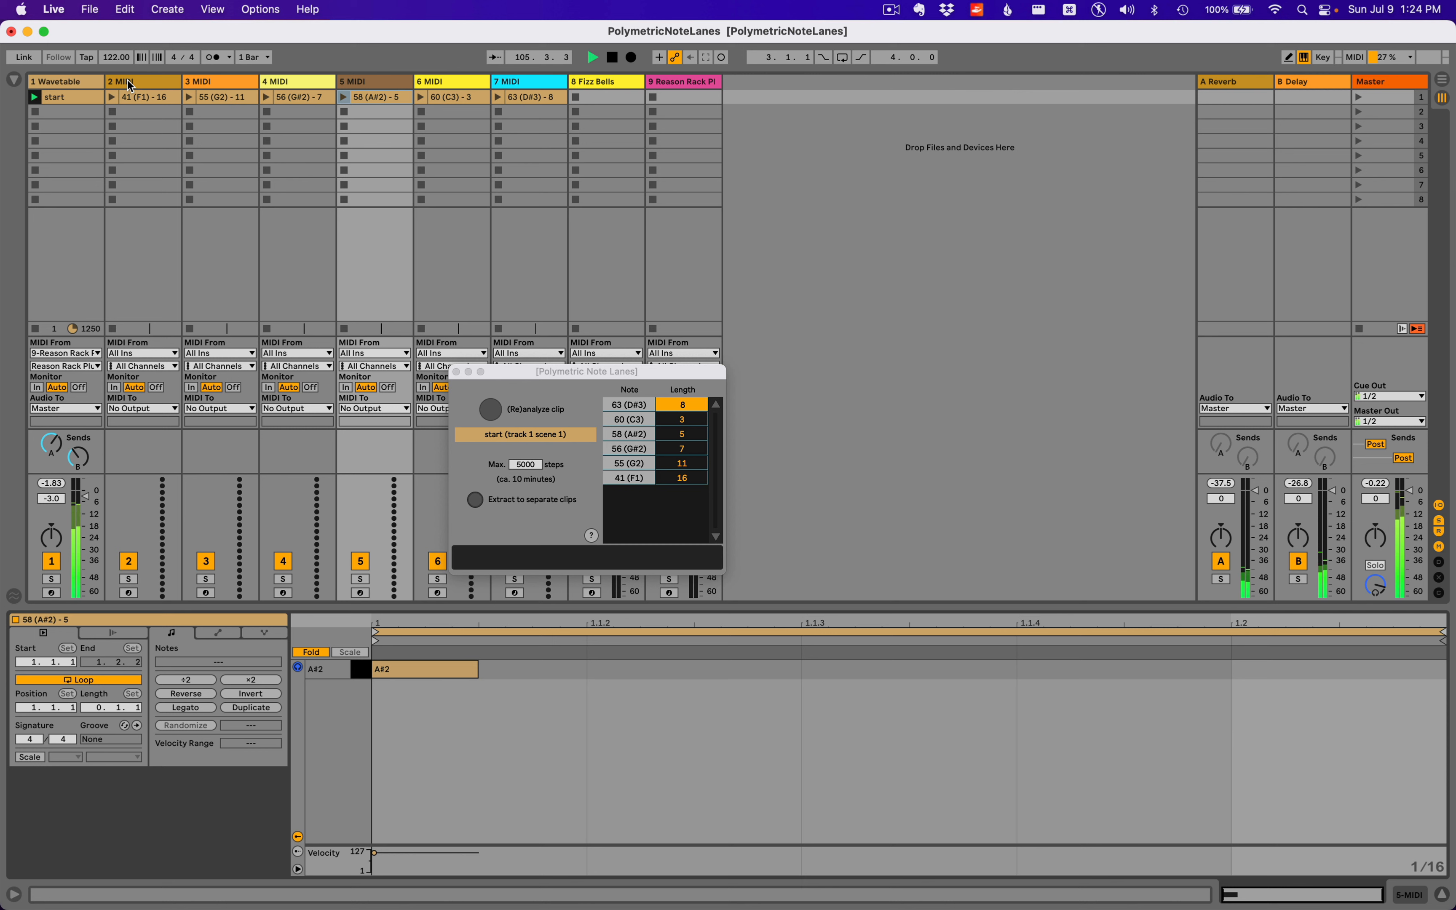
# Step: Stop the clip playing on the 1 Wavetable track and set that track's monitoring to In
pyautogui.click(36, 126)
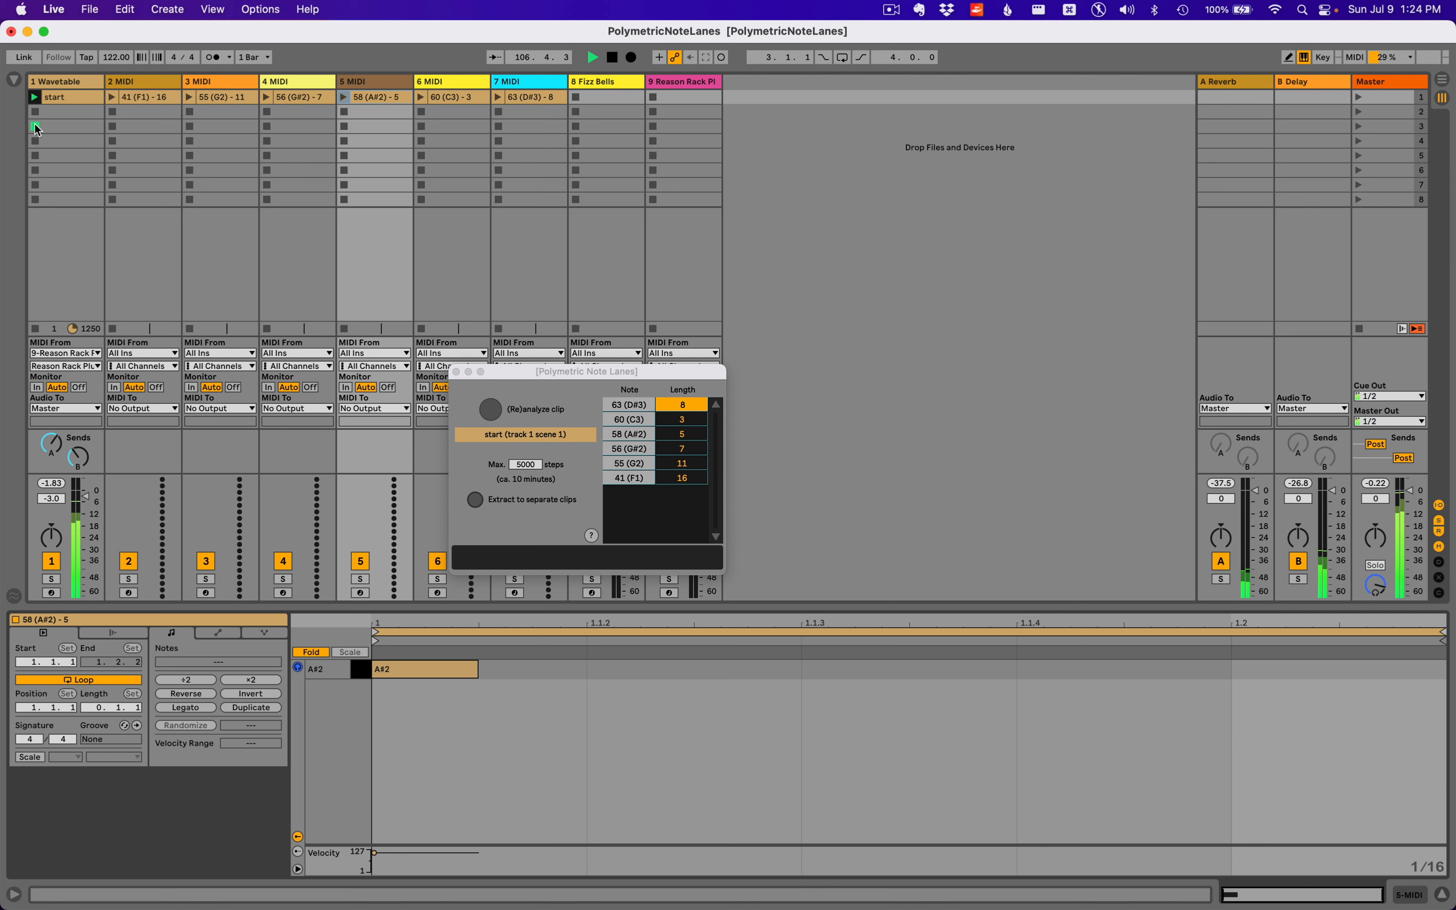
pyautogui.click(38, 387)
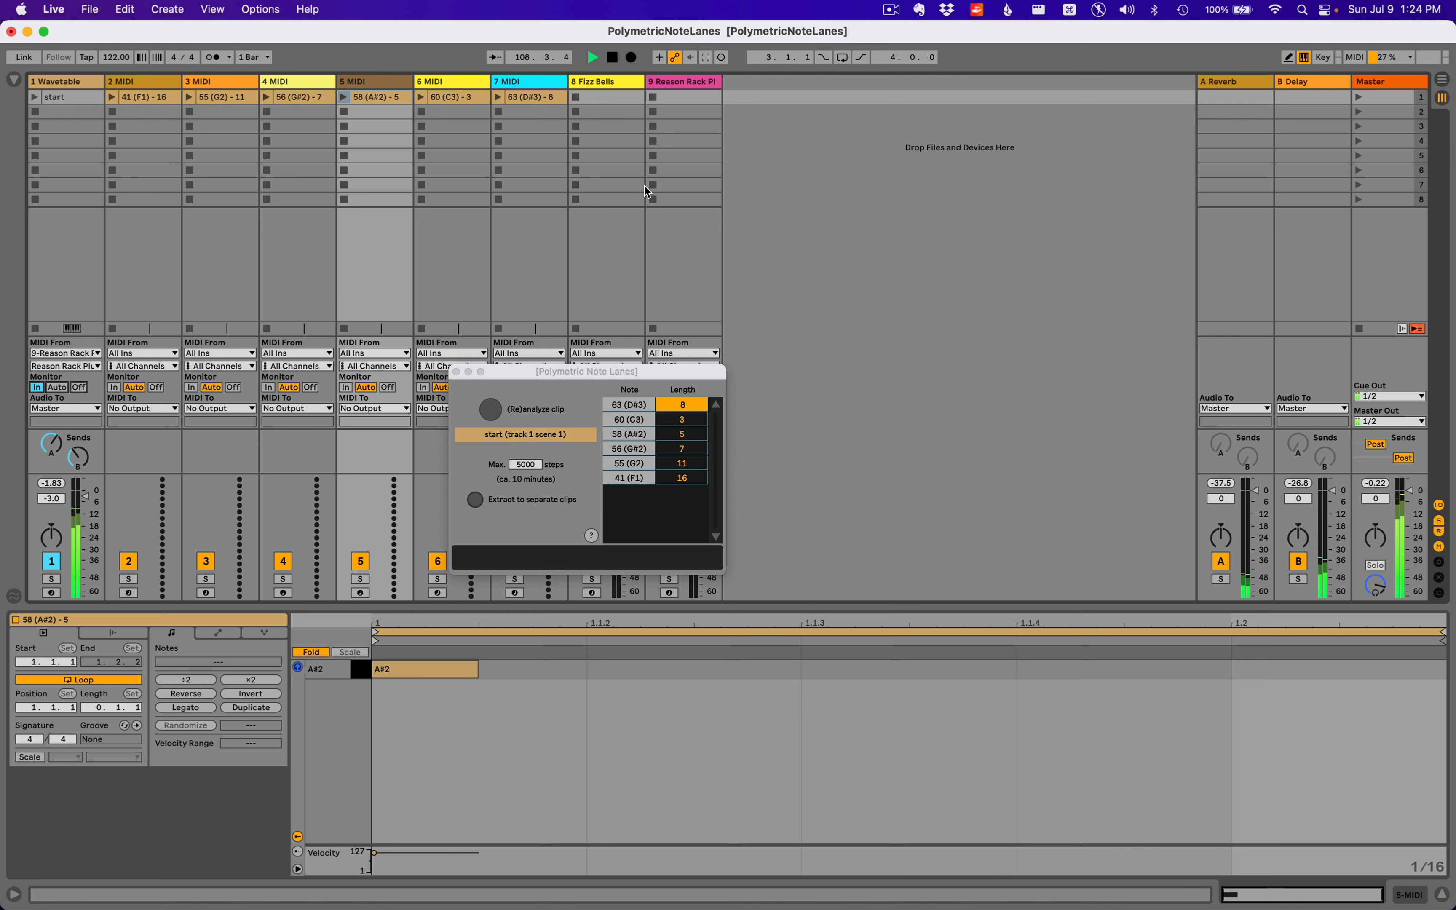
# Step: Move the Polymetric Note Lanes window clear of the tracks and turn off the Reason Rack Plugin device on track 9
pyautogui.moveTo(558, 370); pyautogui.dragTo(955, 362)
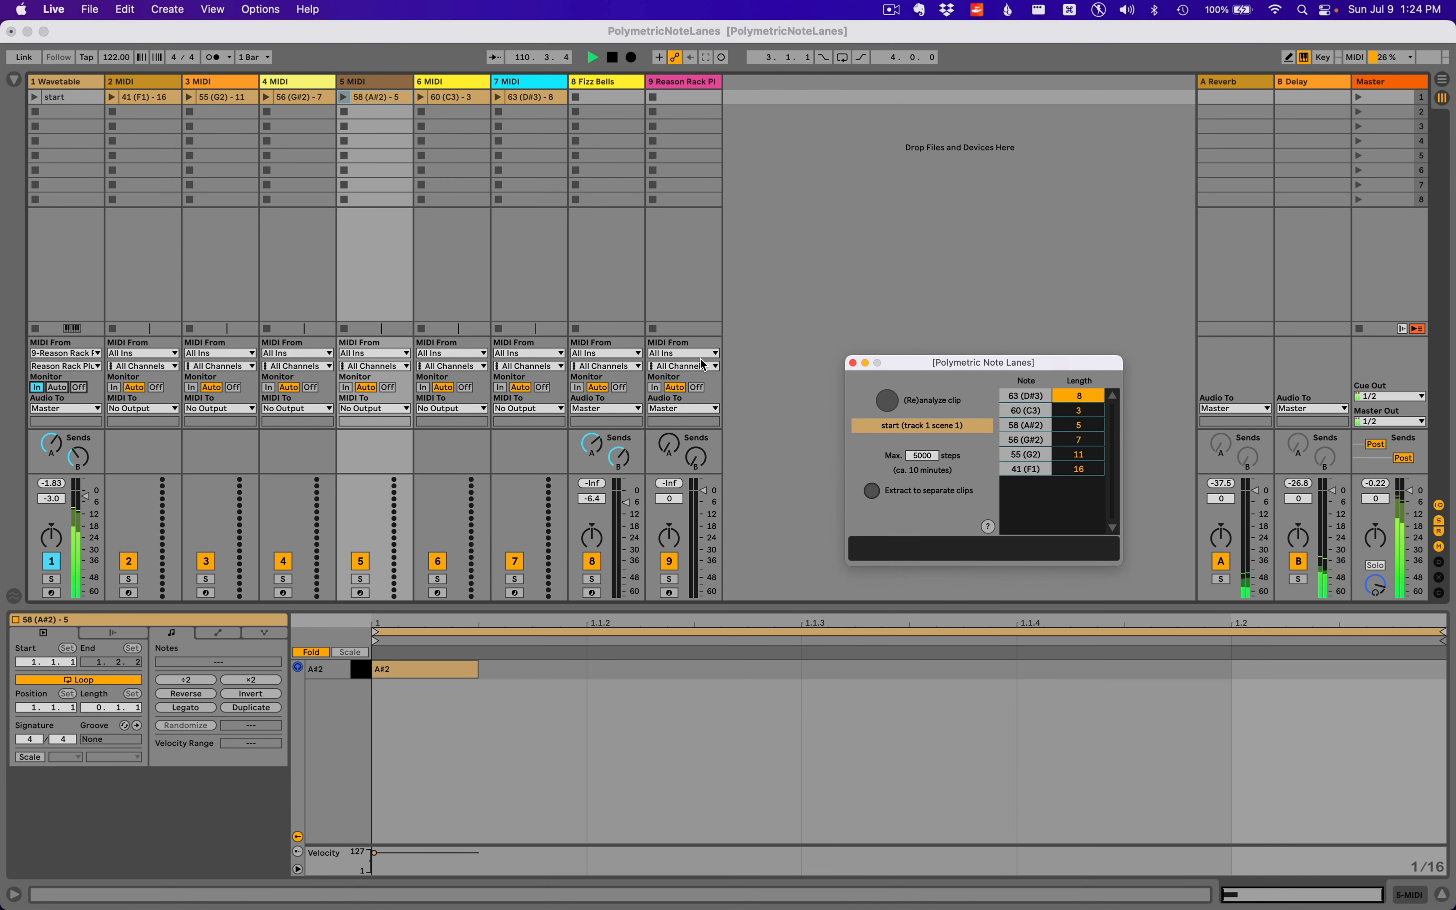
pyautogui.click(661, 97)
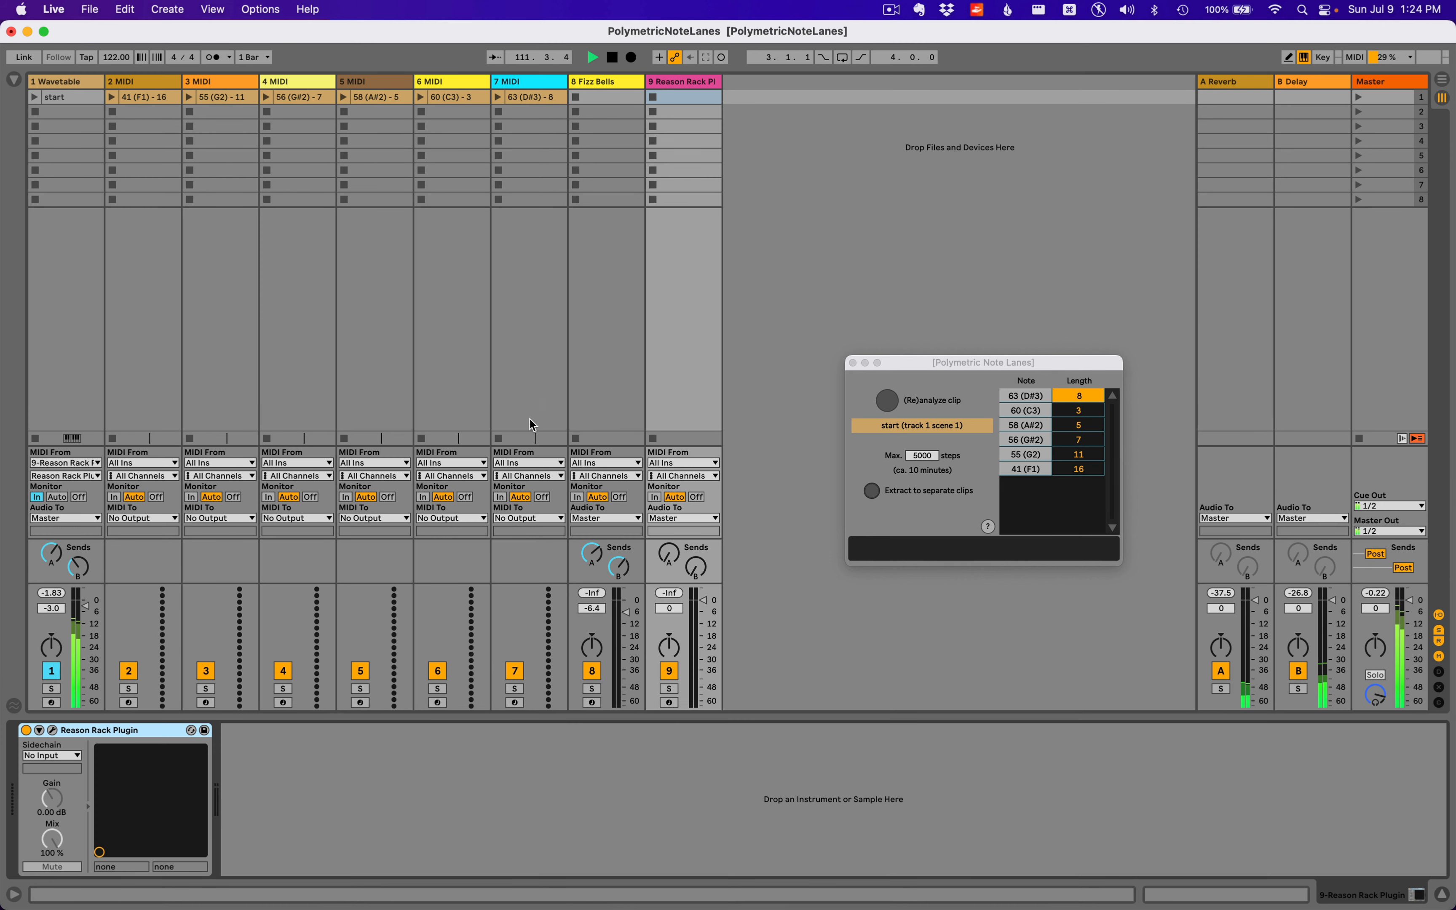
pyautogui.click(26, 730)
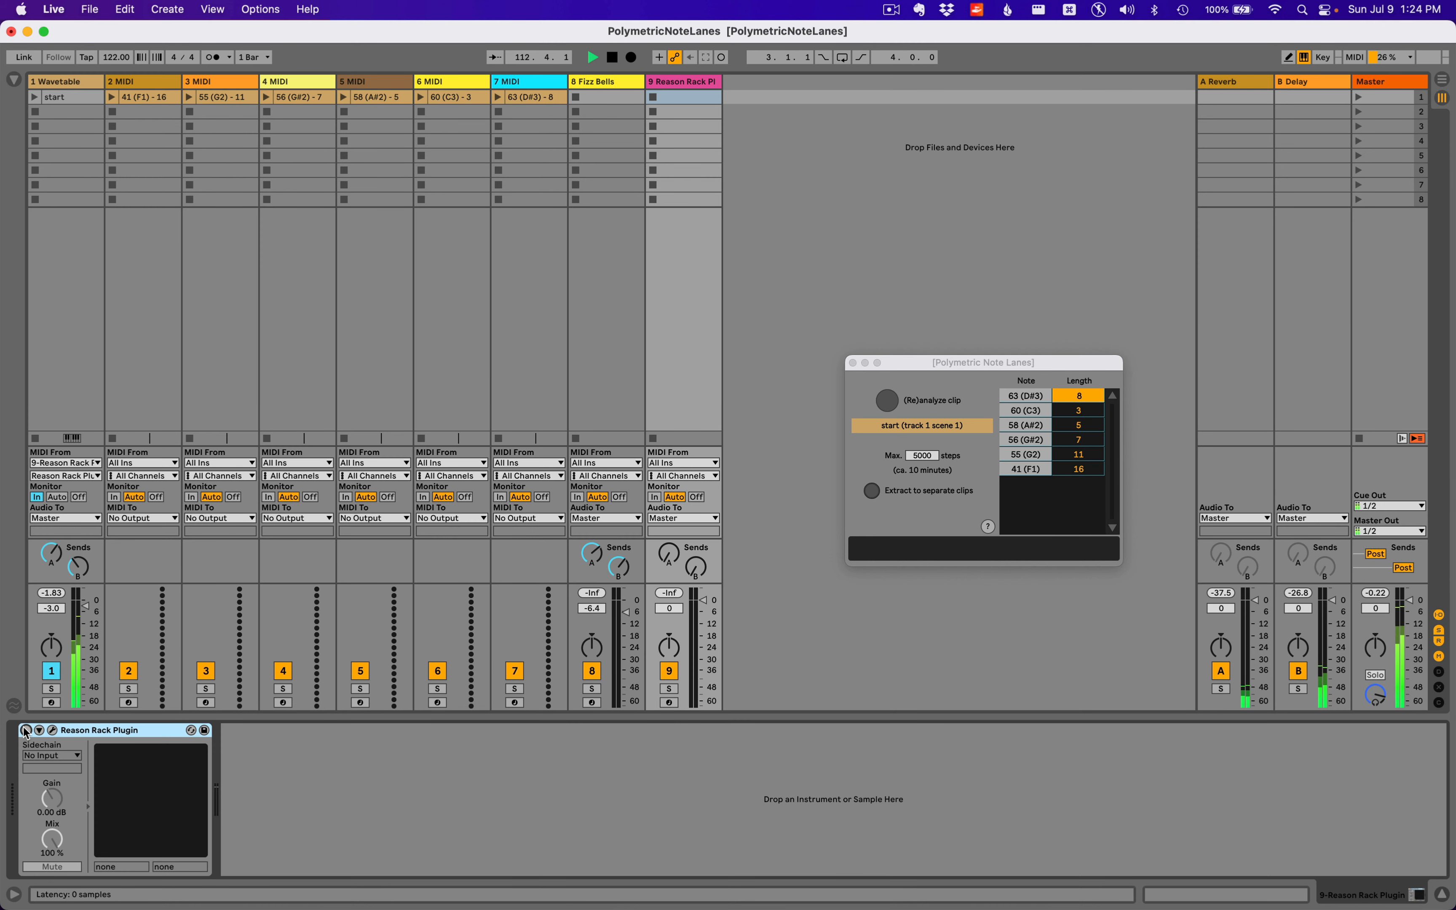
# Step: Route the MIDI output of all tracks from 2 MIDI to 7 MIDI to 1-Wavetable
pyautogui.click(143, 83)
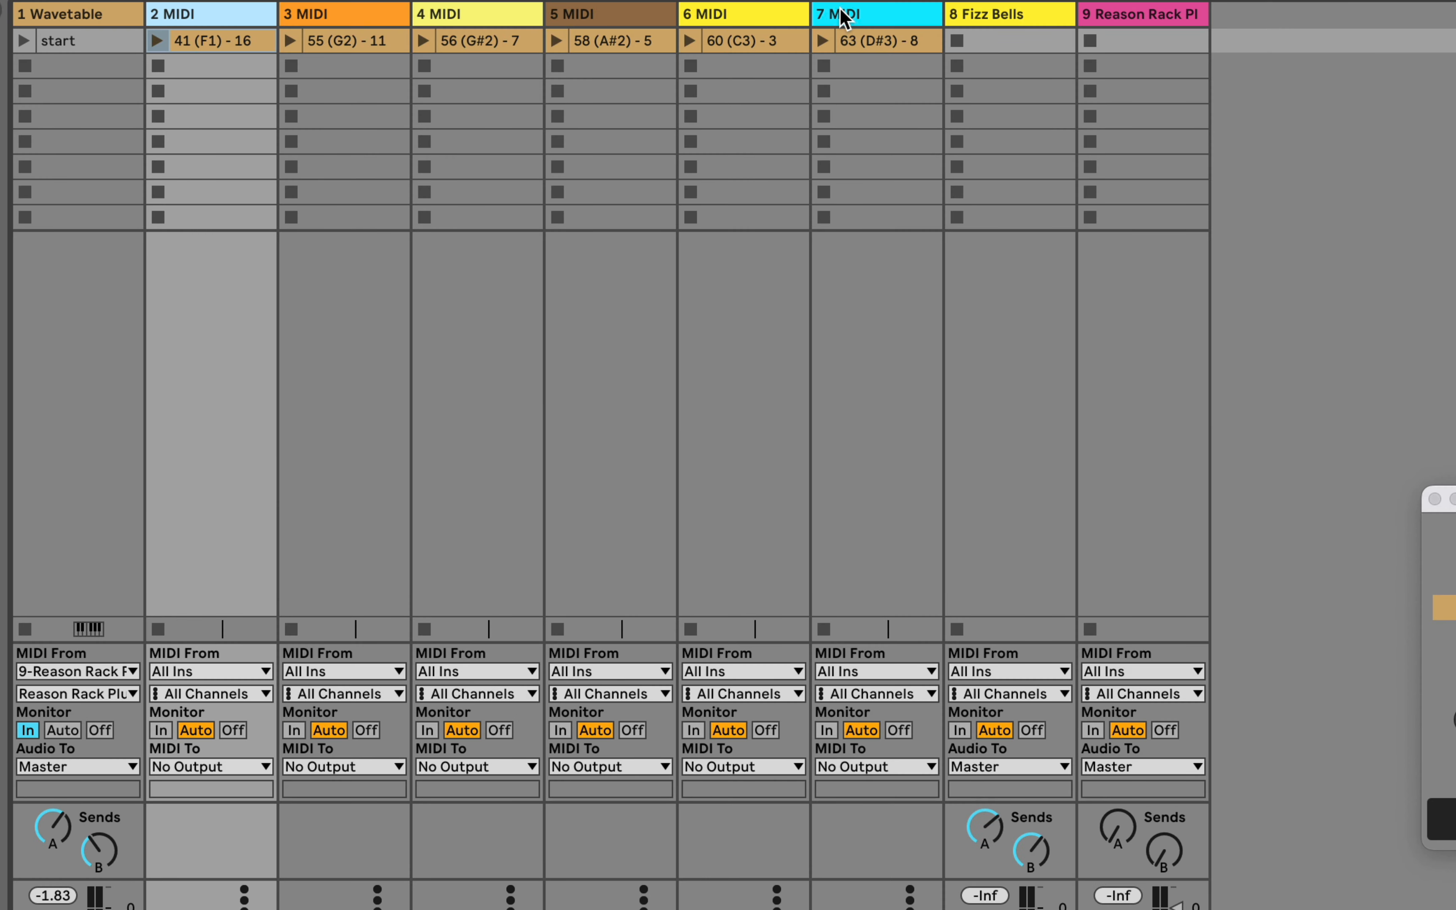
pyautogui.keyDown('shift'); pyautogui.click(845, 15); pyautogui.keyUp('shift')
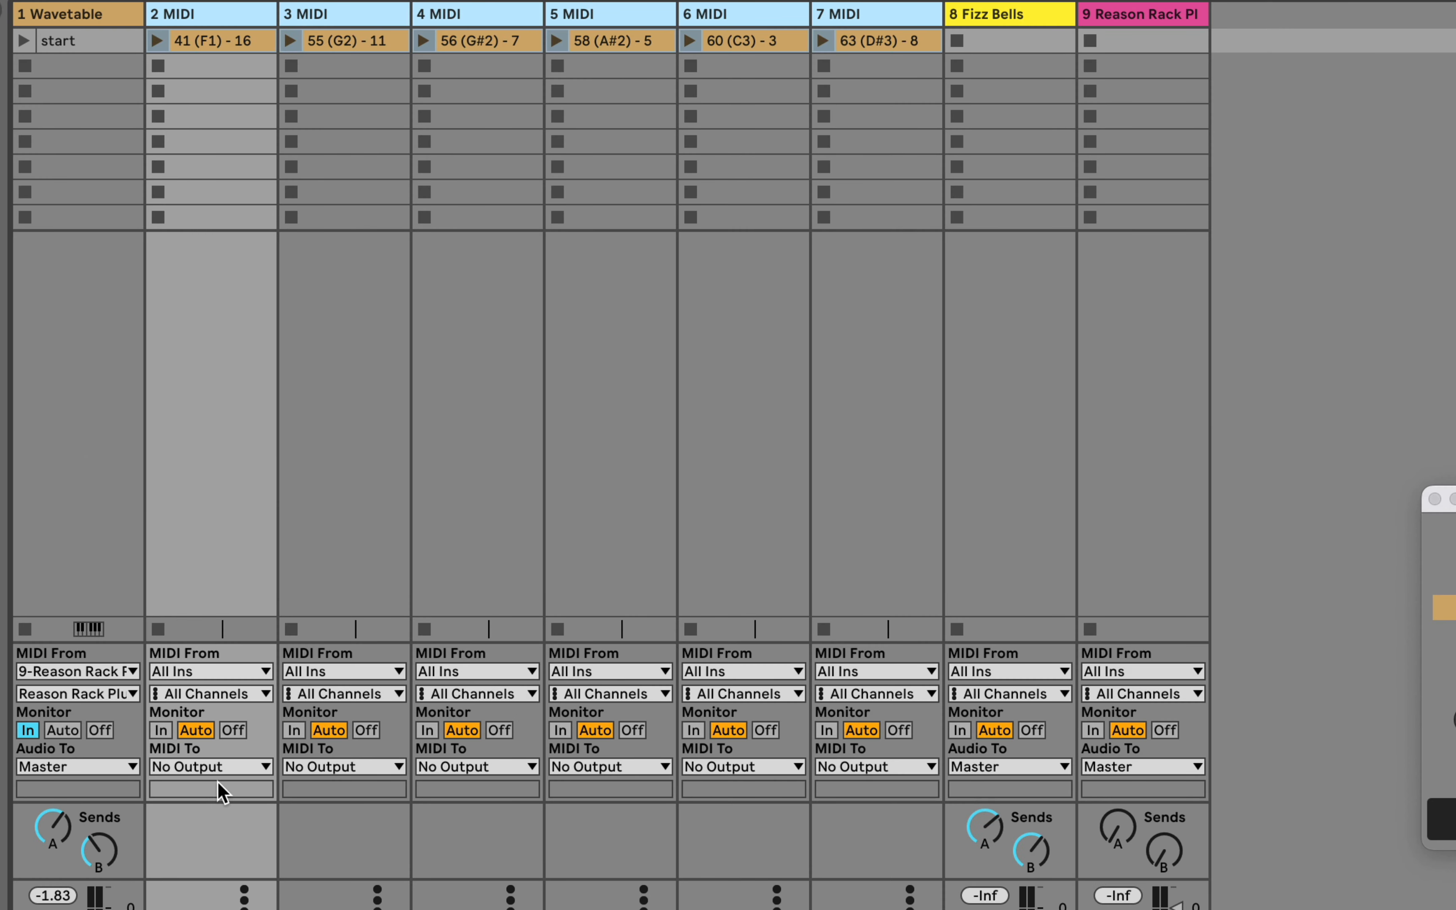
pyautogui.click(213, 768)
pyautogui.click(183, 832)
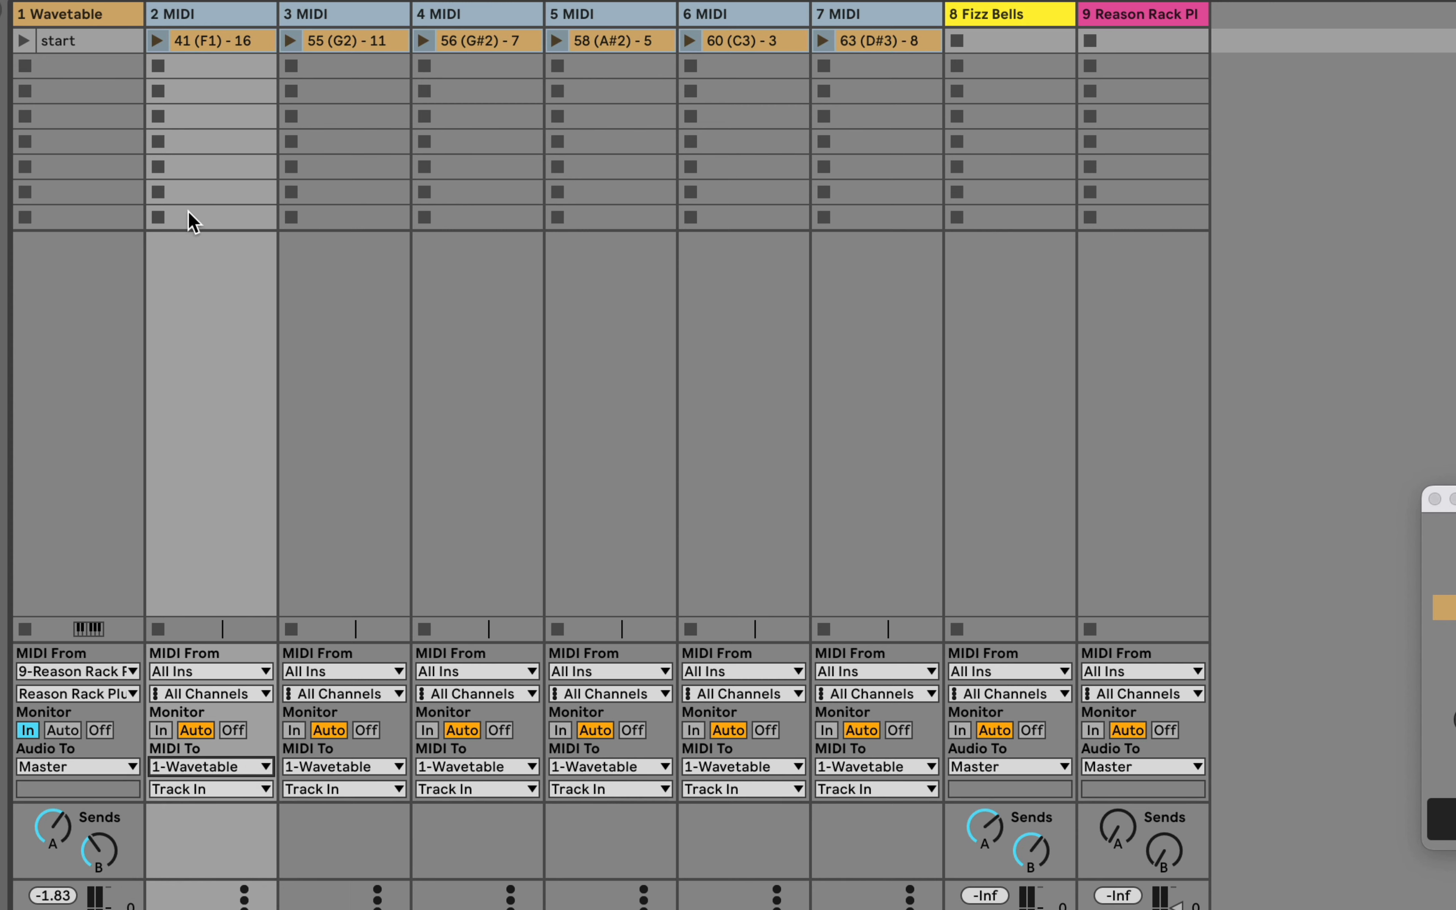
# Step: Move the start clip on the 1 Wavetable track down to scene 4 and launch scene 1
pyautogui.moveTo(117, 40); pyautogui.dragTo(107, 121)
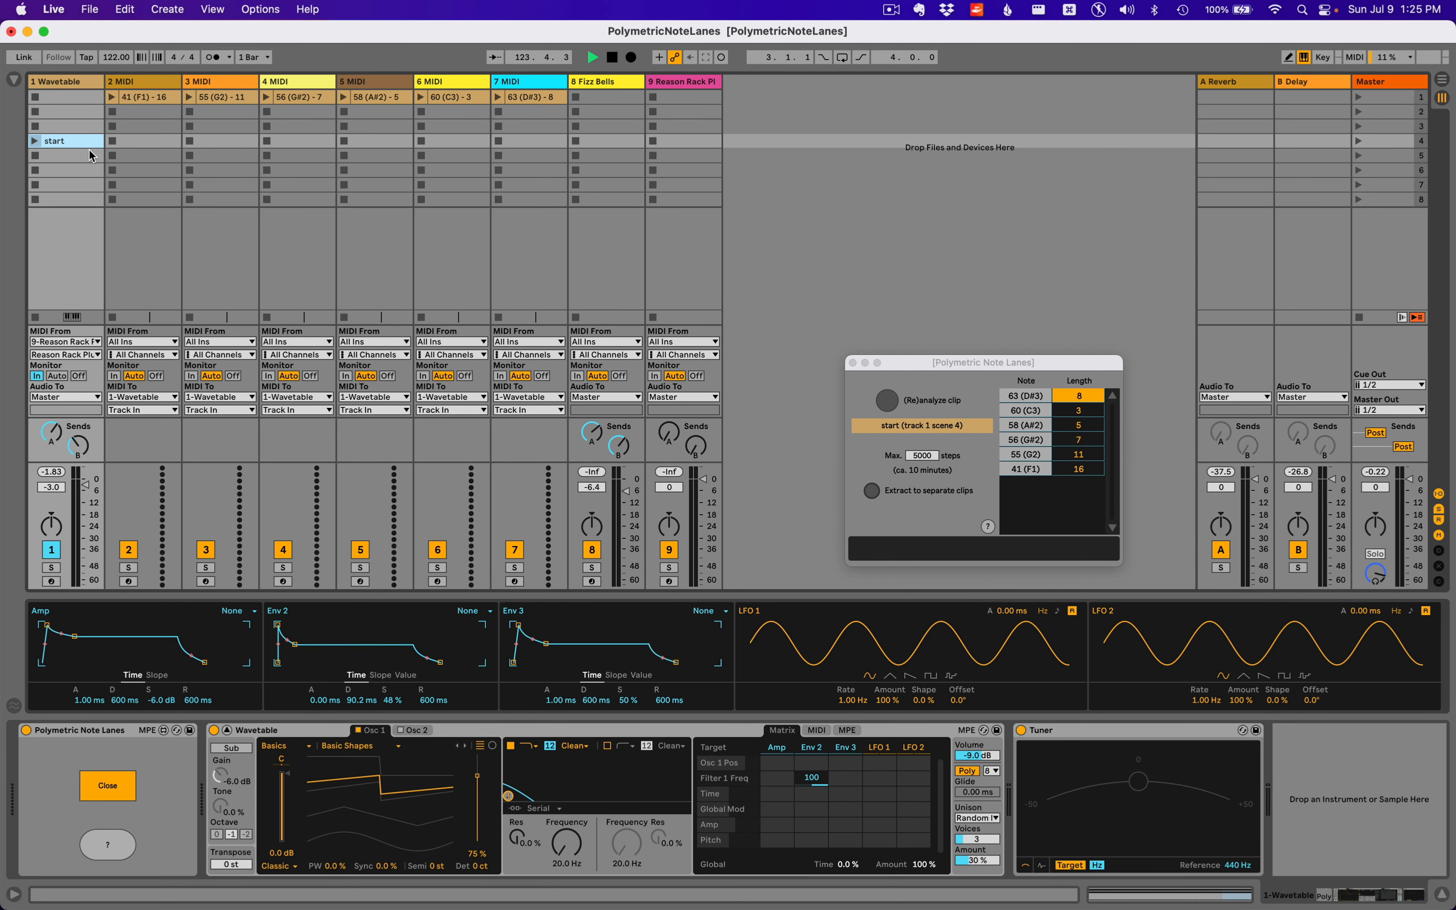
pyautogui.click(1359, 97)
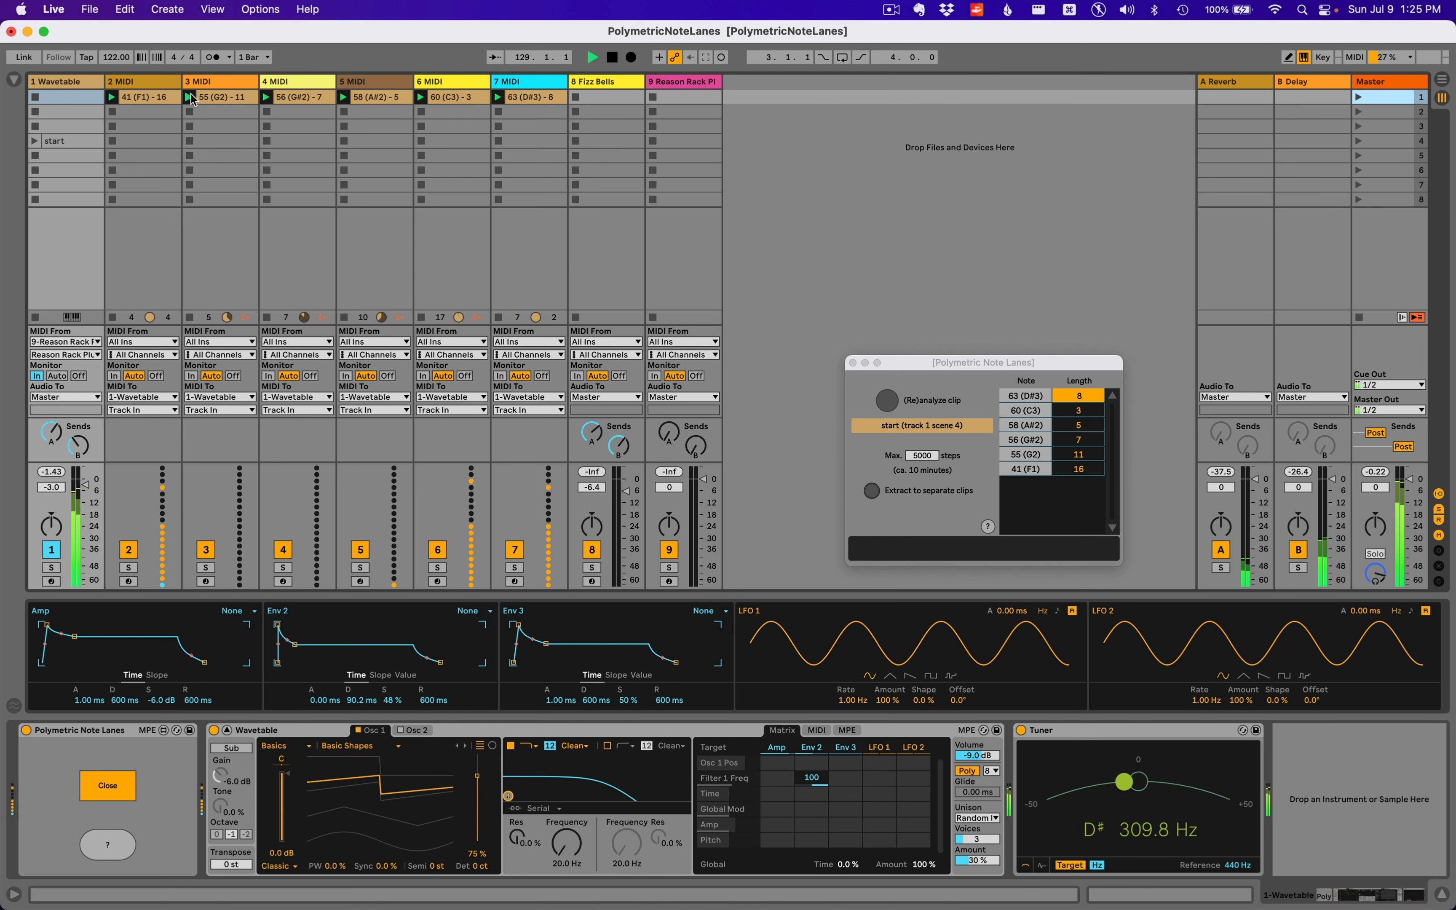
# Step: Examine the extracted clips on tracks 2 to 7 one by one while they play
pyautogui.doubleClick(159, 97)
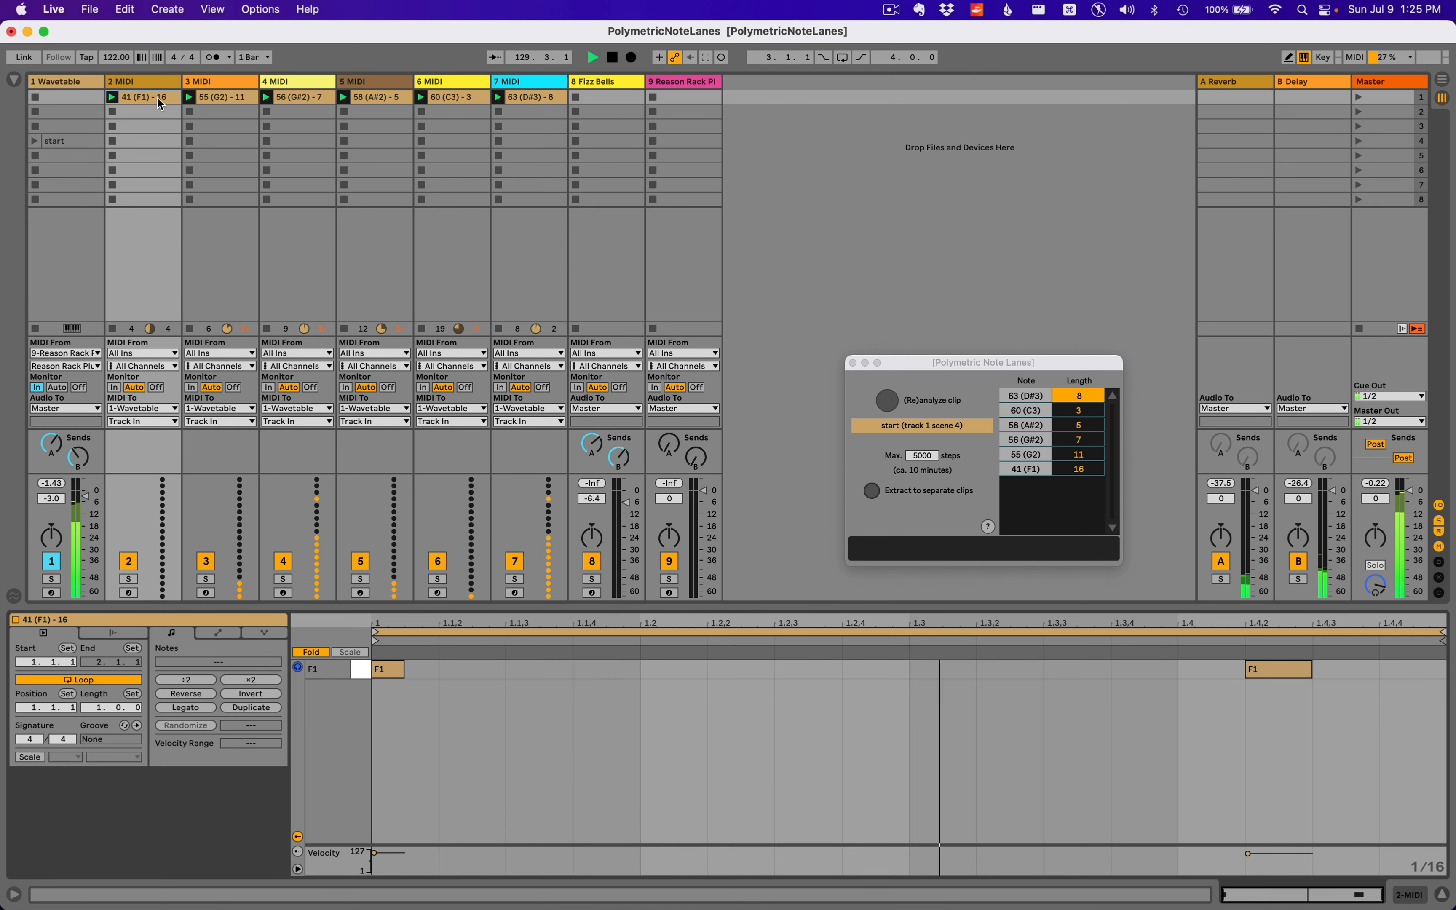
pyautogui.click(223, 96)
pyautogui.click(308, 97)
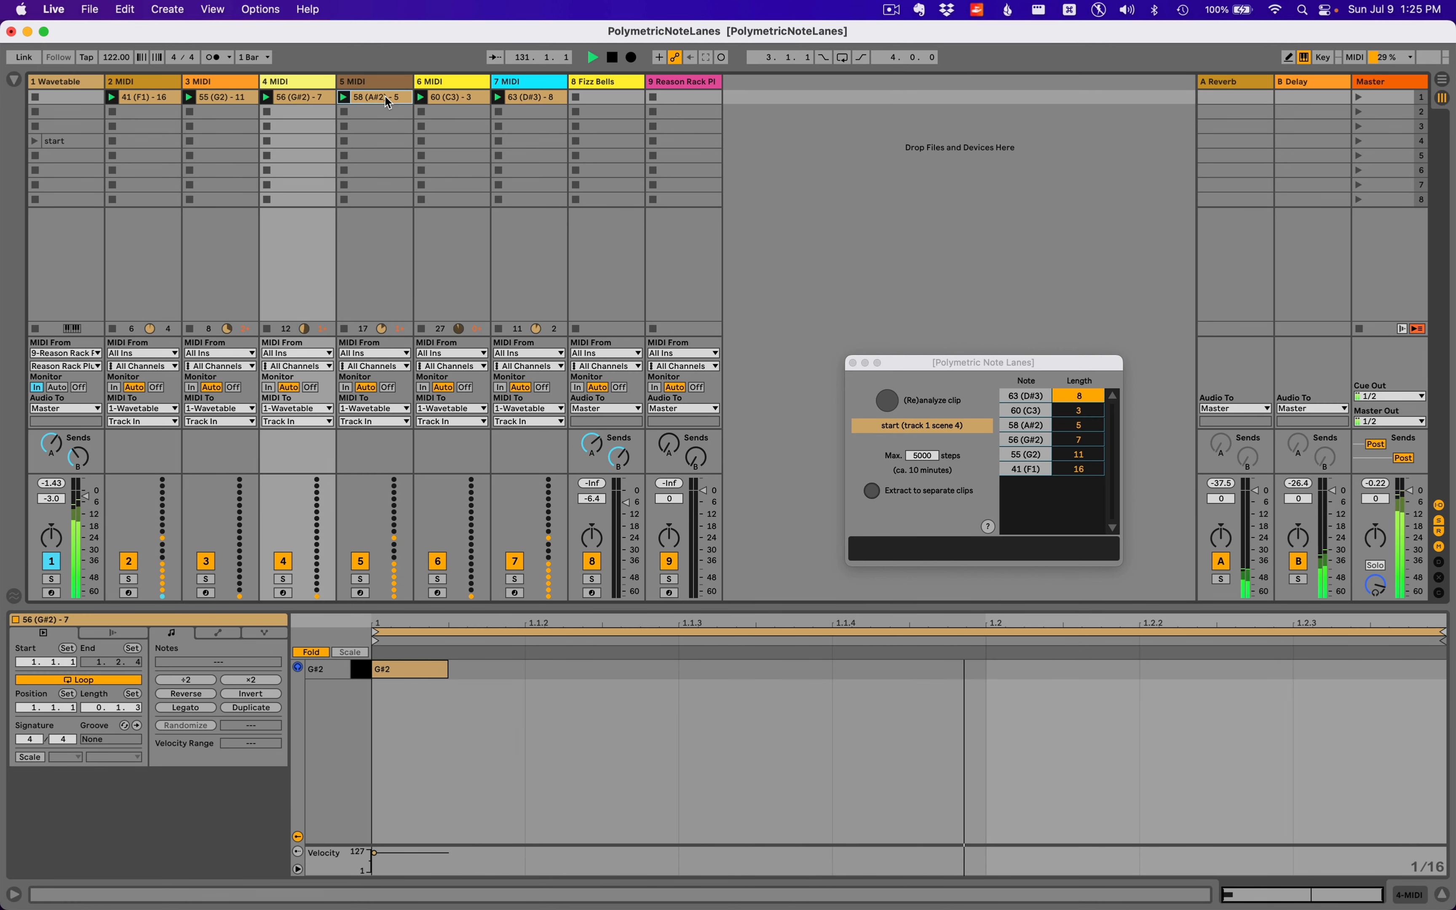
pyautogui.click(385, 97)
pyautogui.click(464, 98)
pyautogui.click(523, 97)
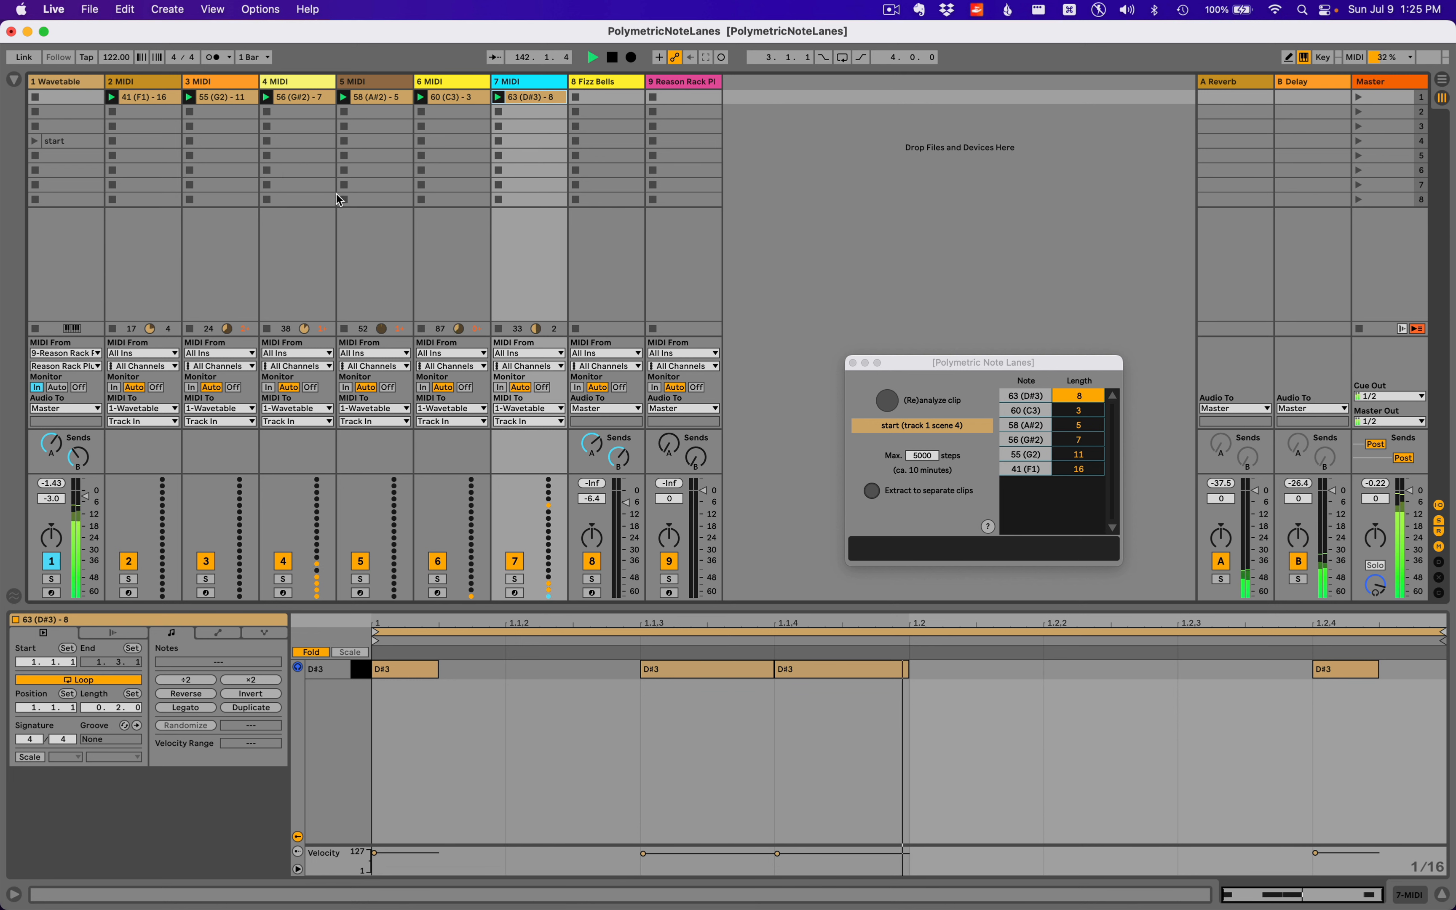
# Step: Route the MIDI output of the 7 MIDI track to 8-Fizz Bells and set the Fizz Bells track's monitoring to In
pyautogui.click(593, 273)
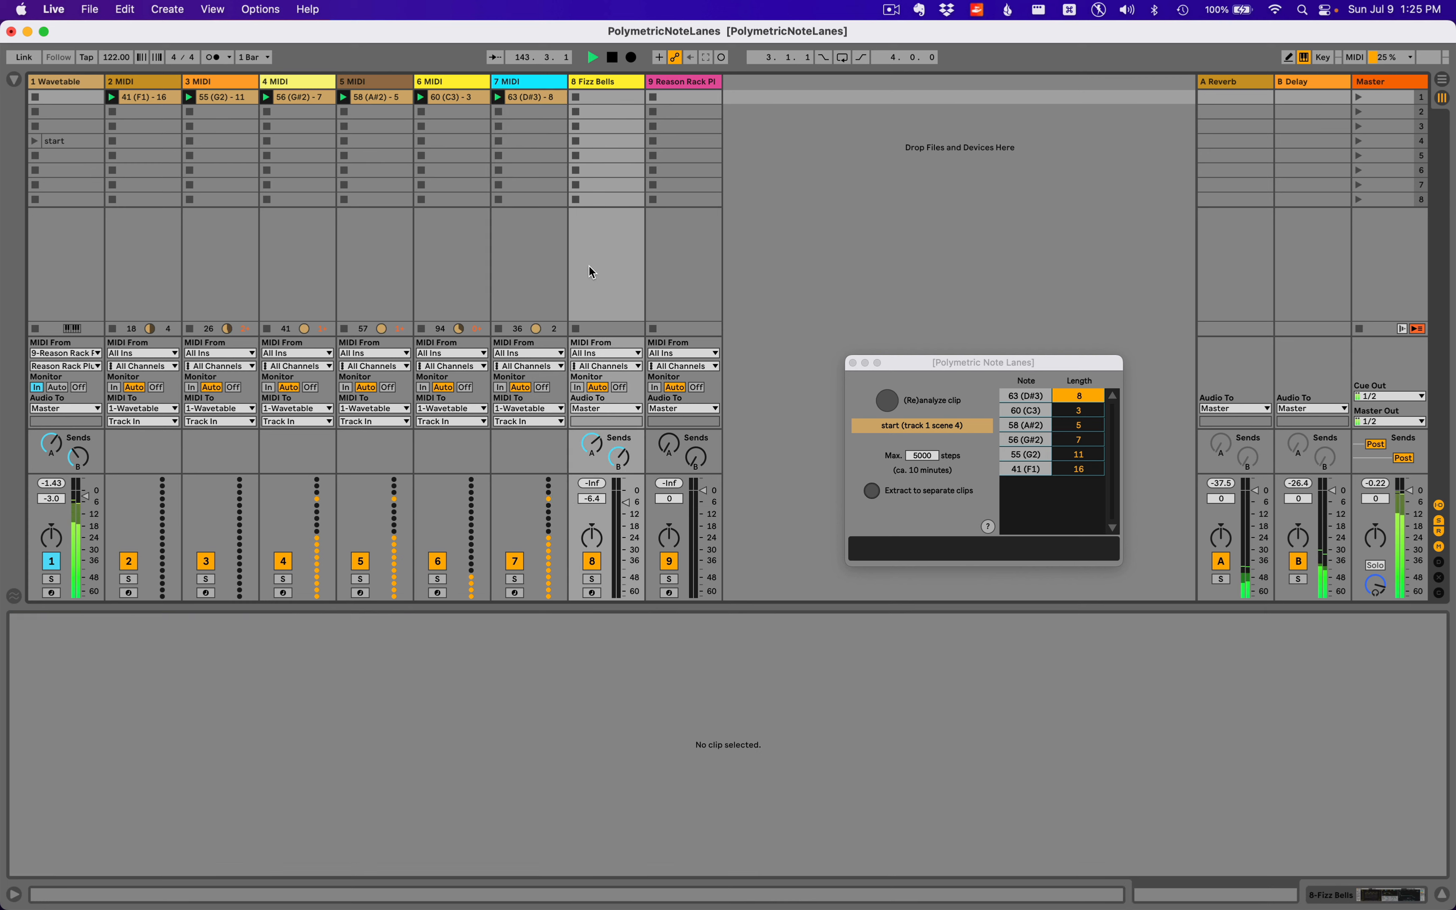
pyautogui.click(529, 409)
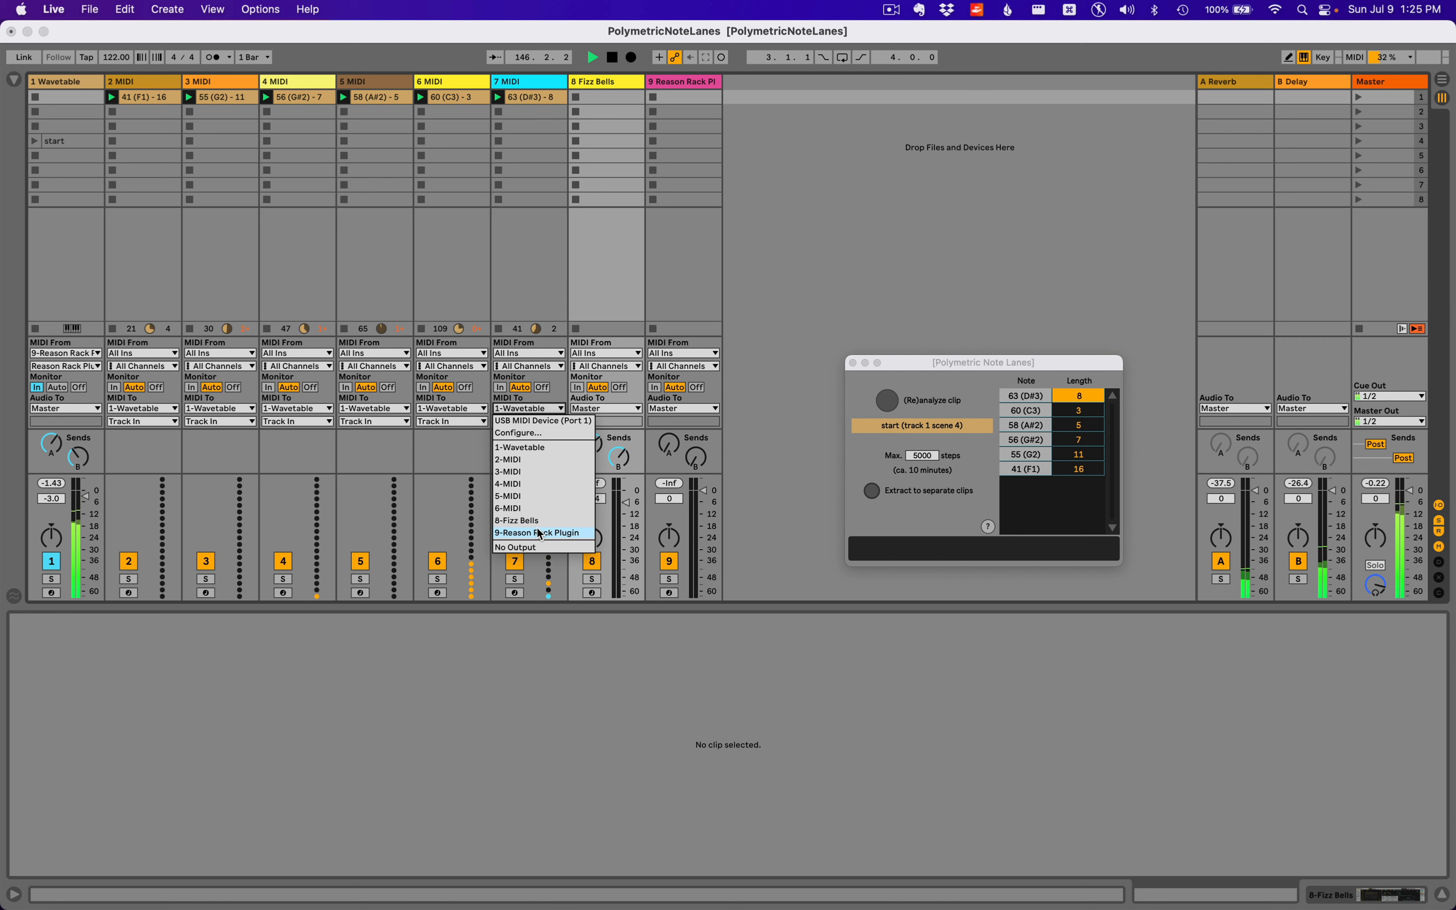
pyautogui.click(527, 522)
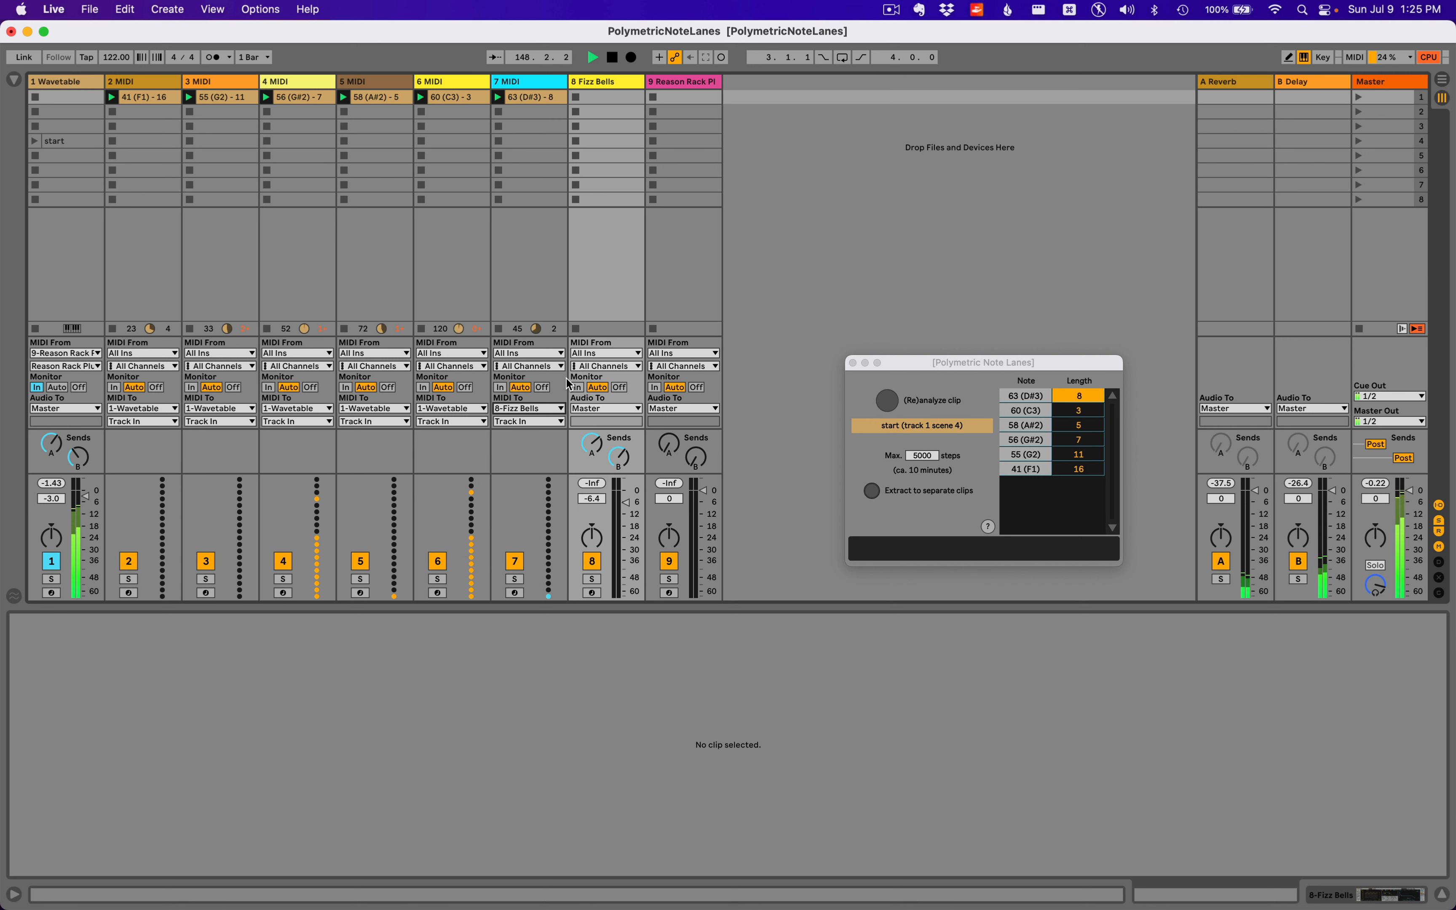
pyautogui.click(578, 387)
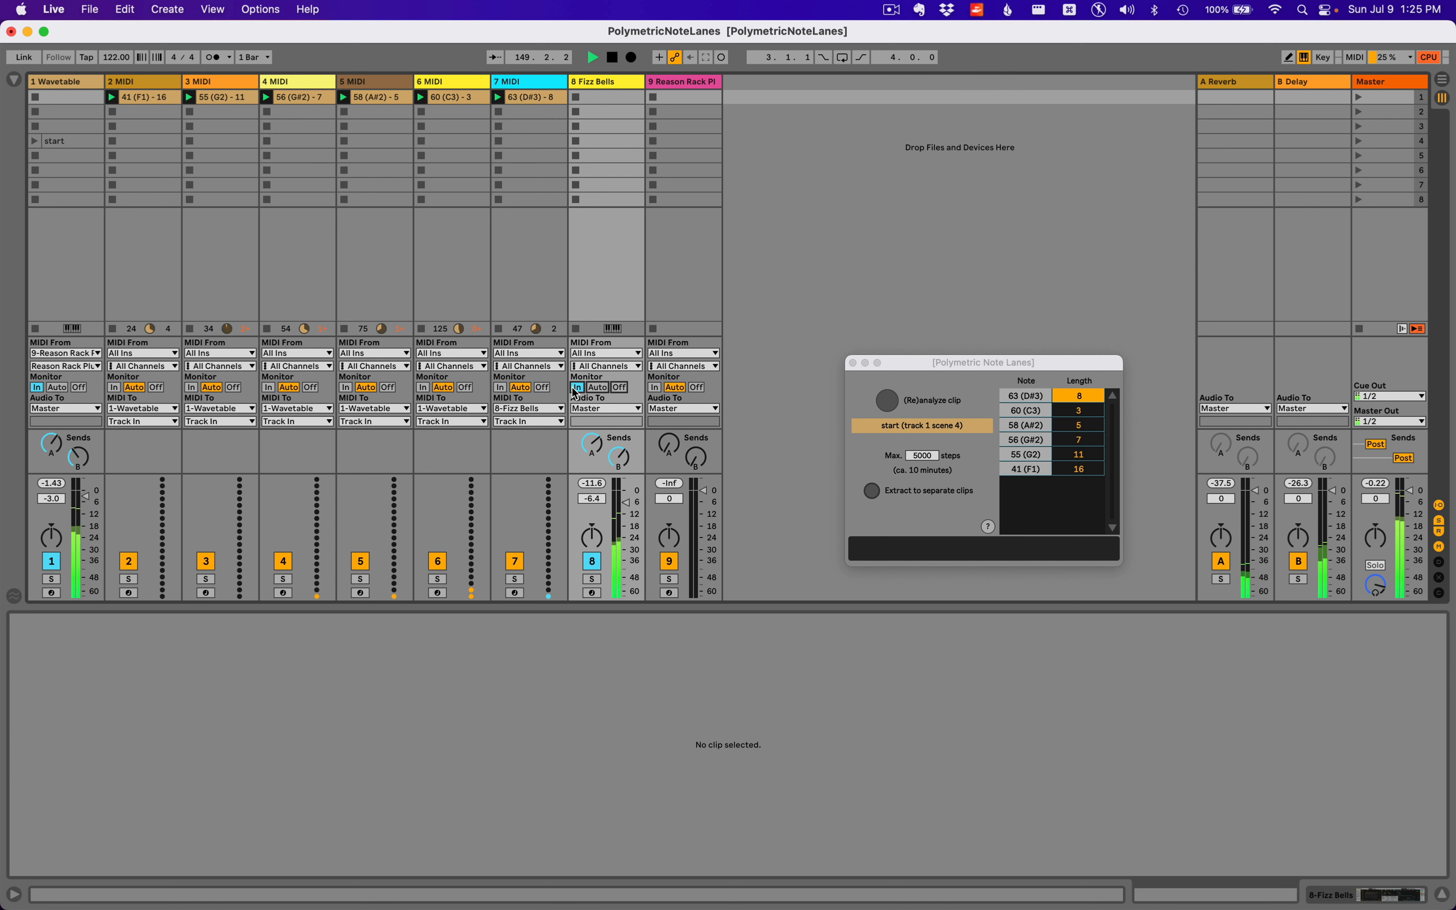
# Step: Route the MIDI output of the 6 MIDI track to 8-Fizz Bells
pyautogui.click(473, 409)
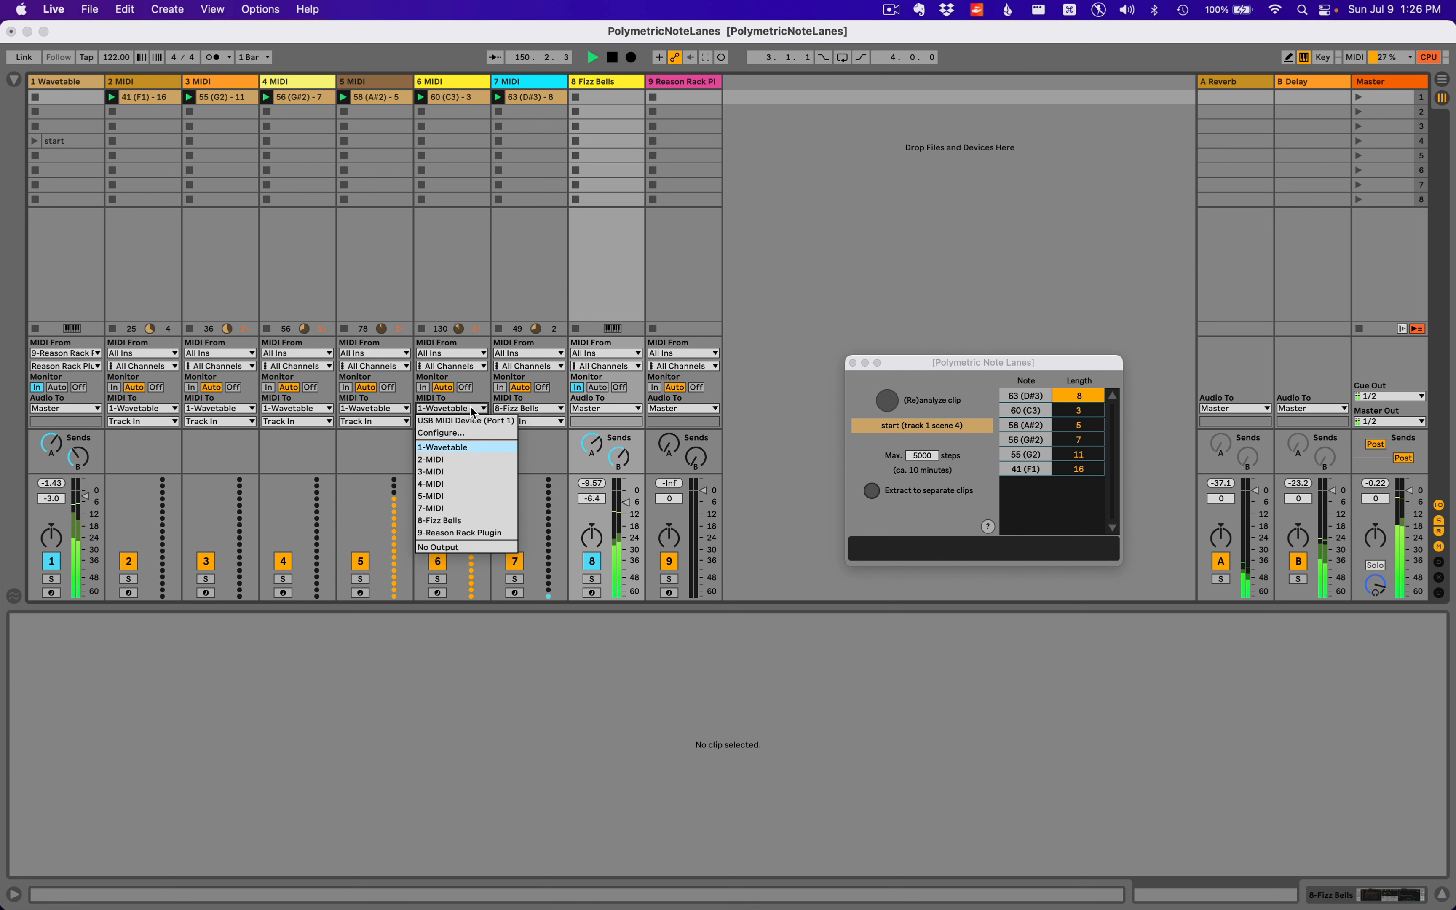
pyautogui.click(501, 522)
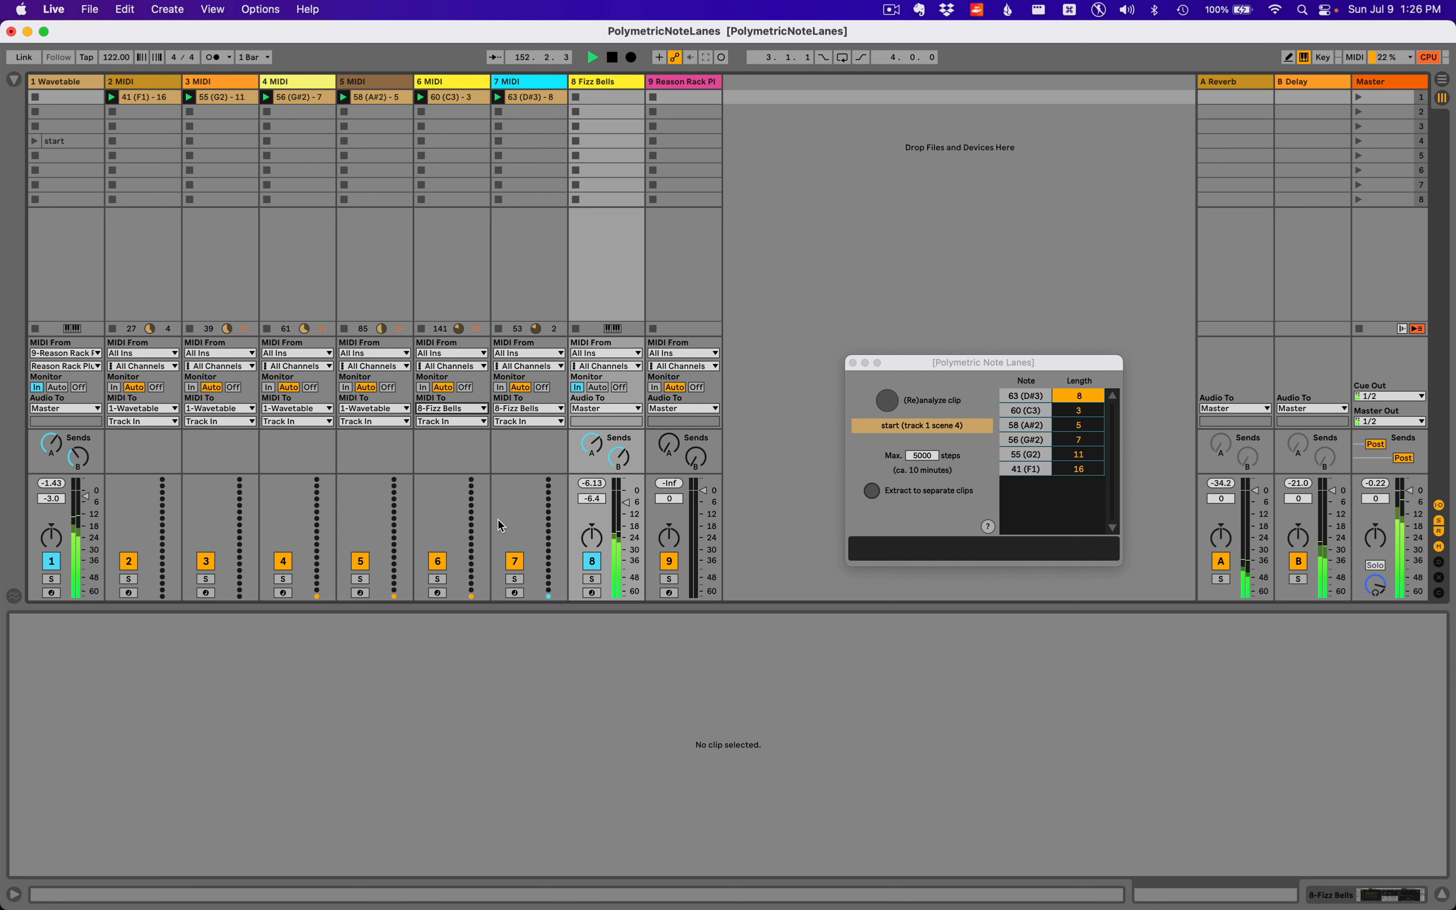
# Step: Show all pitches in the 63 (D#3) - 8 clip and raise its D#3 note at 1.1.3 by two semitones
pyautogui.click(539, 98)
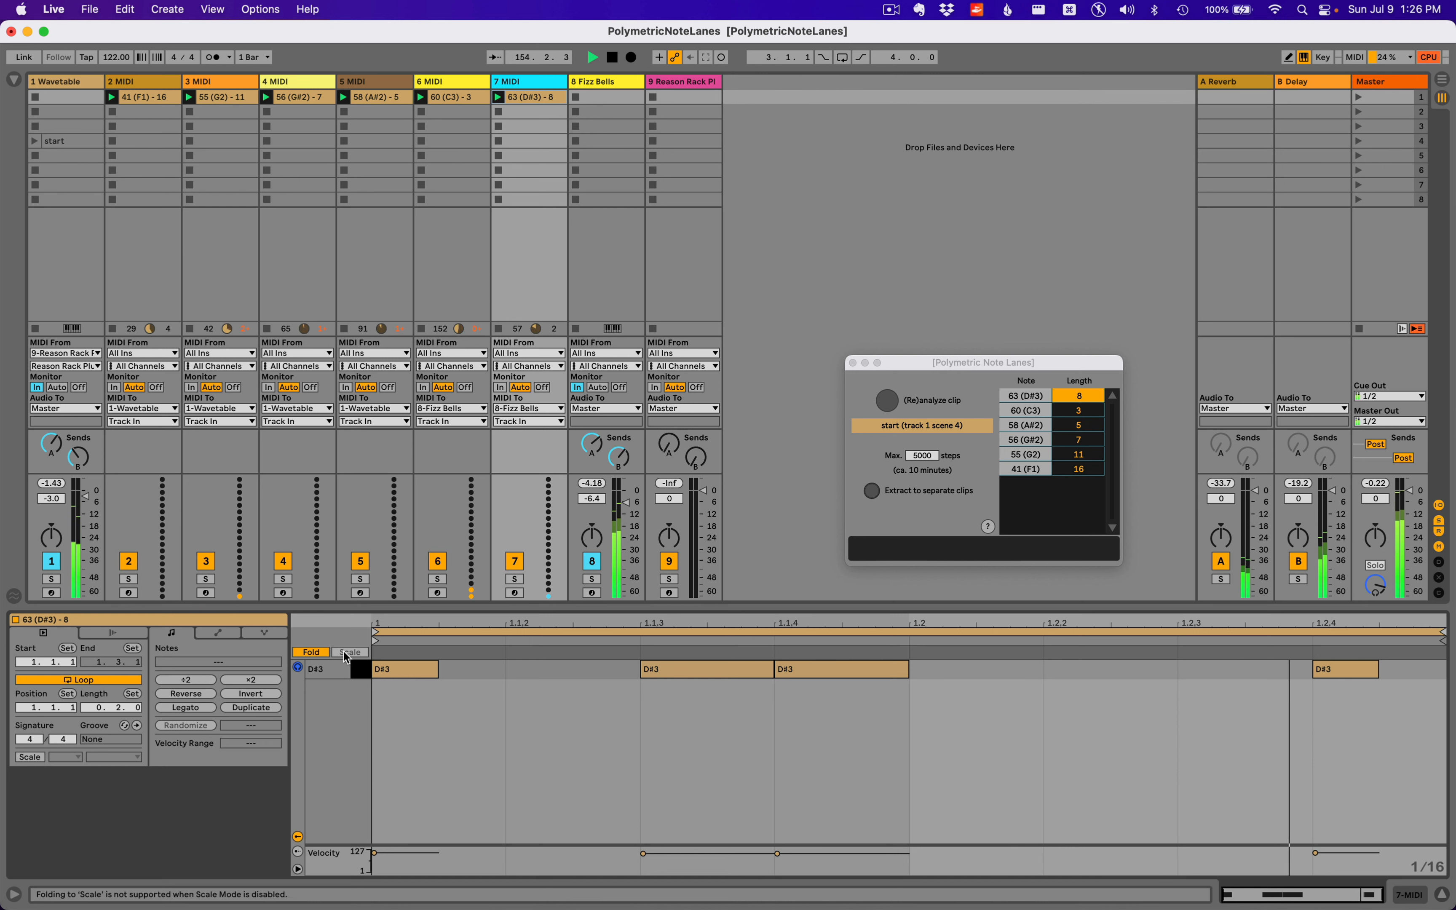
pyautogui.click(311, 652)
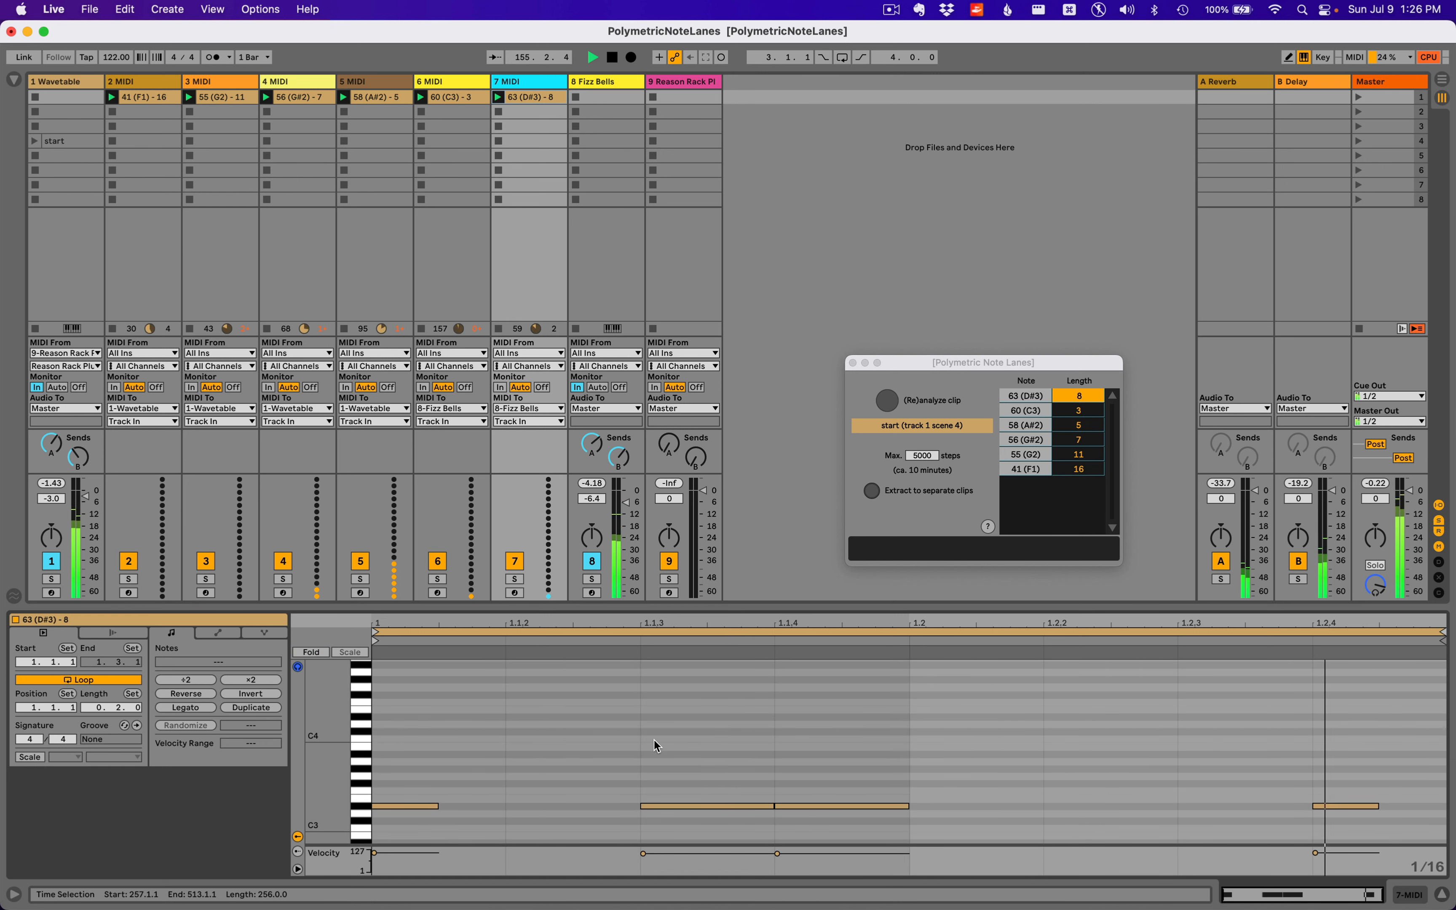
pyautogui.moveTo(653, 740); pyautogui.dragTo(767, 884)
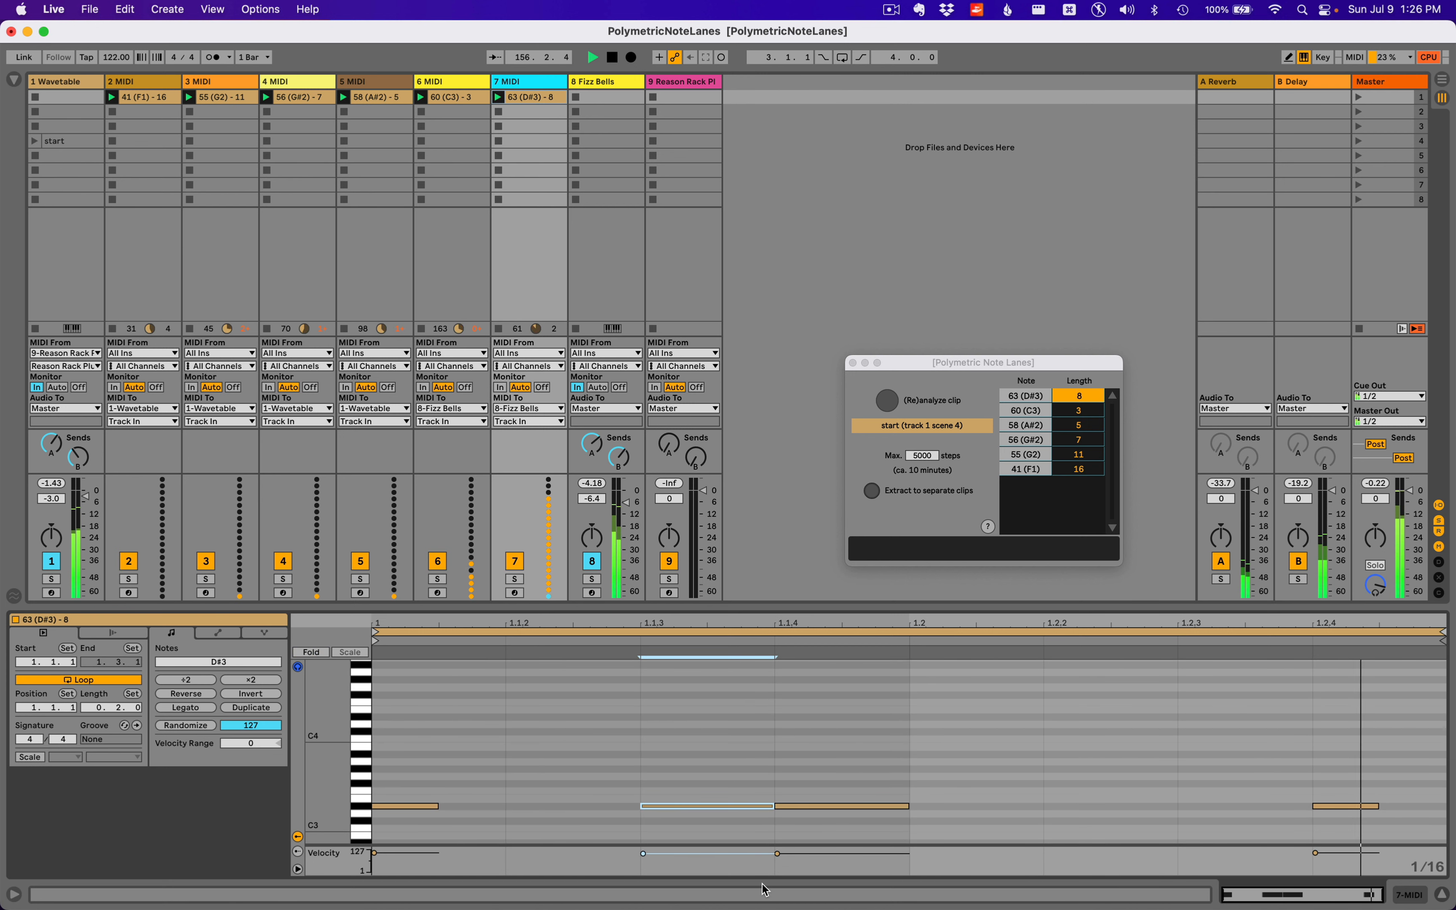
pyautogui.press('Up')
pyautogui.press('Up')
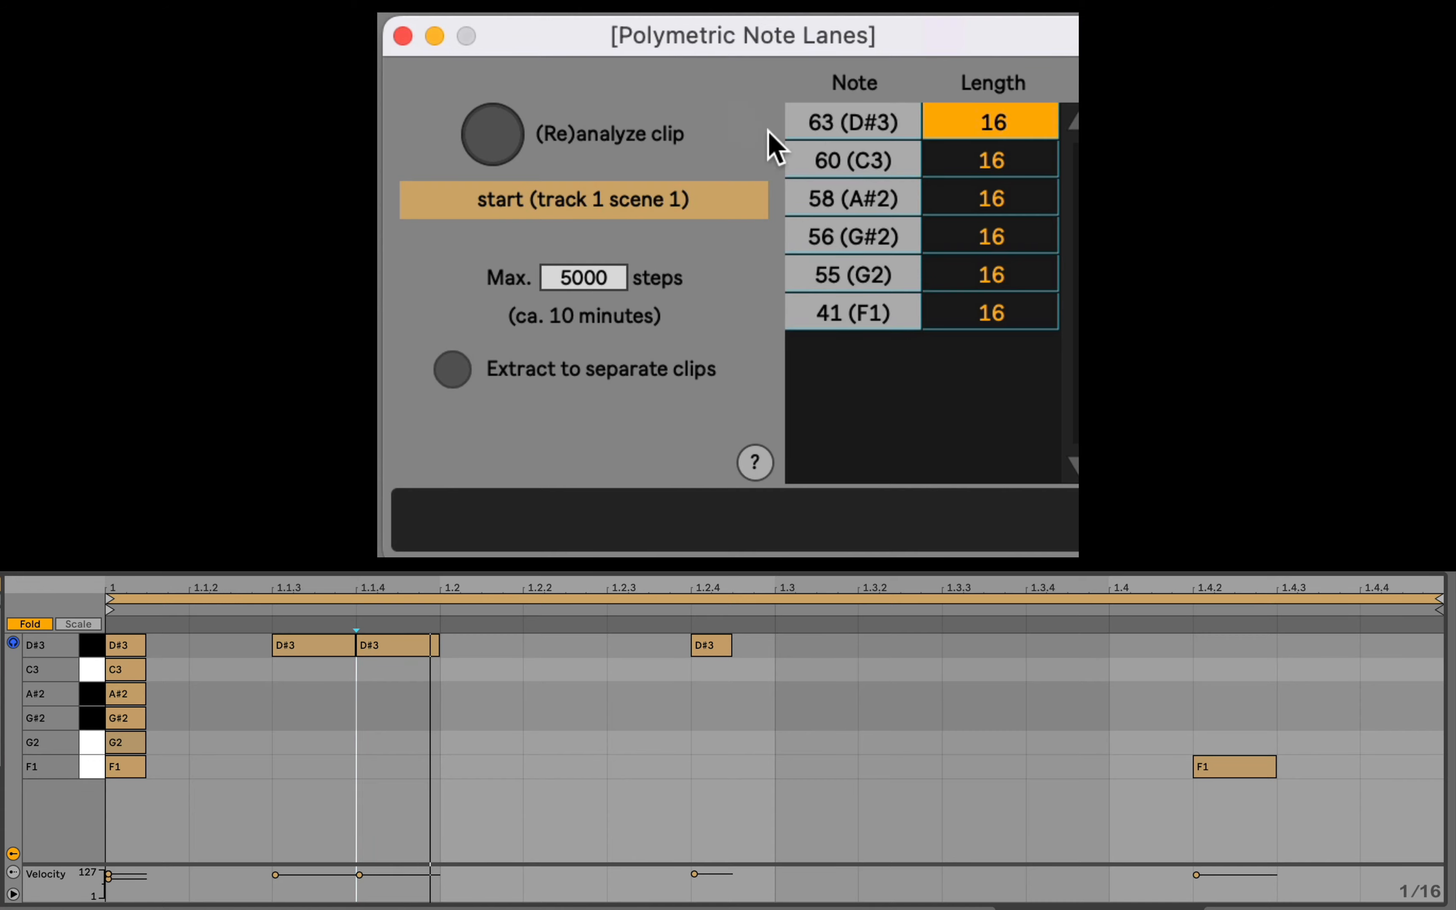
# Step: Set the C3 lane's length to 3 for the start clip on track 1, scene 1
pyautogui.click(373, 776)
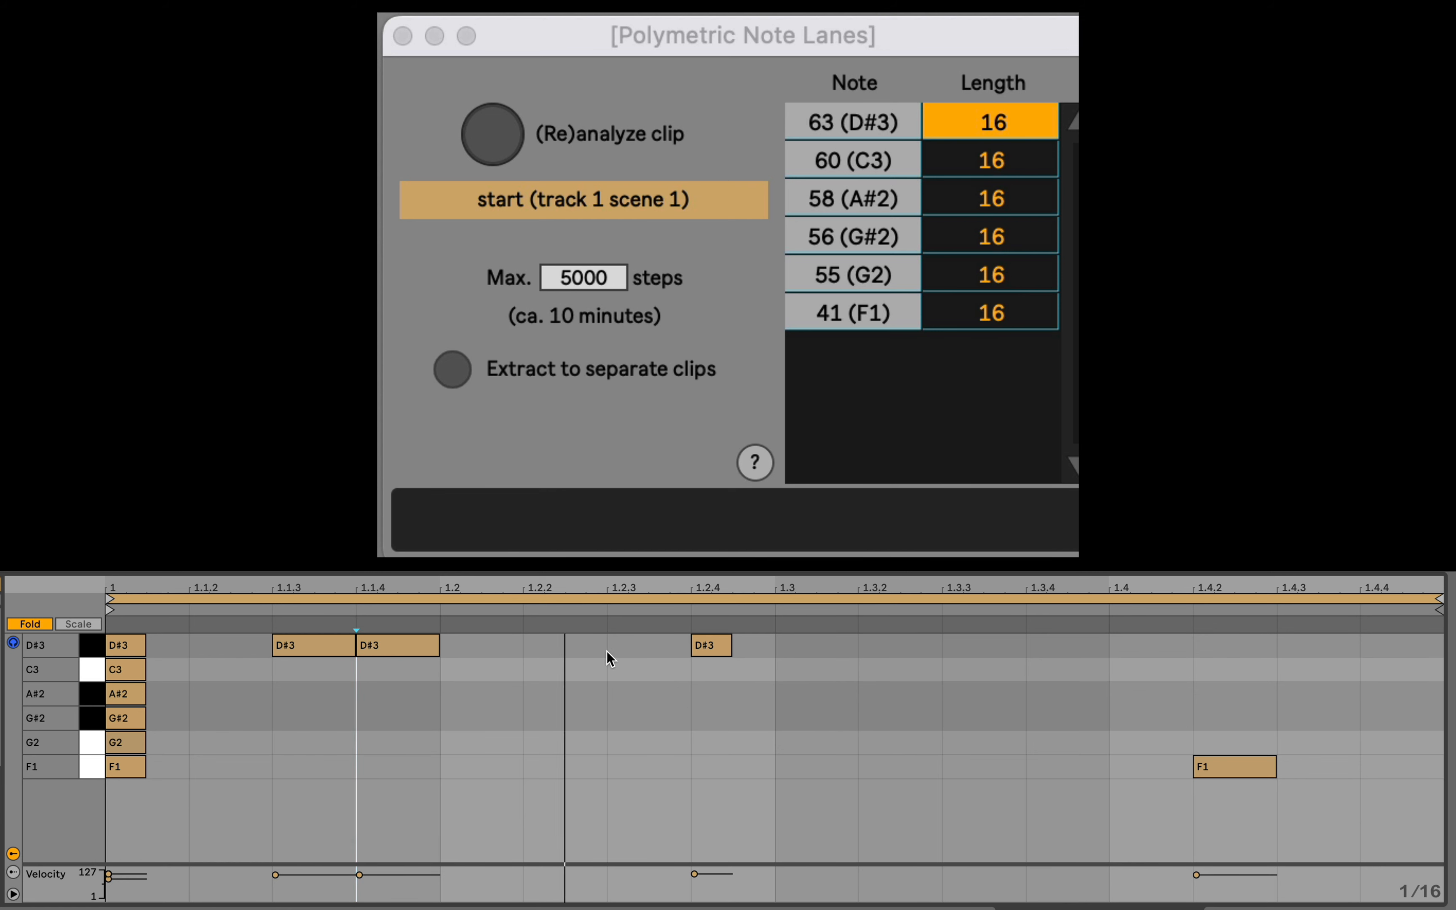
pyautogui.click(1013, 159)
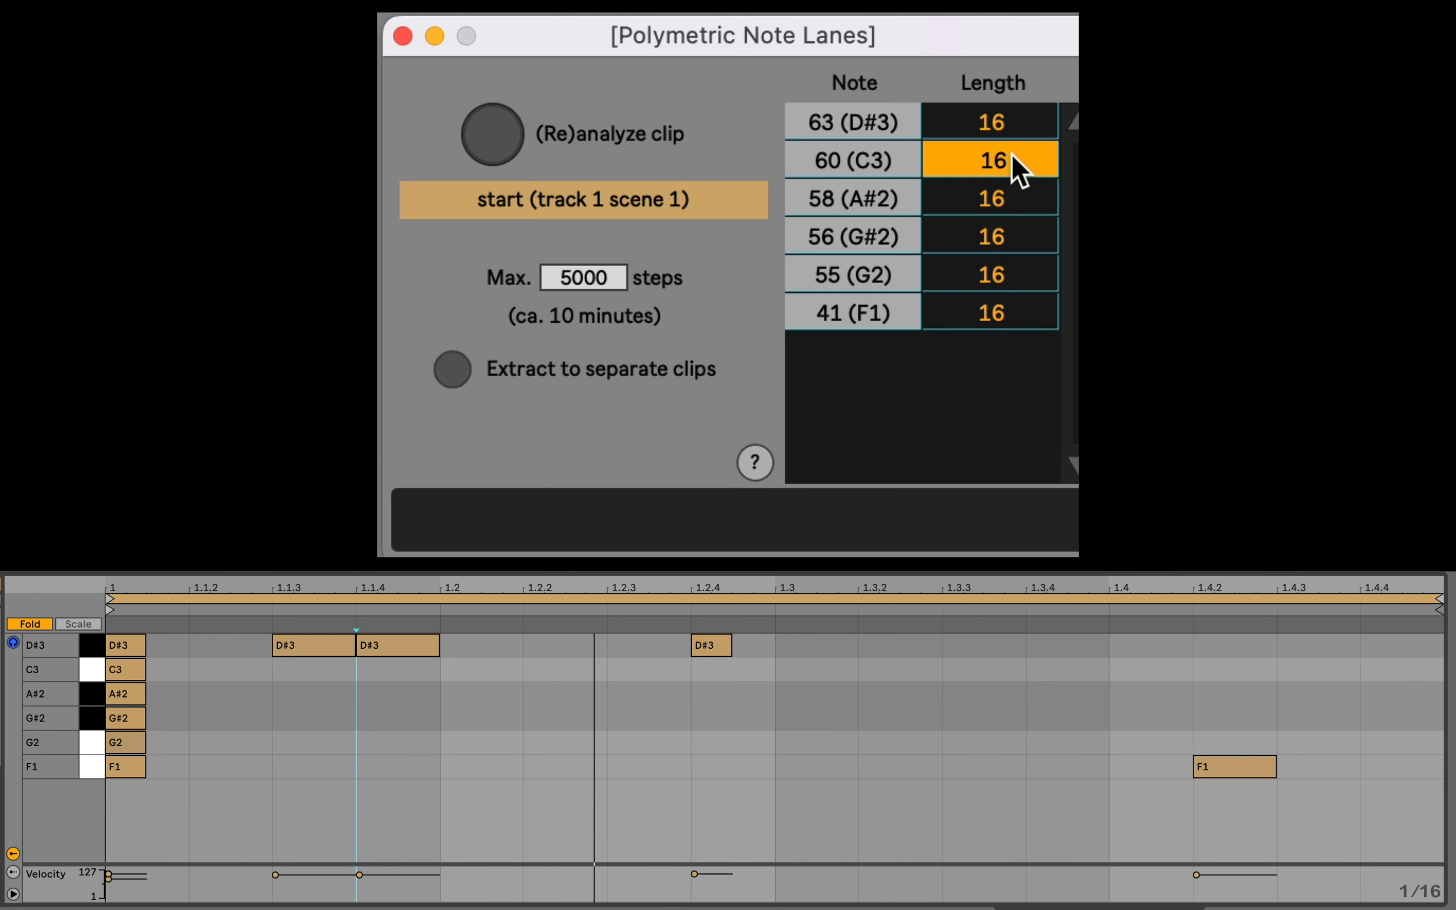
pyautogui.doubleClick(1012, 157)
pyautogui.press('BackSpace')
pyautogui.press('BackSpace')
pyautogui.write('3')
pyautogui.press('Return')
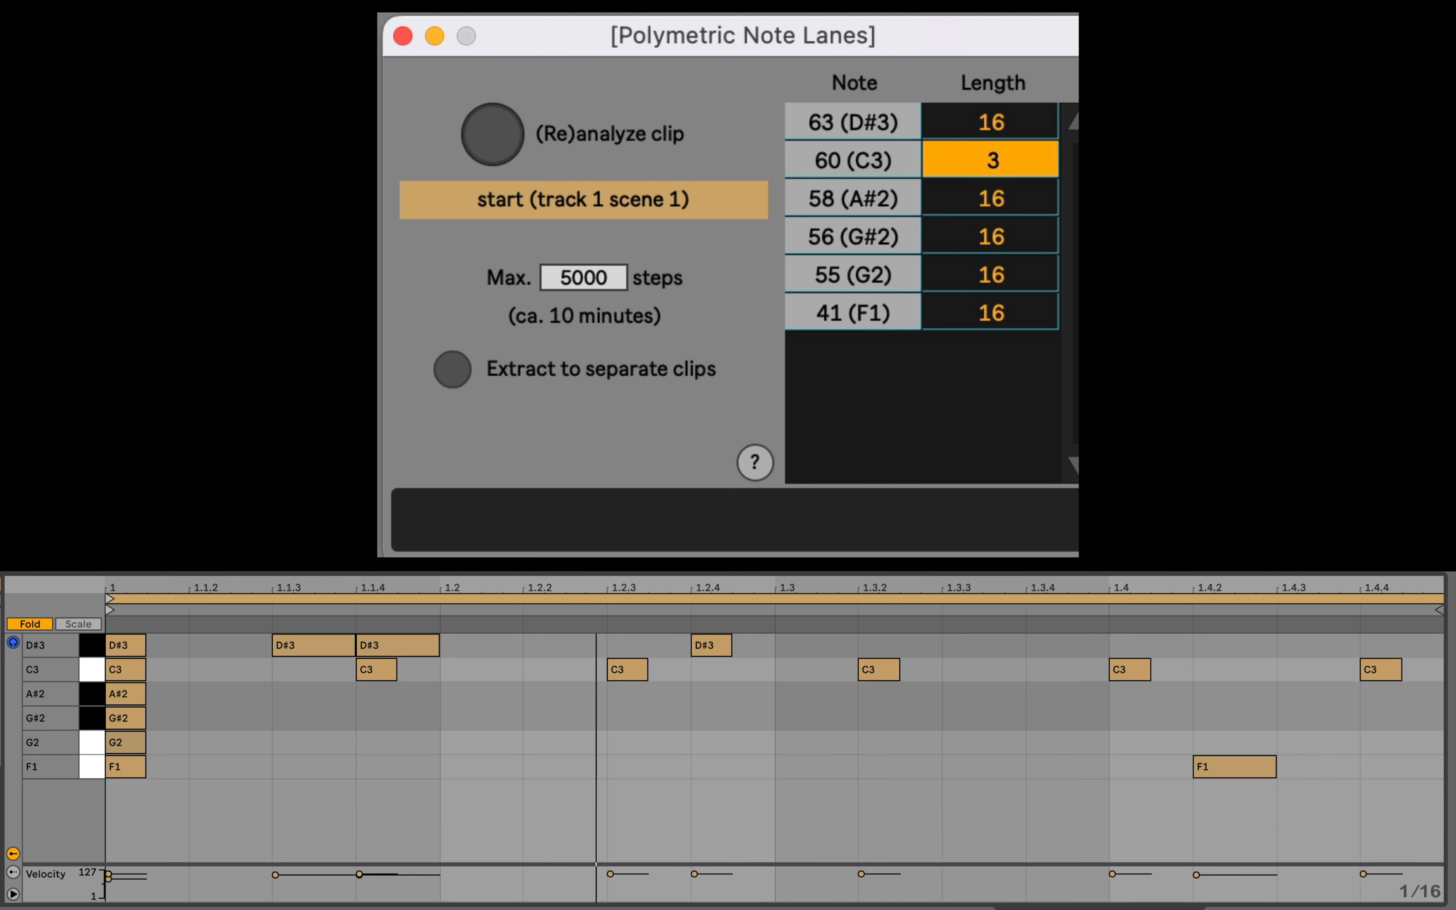
# Step: Set the A#2 lane's length to 5
pyautogui.click(1045, 196)
pyautogui.doubleClick(1043, 191)
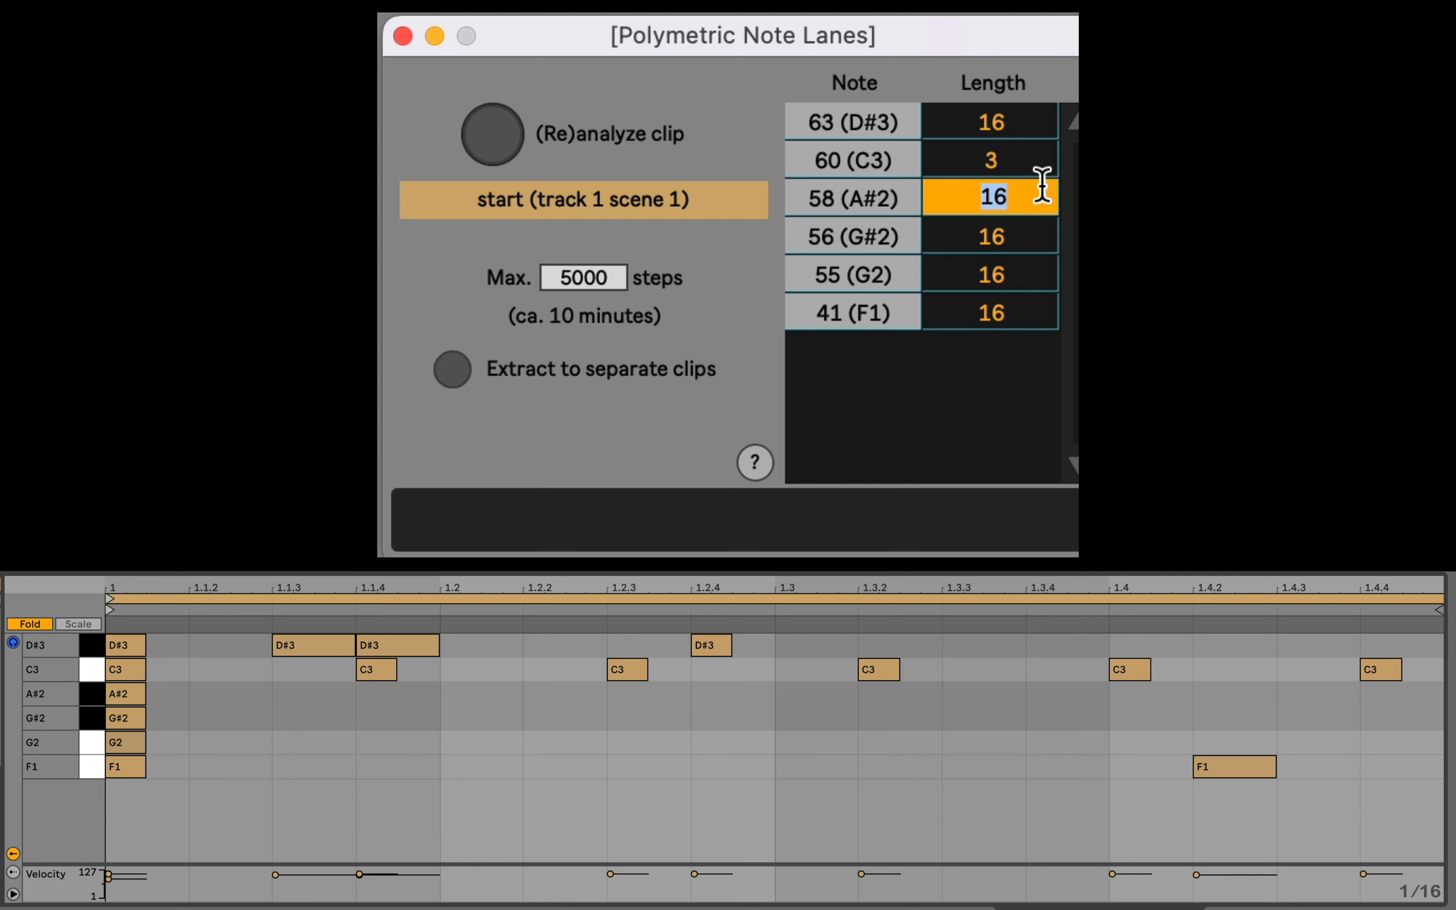
pyautogui.write('5')
pyautogui.press('Return')
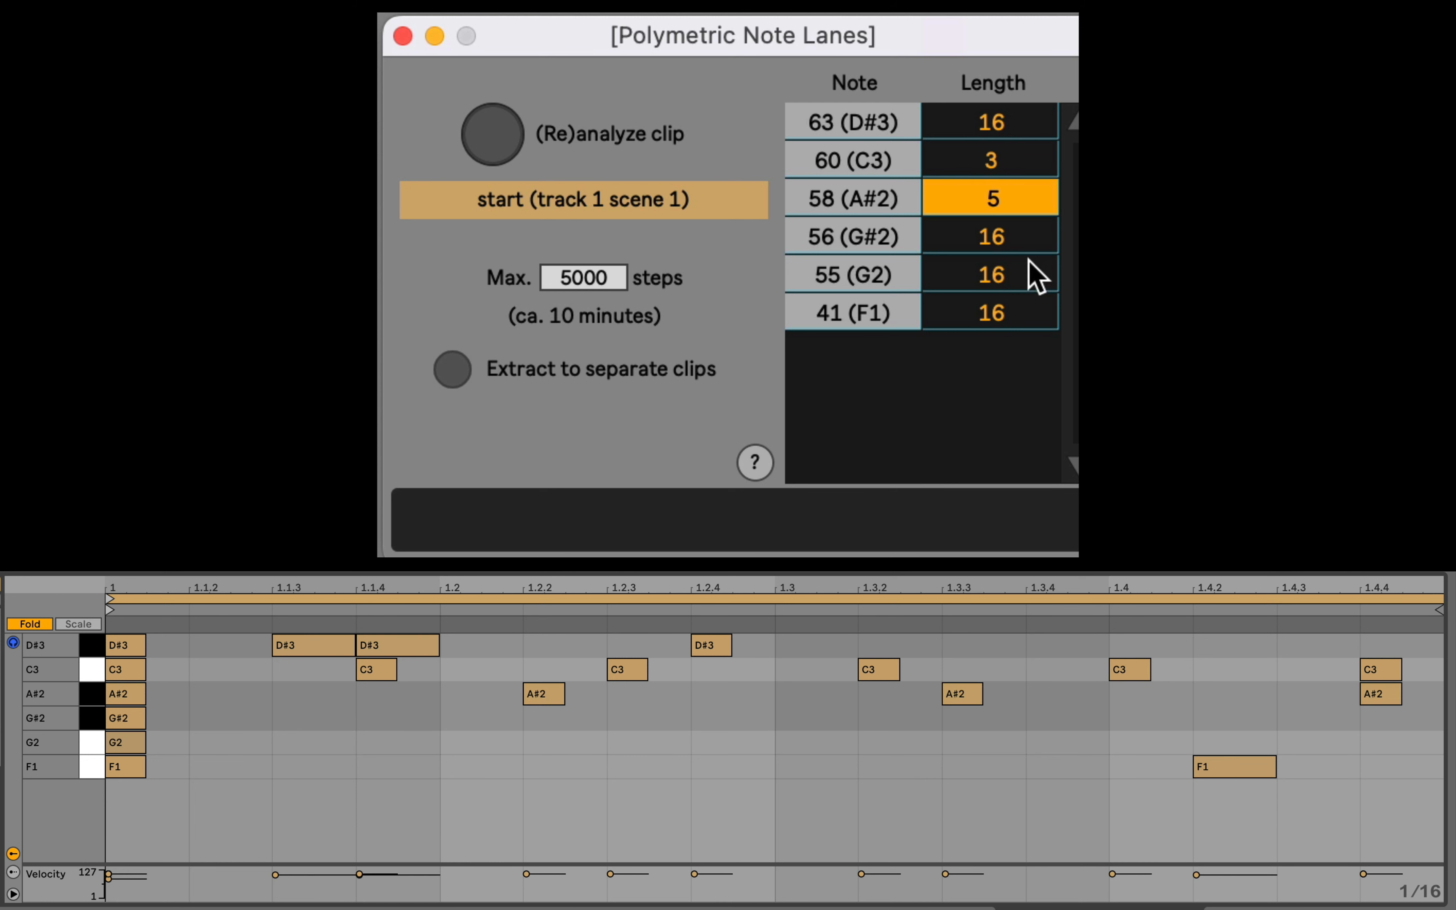
# Step: Shift two repeated C3 notes in bar 2 along the timeline and reapply the C3 lane length of 3
pyautogui.moveTo(488, 591); pyautogui.dragTo(489, 529)
pyautogui.moveTo(241, 589); pyautogui.dragTo(197, 588)
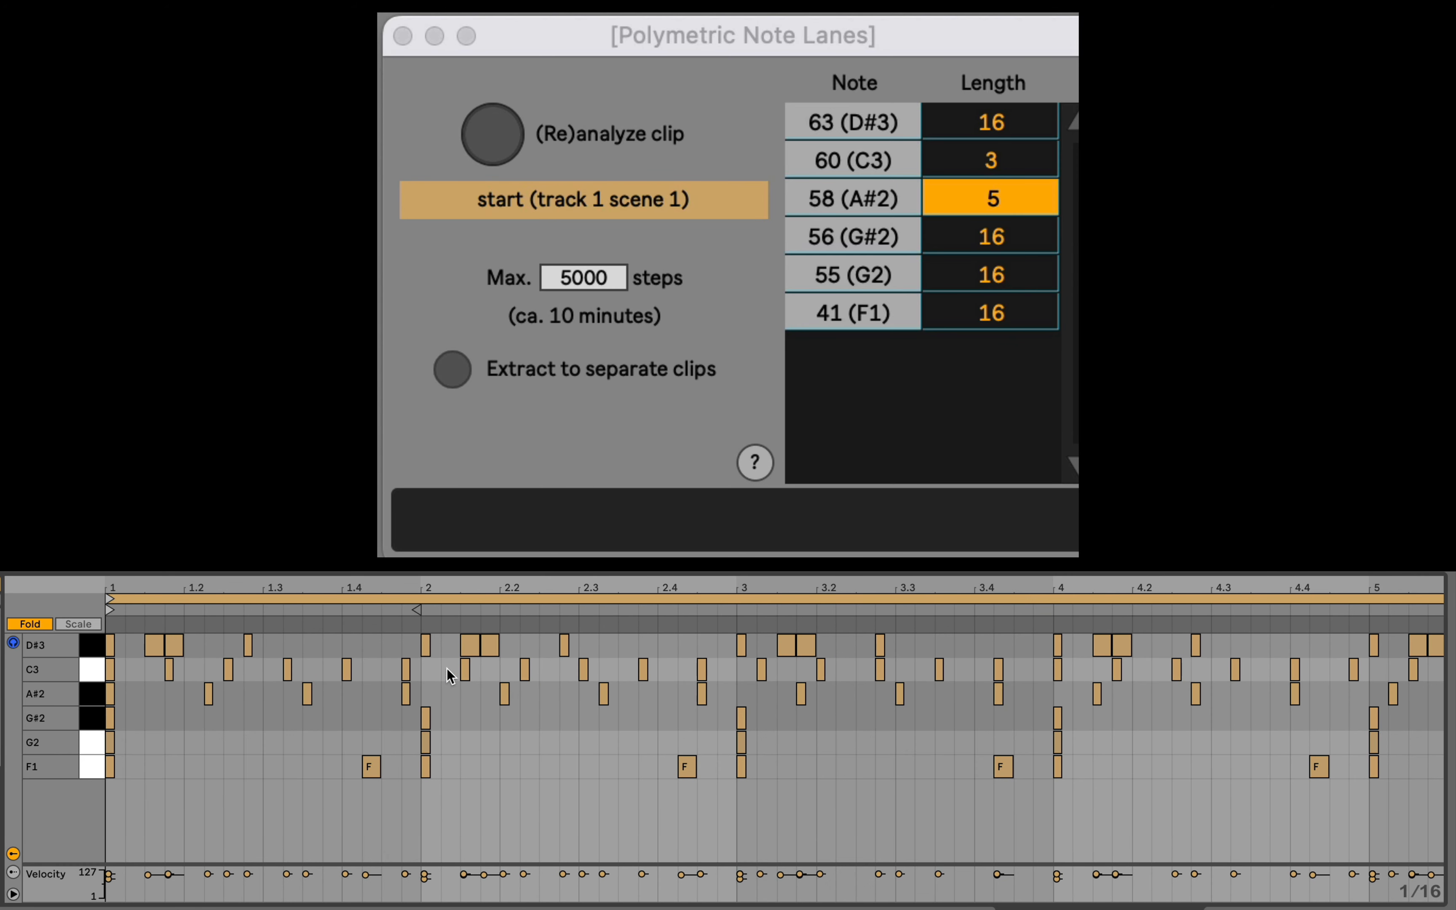
pyautogui.moveTo(447, 668); pyautogui.dragTo(547, 673)
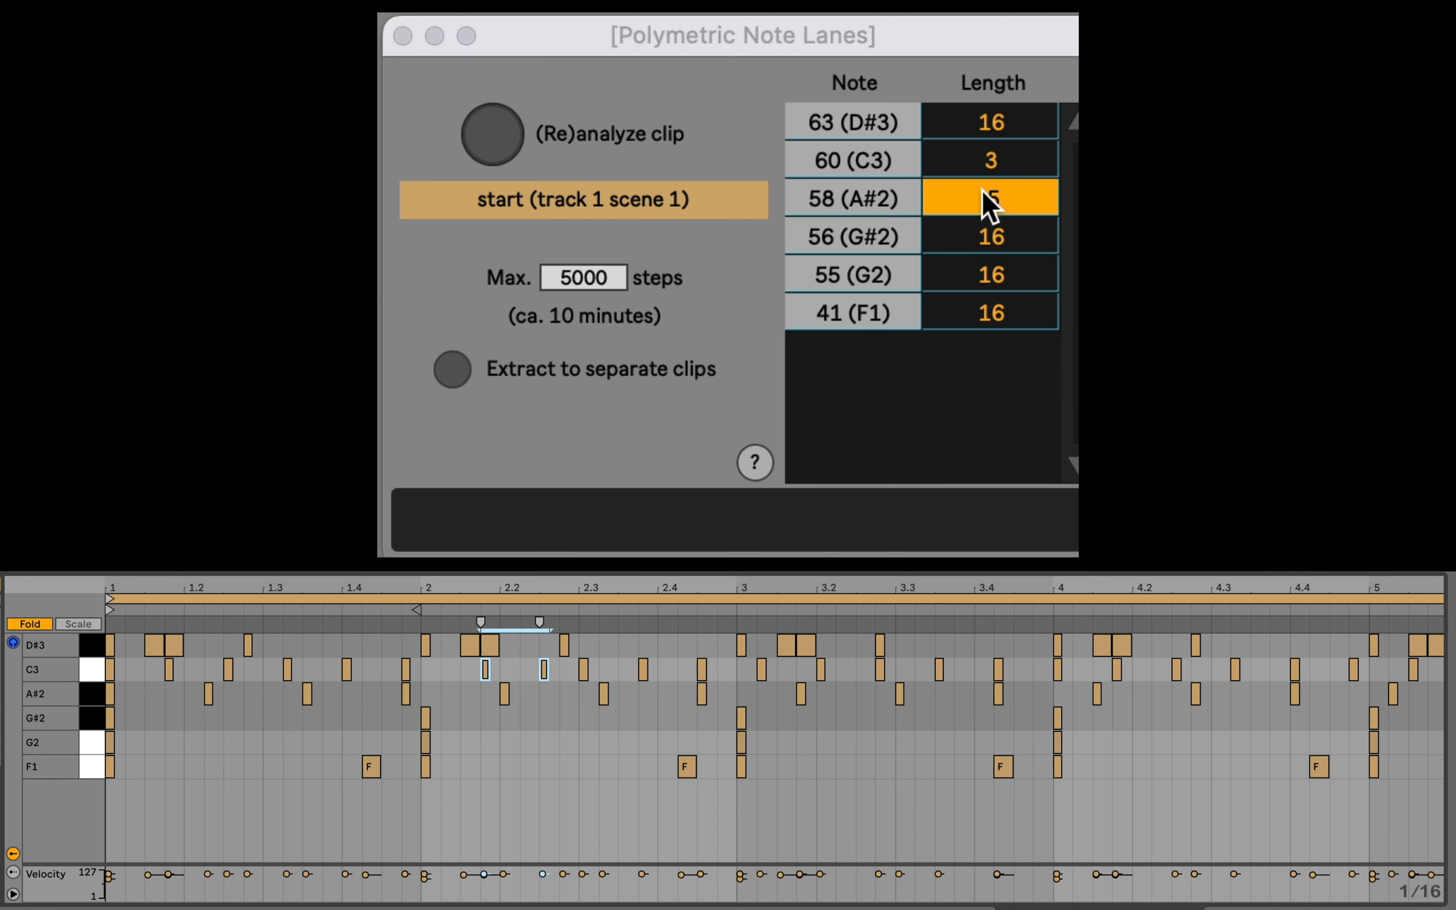
pyautogui.doubleClick(1010, 161)
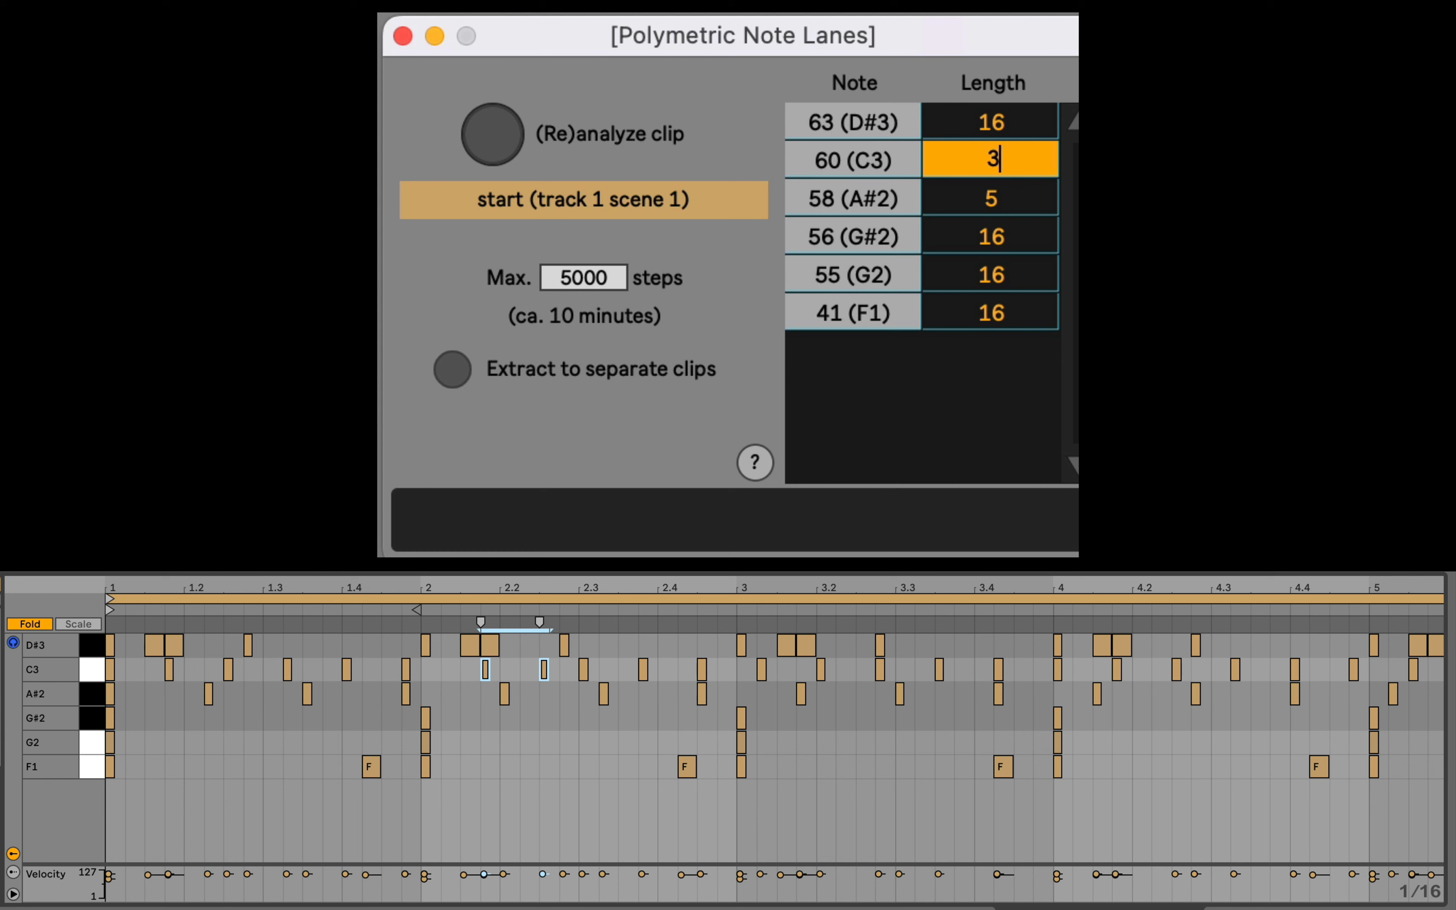
pyautogui.press('Return')
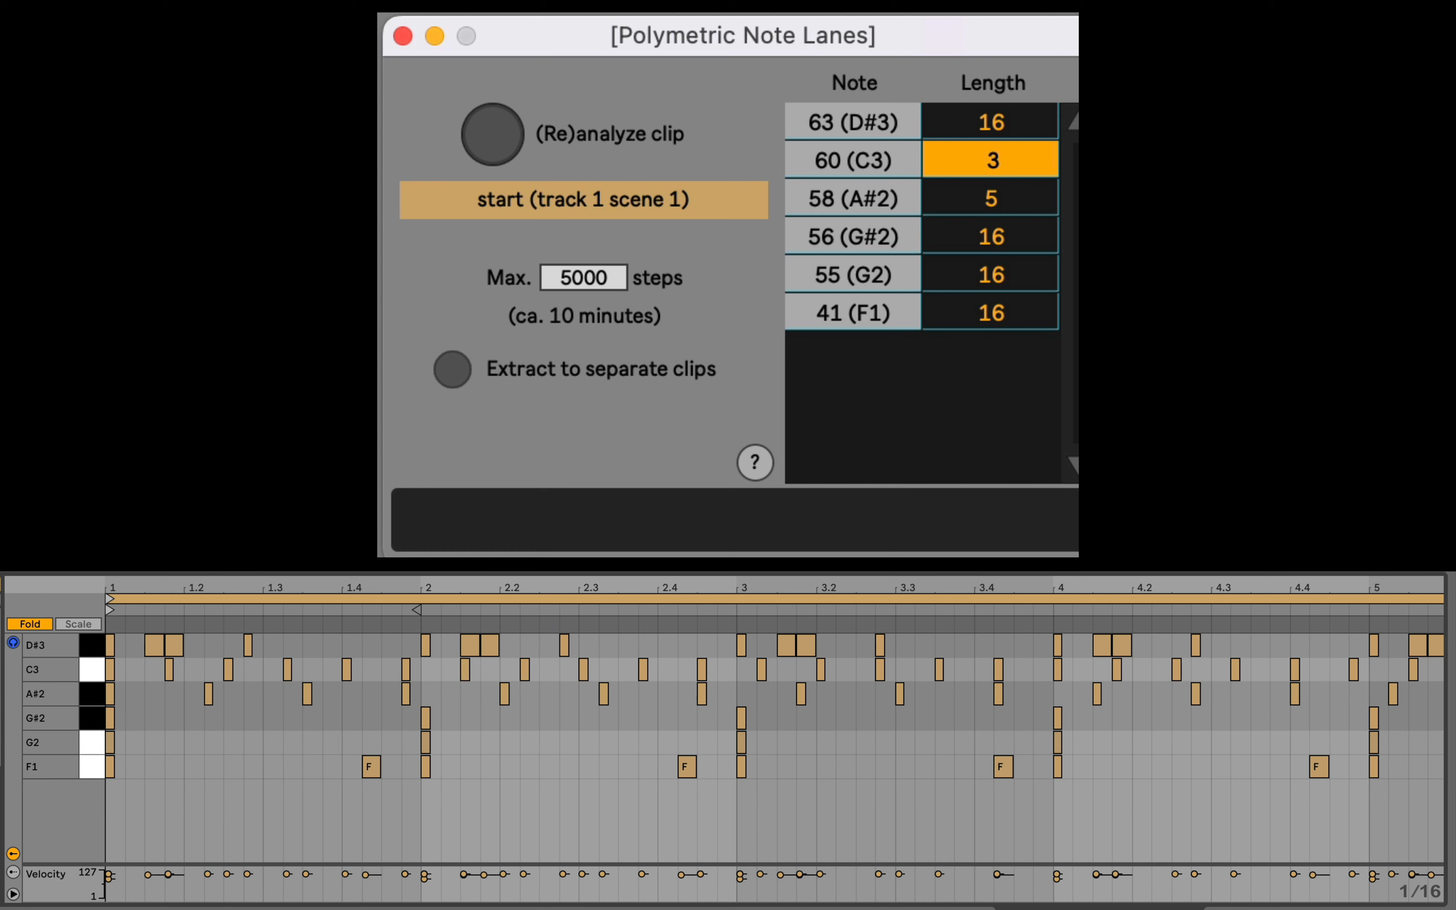
# Step: Start playback and delete the repeated C3 notes from 1.1.4 through bar 5, keeping the first C3 note
pyautogui.click(120, 577)
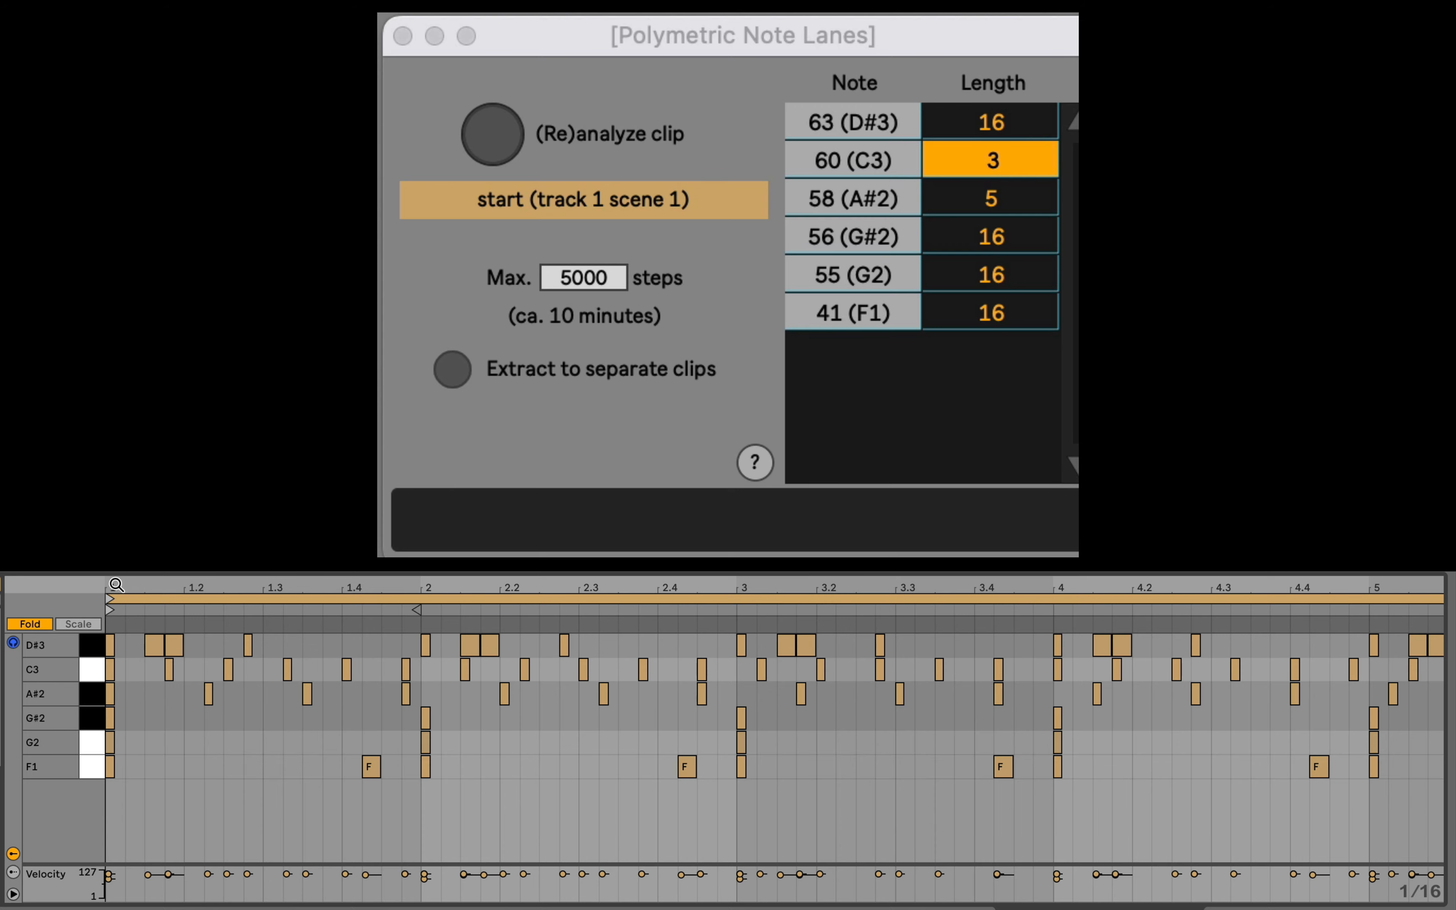
pyautogui.moveTo(117, 585); pyautogui.dragTo(117, 694)
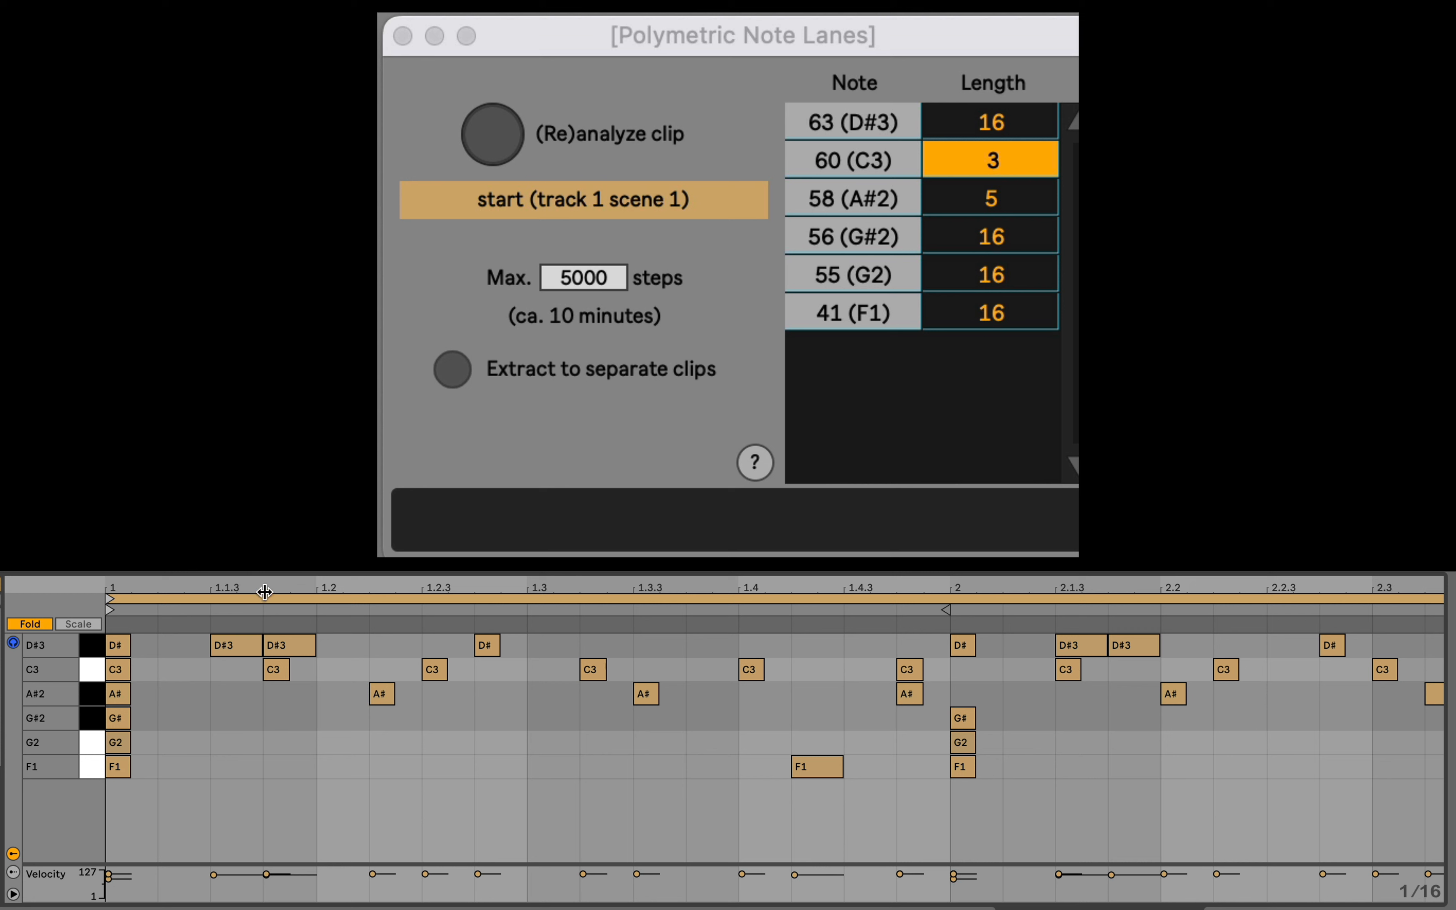
pyautogui.moveTo(264, 590); pyautogui.dragTo(264, 551)
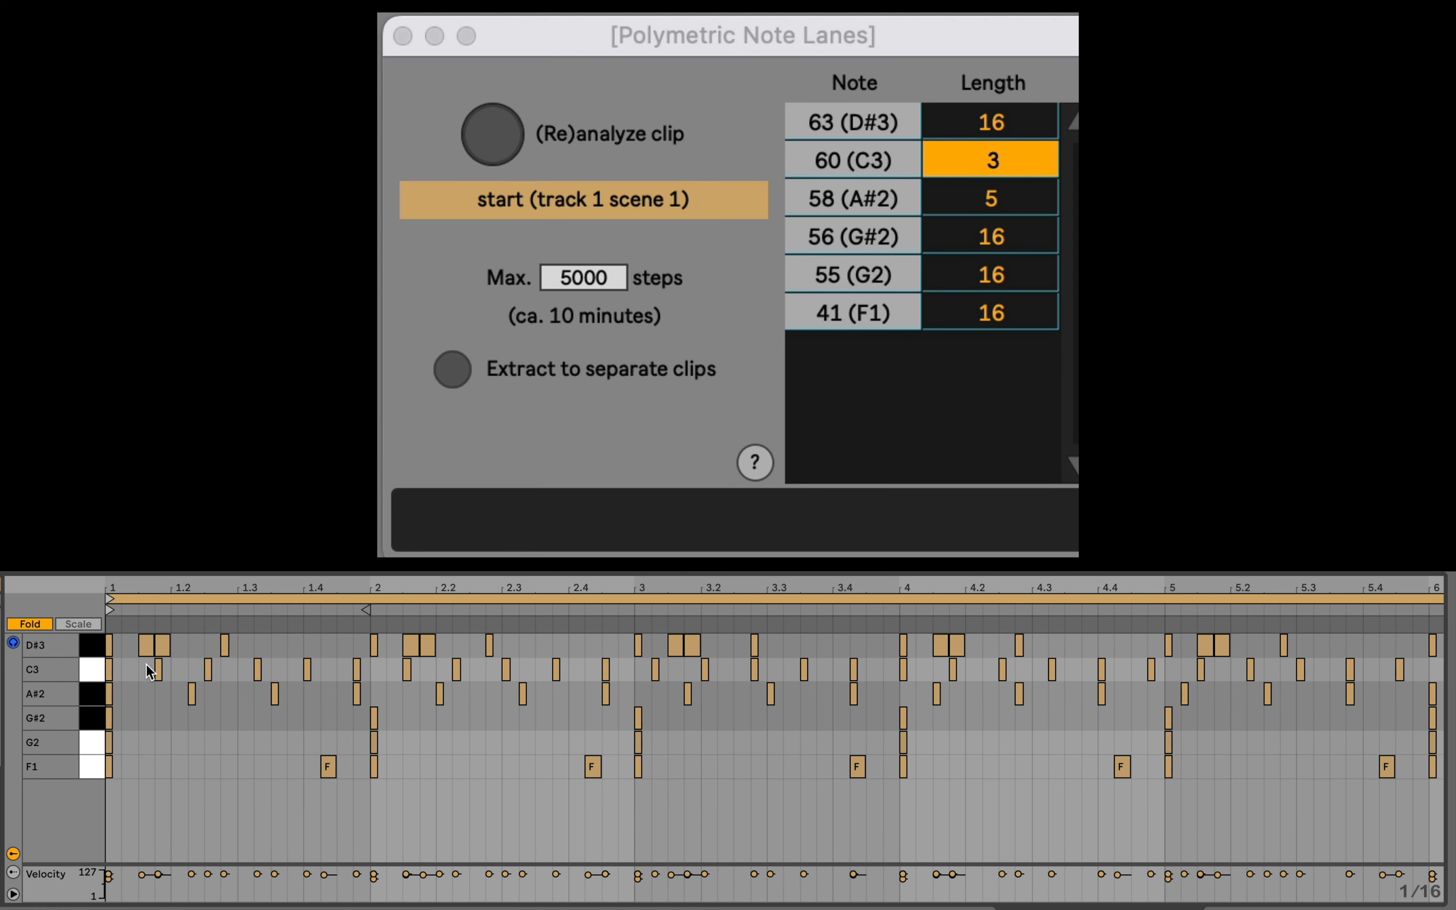
pyautogui.press('space')
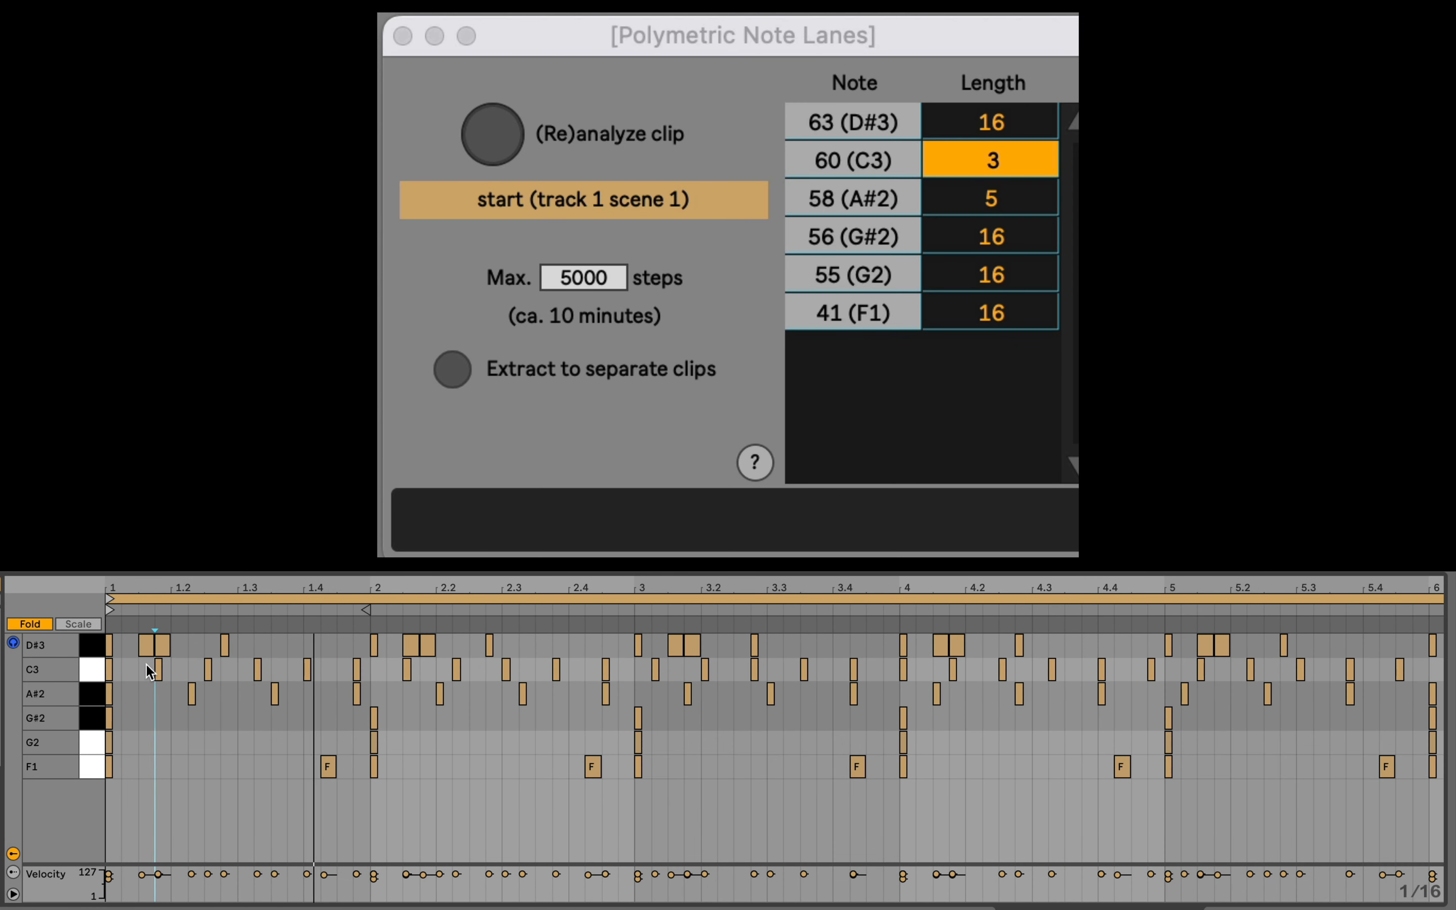
pyautogui.click(158, 668)
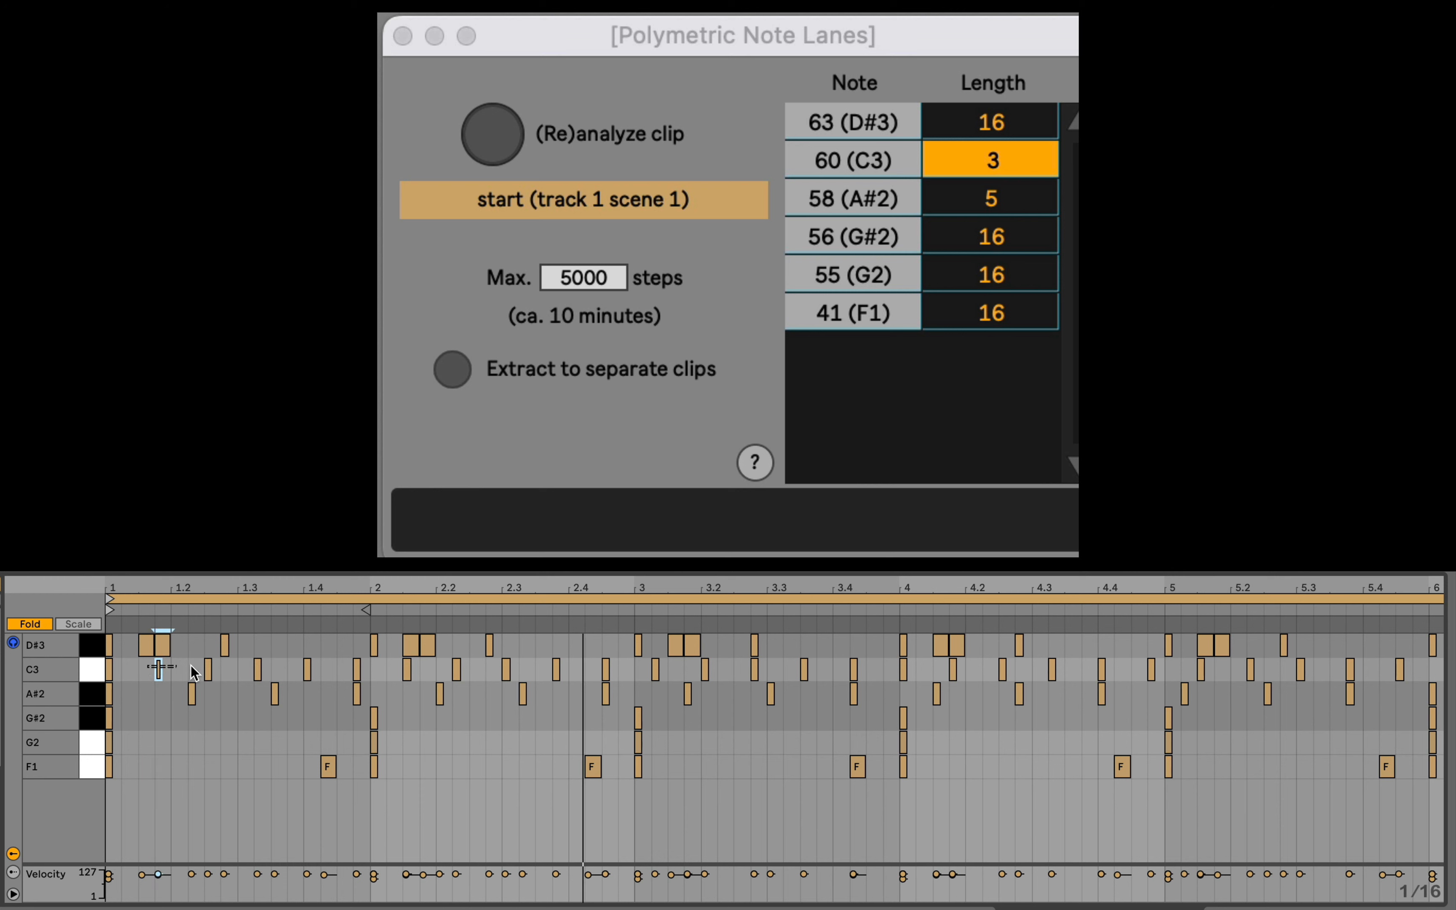
pyautogui.moveTo(191, 666); pyautogui.dragTo(1403, 670)
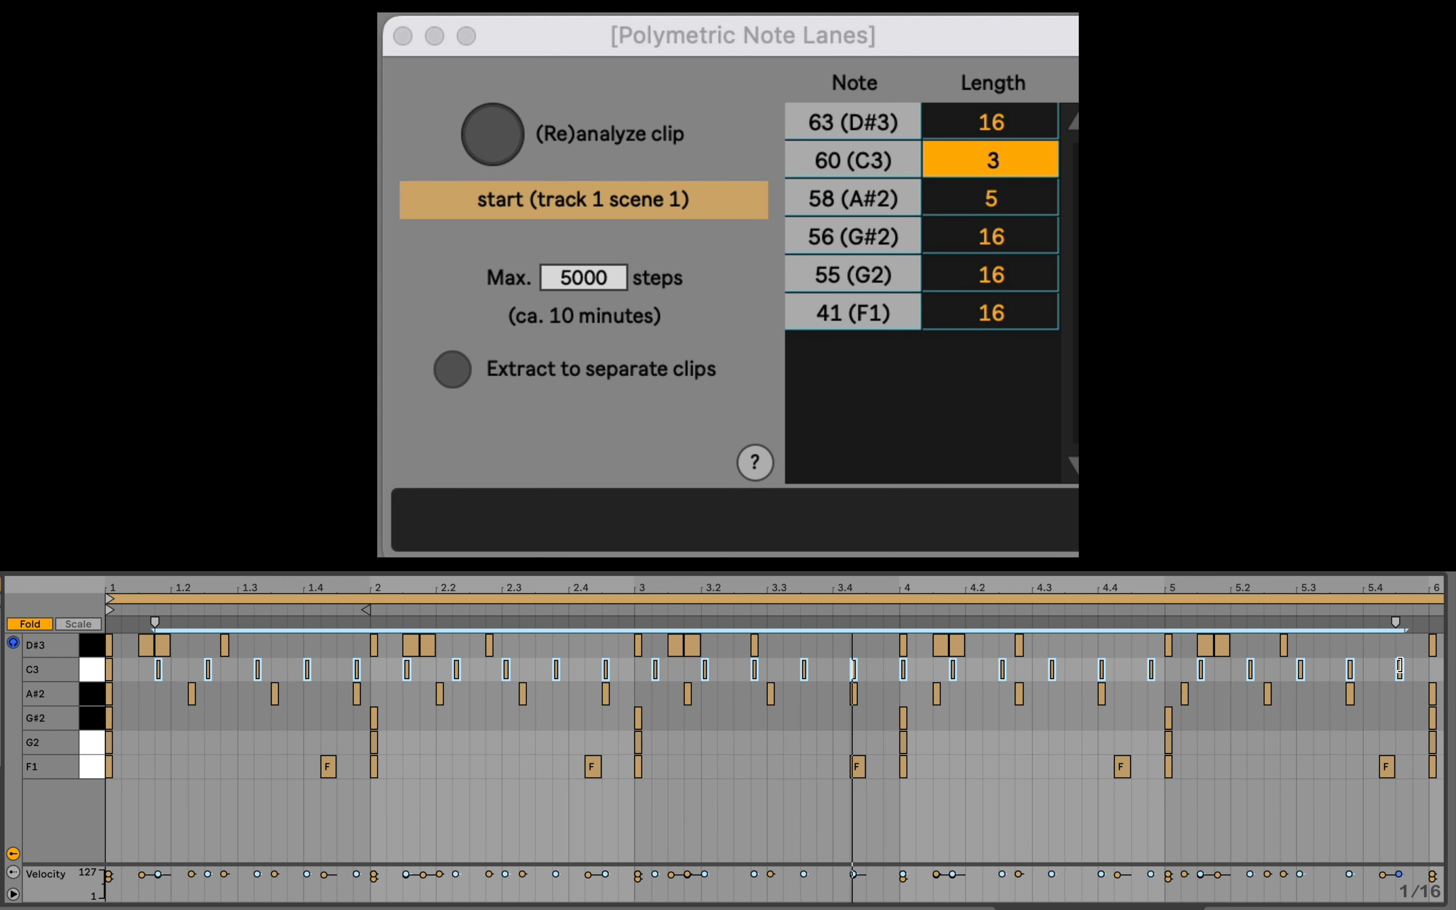
pyautogui.press('Delete')
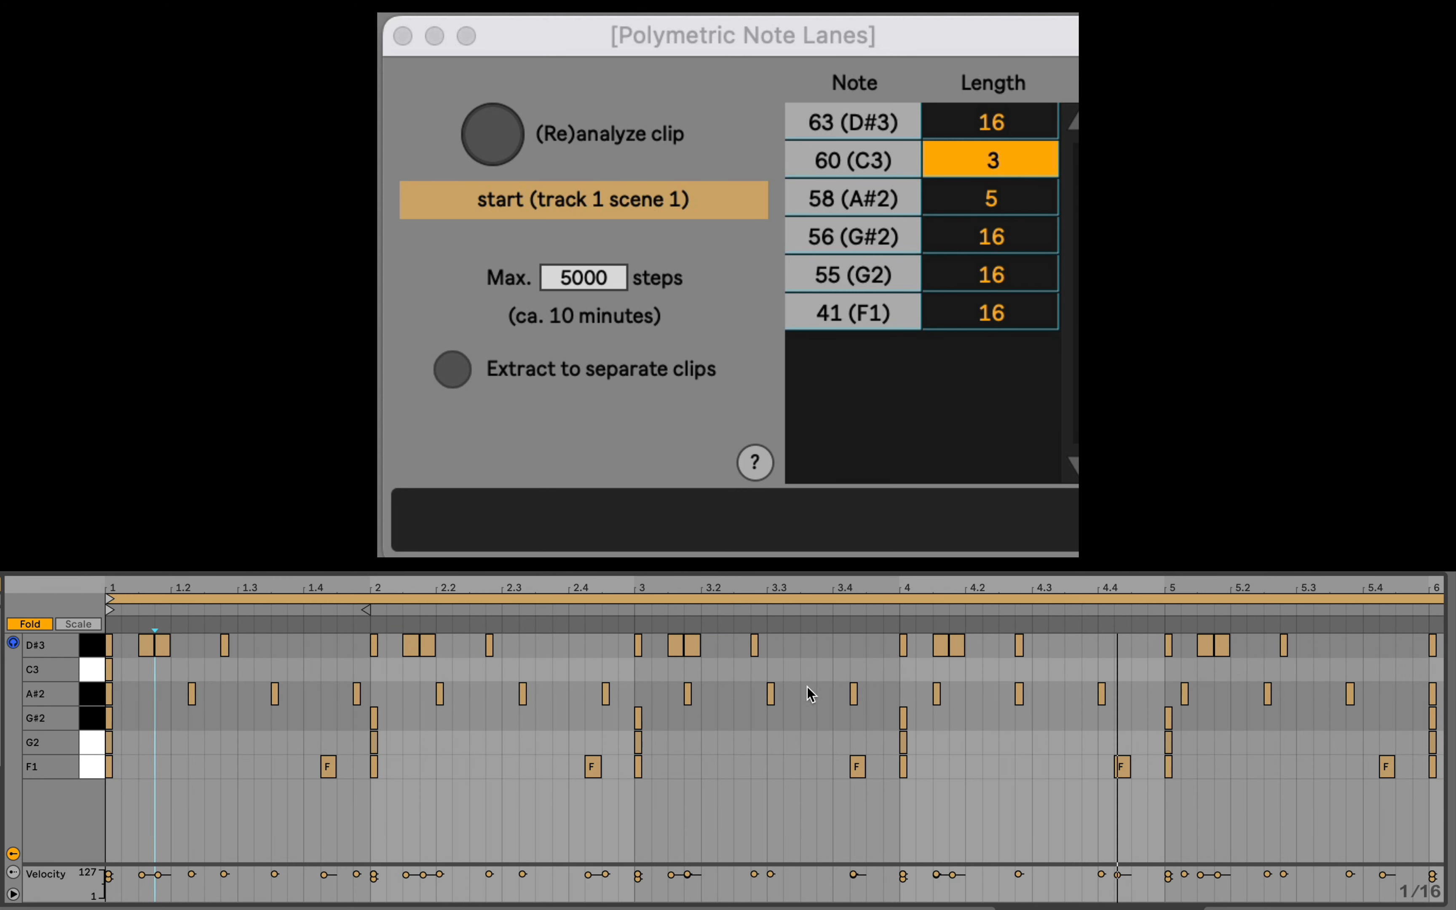
# Step: Add a C3 note at 3.3 and set the C3 lane's length to 41
pyautogui.doubleClick(775, 670)
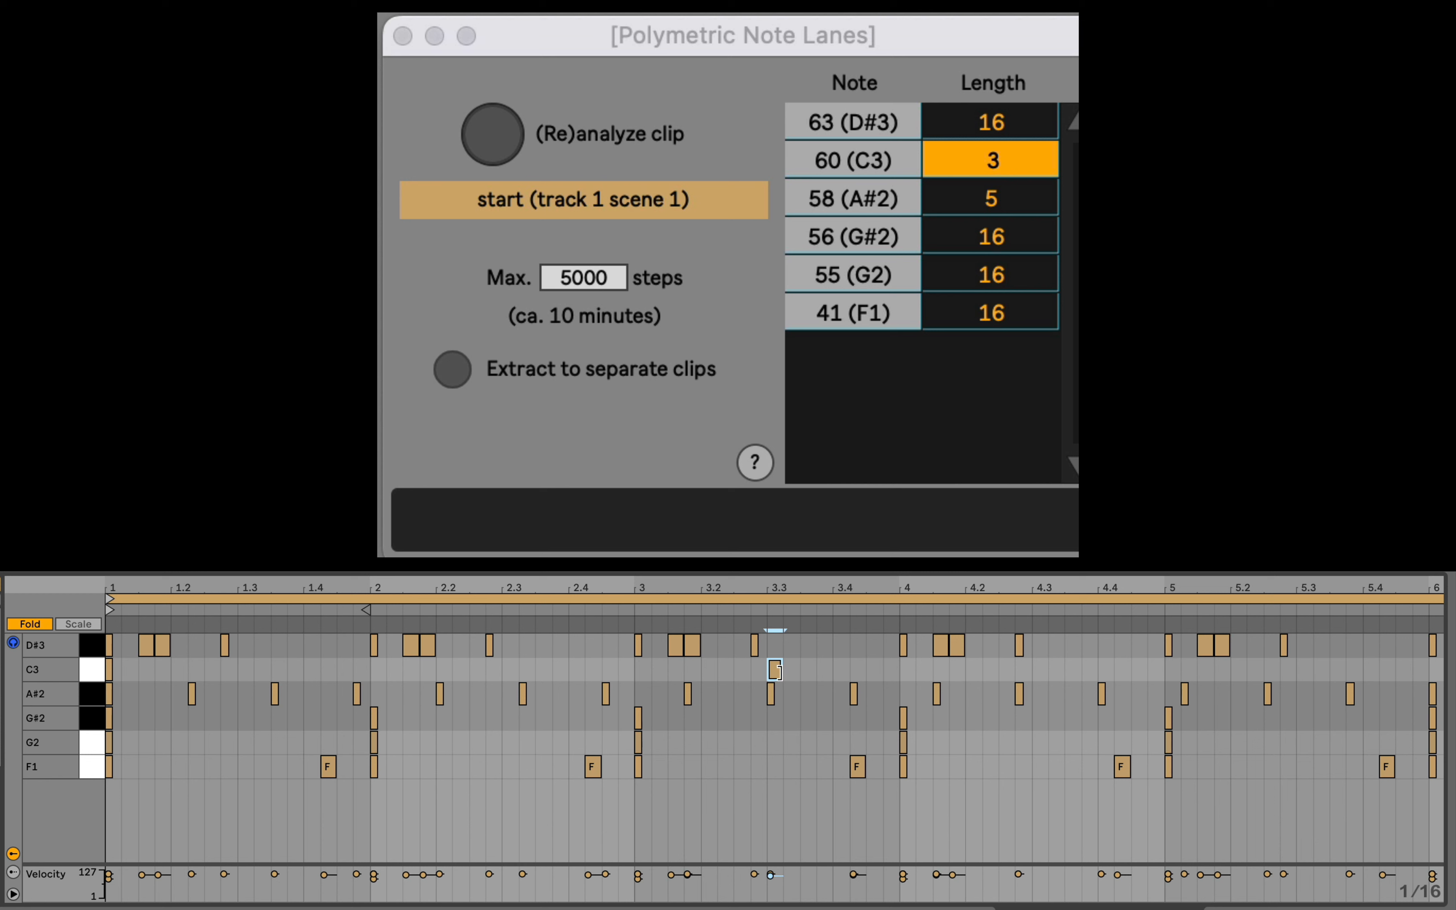
pyautogui.doubleClick(1008, 160)
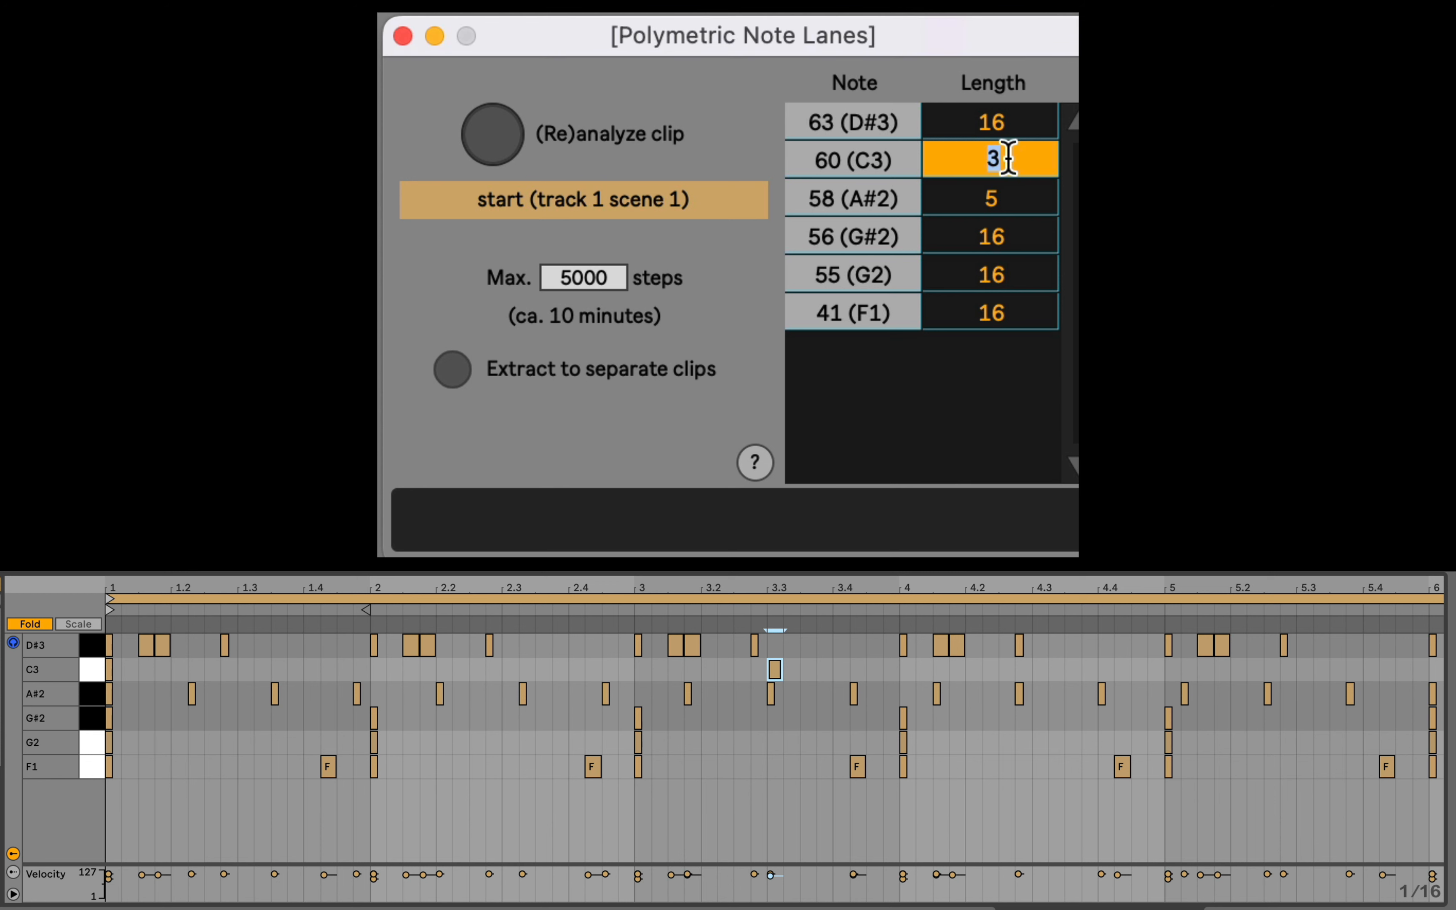
pyautogui.press('Return')
pyautogui.click(747, 571)
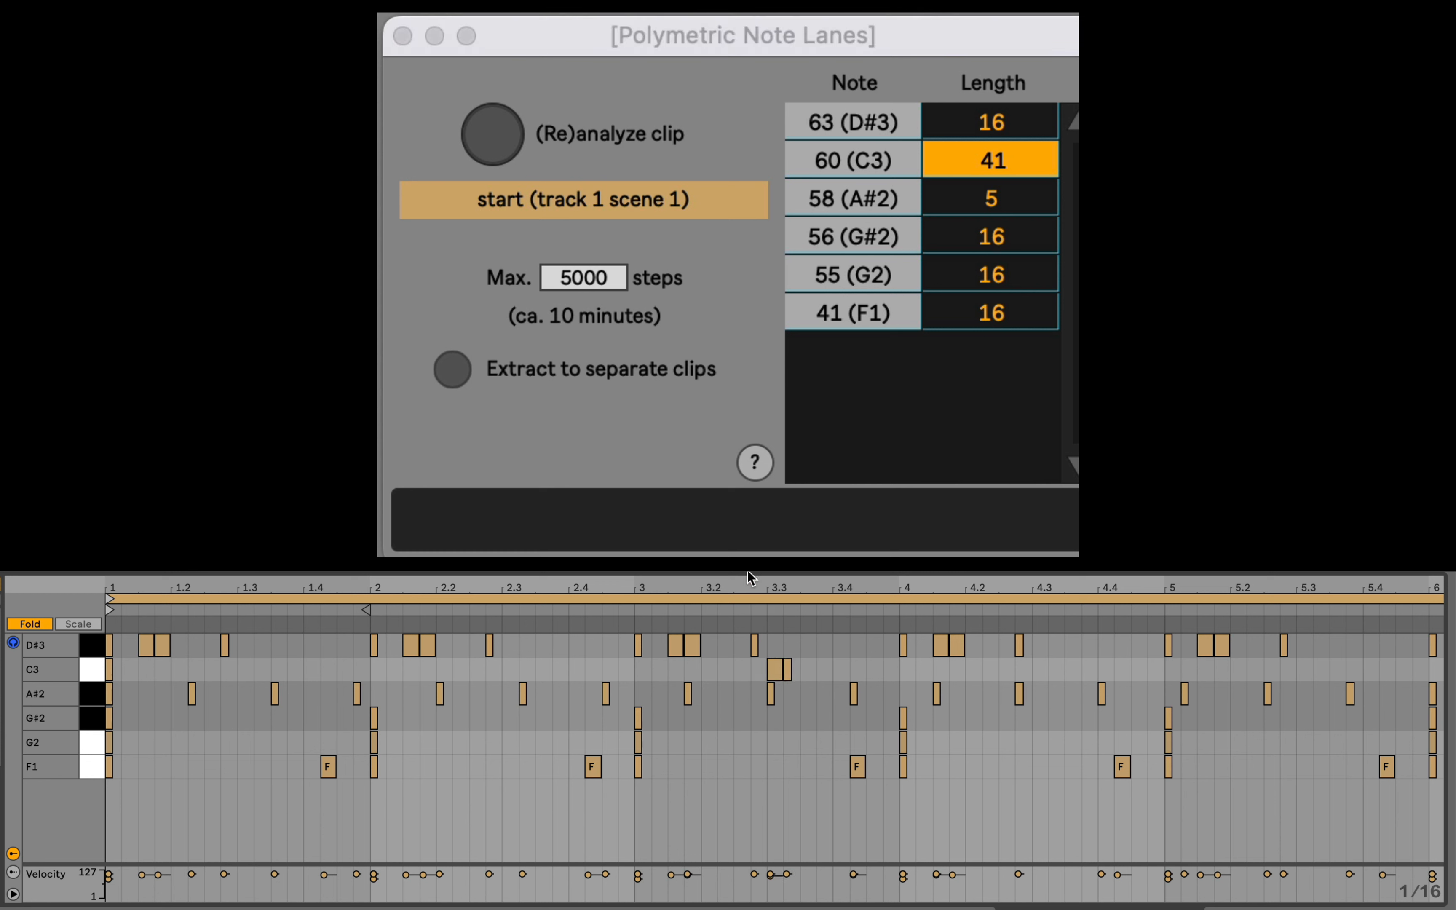
# Step: Review the repeated C3 pattern across the clip and reanalyze the start clip's note lanes
pyautogui.moveTo(747, 589)
pyautogui.mouseDown()
pyautogui.moveTo(308, 589)
pyautogui.moveTo(307, 491)
pyautogui.mouseUp()
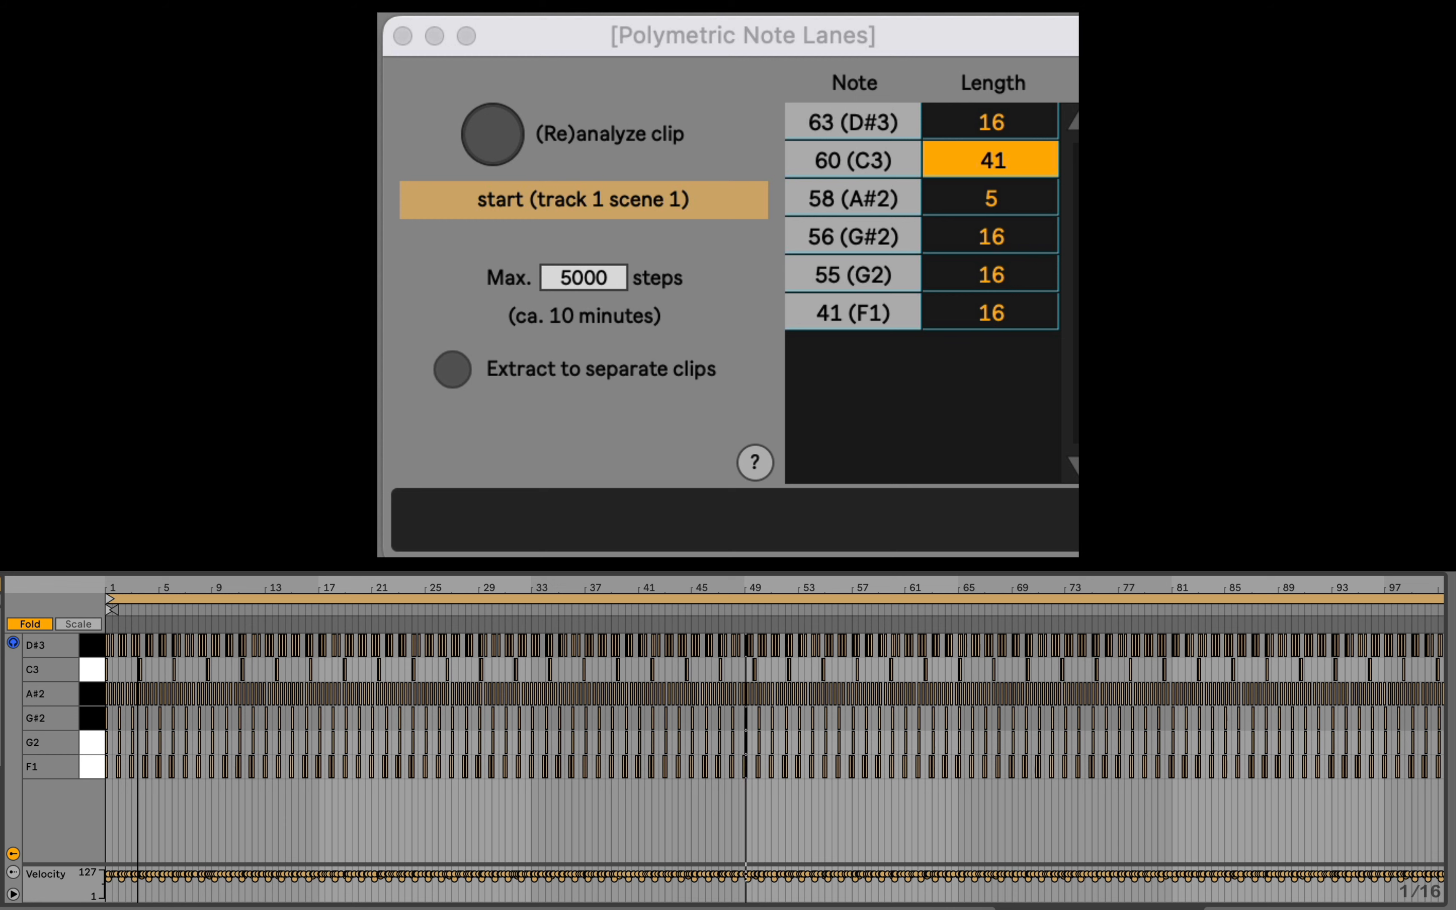
pyautogui.moveTo(307, 490)
pyautogui.mouseDown()
pyautogui.moveTo(306, 587)
pyautogui.moveTo(341, 590)
pyautogui.mouseUp()
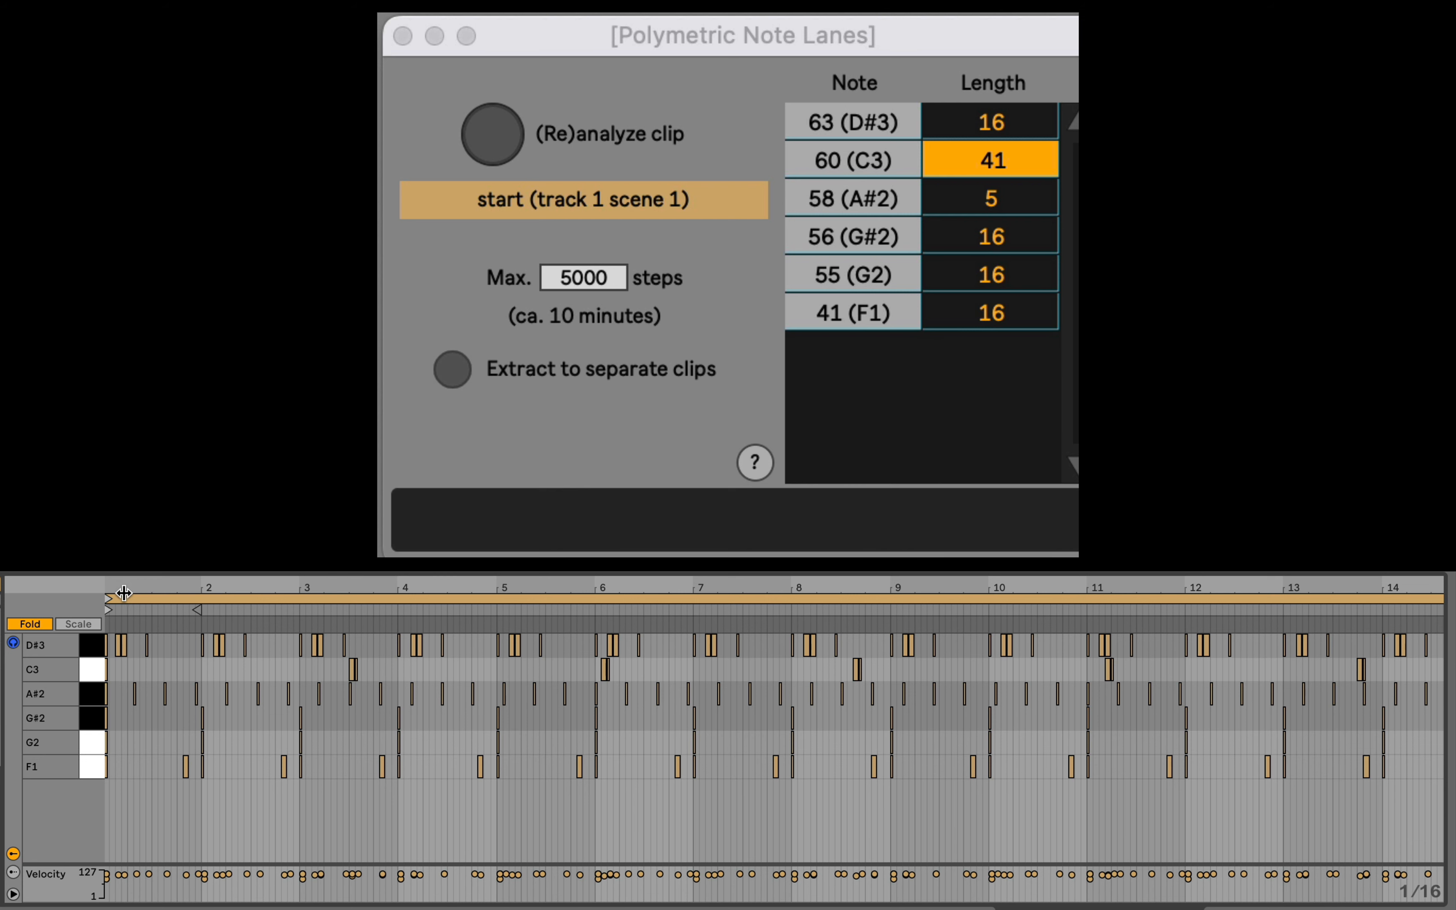
pyautogui.moveTo(105, 589); pyautogui.dragTo(110, 621)
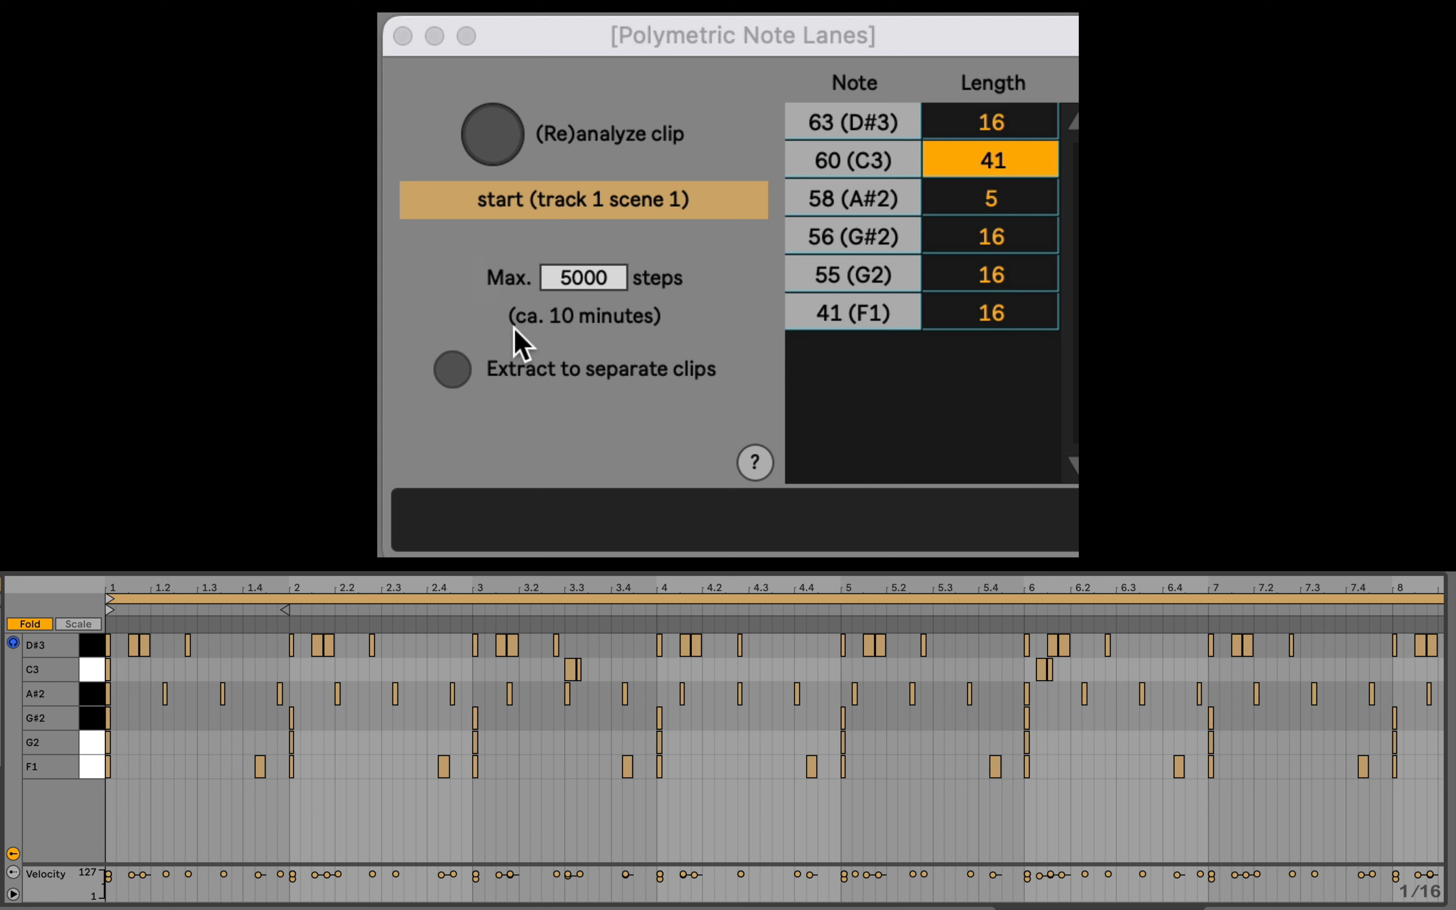
pyautogui.click(495, 132)
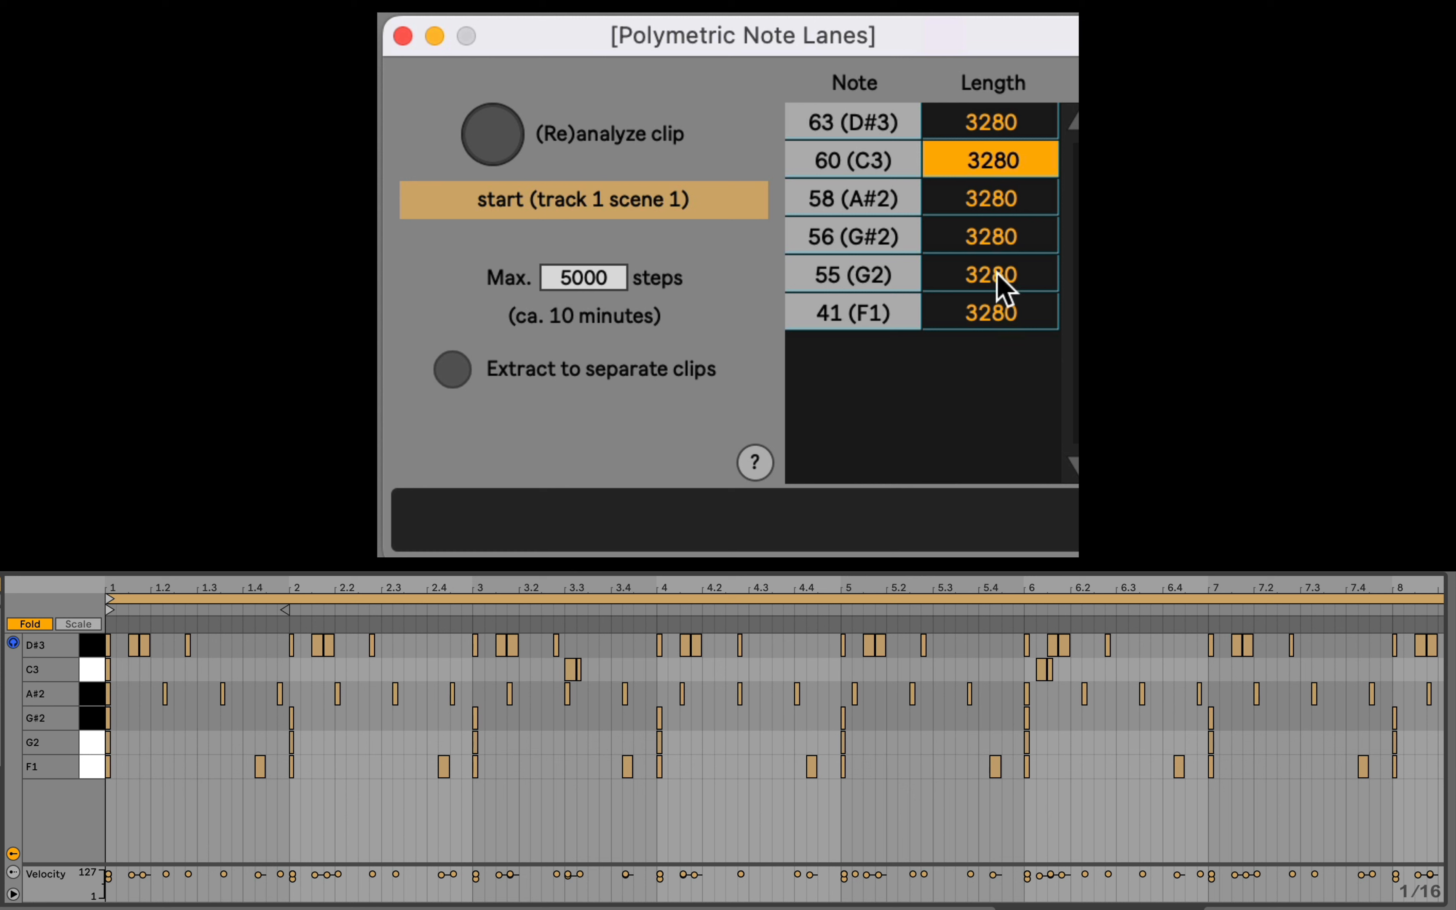
# Step: Set the reanalyzed D#3 lane's length to 16
pyautogui.click(510, 575)
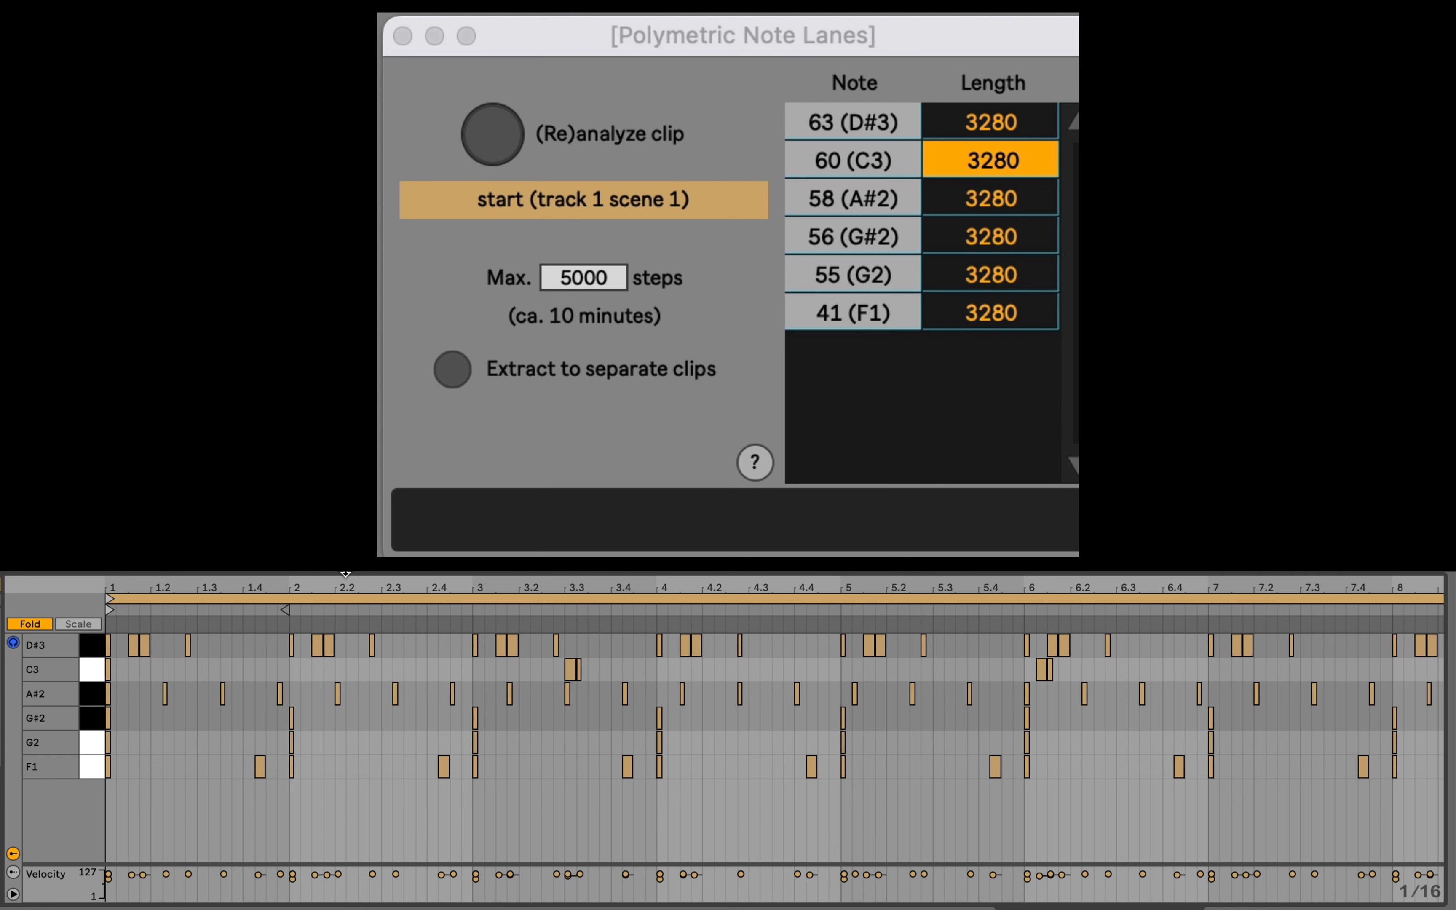
pyautogui.moveTo(345, 589); pyautogui.dragTo(344, 562)
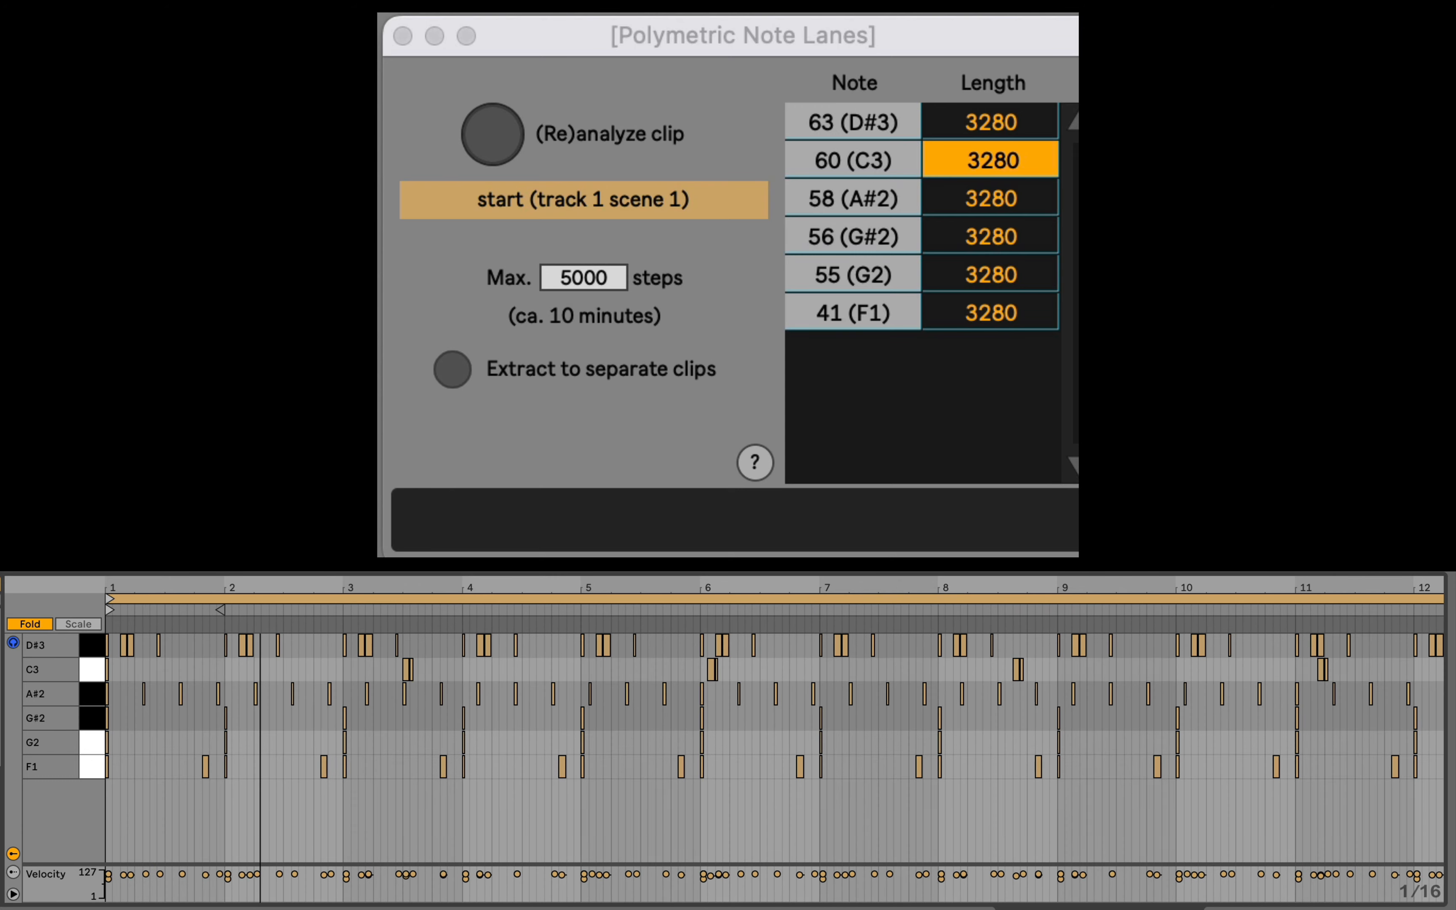
pyautogui.moveTo(260, 588); pyautogui.dragTo(451, 589)
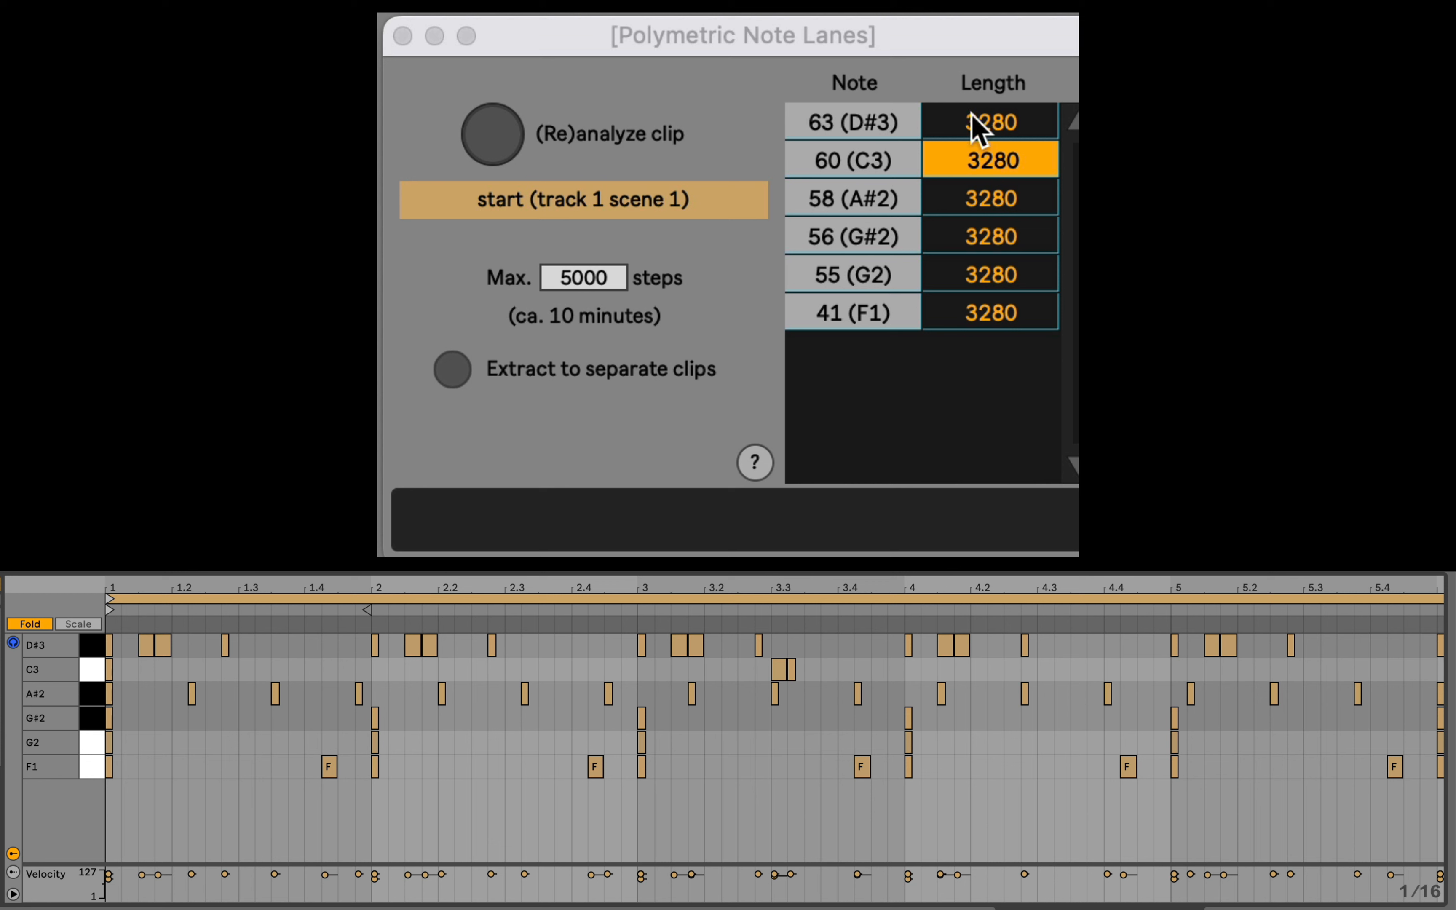
pyautogui.doubleClick(1004, 120)
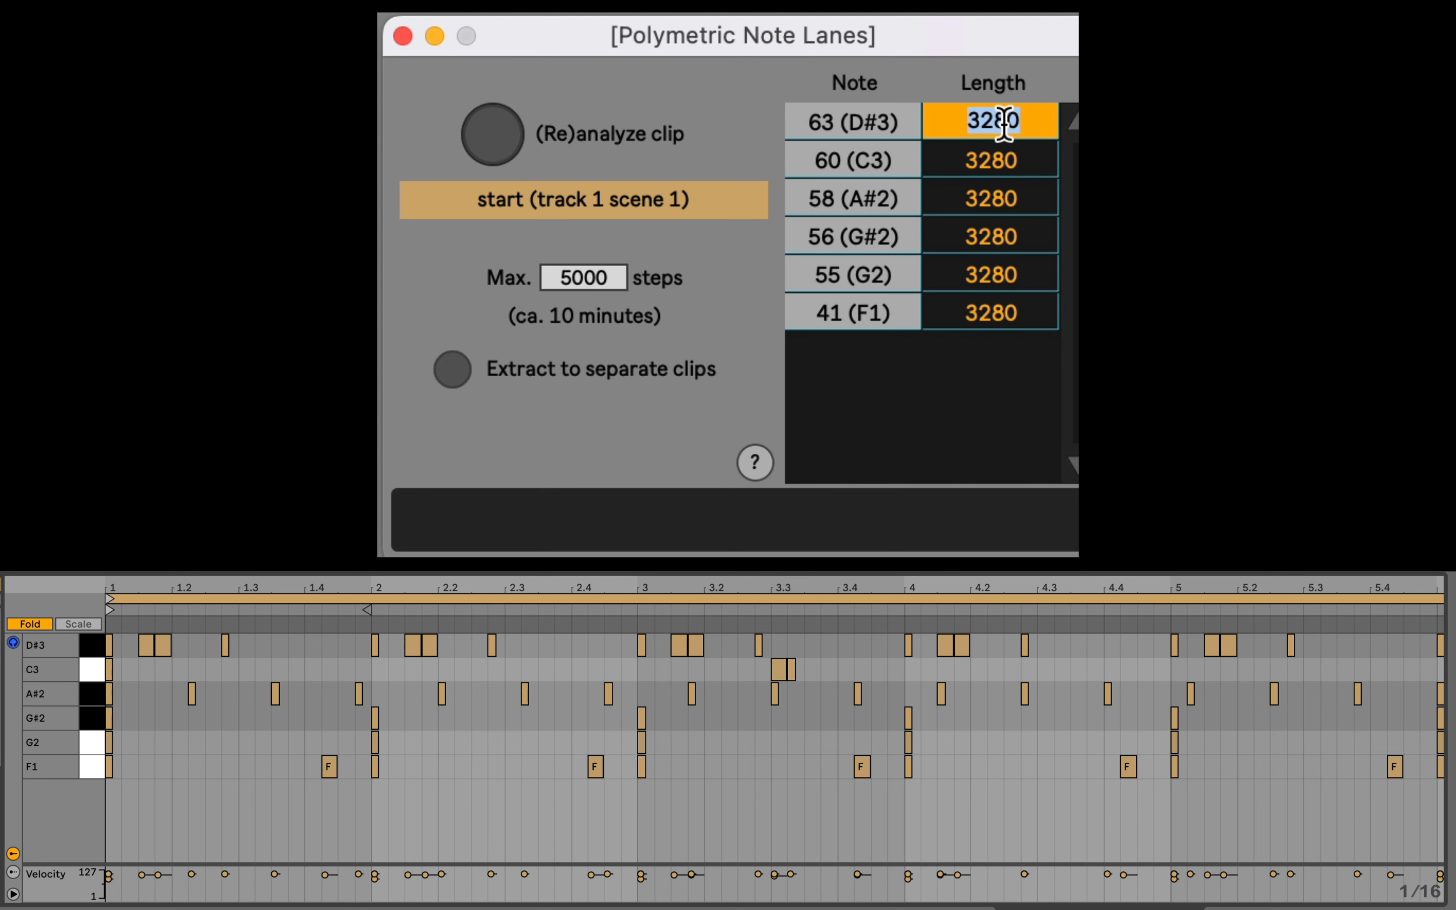
pyautogui.write('16')
pyautogui.press('Return')
# Step: Restore the C3 lane's length to 41 after the reanalysis
pyautogui.doubleClick(1037, 159)
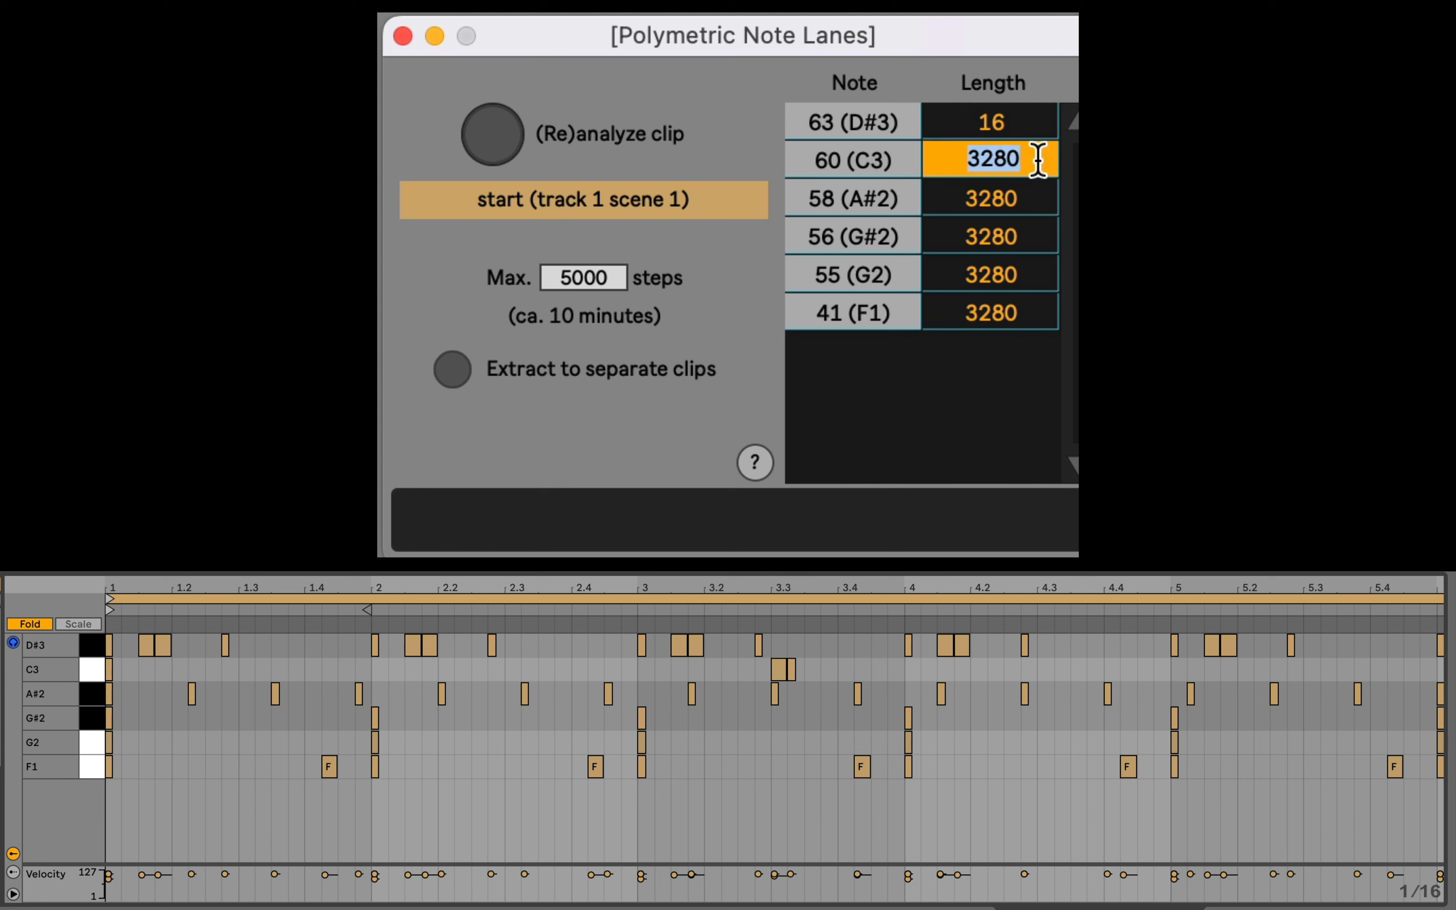
pyautogui.write('41')
pyautogui.press('Return')
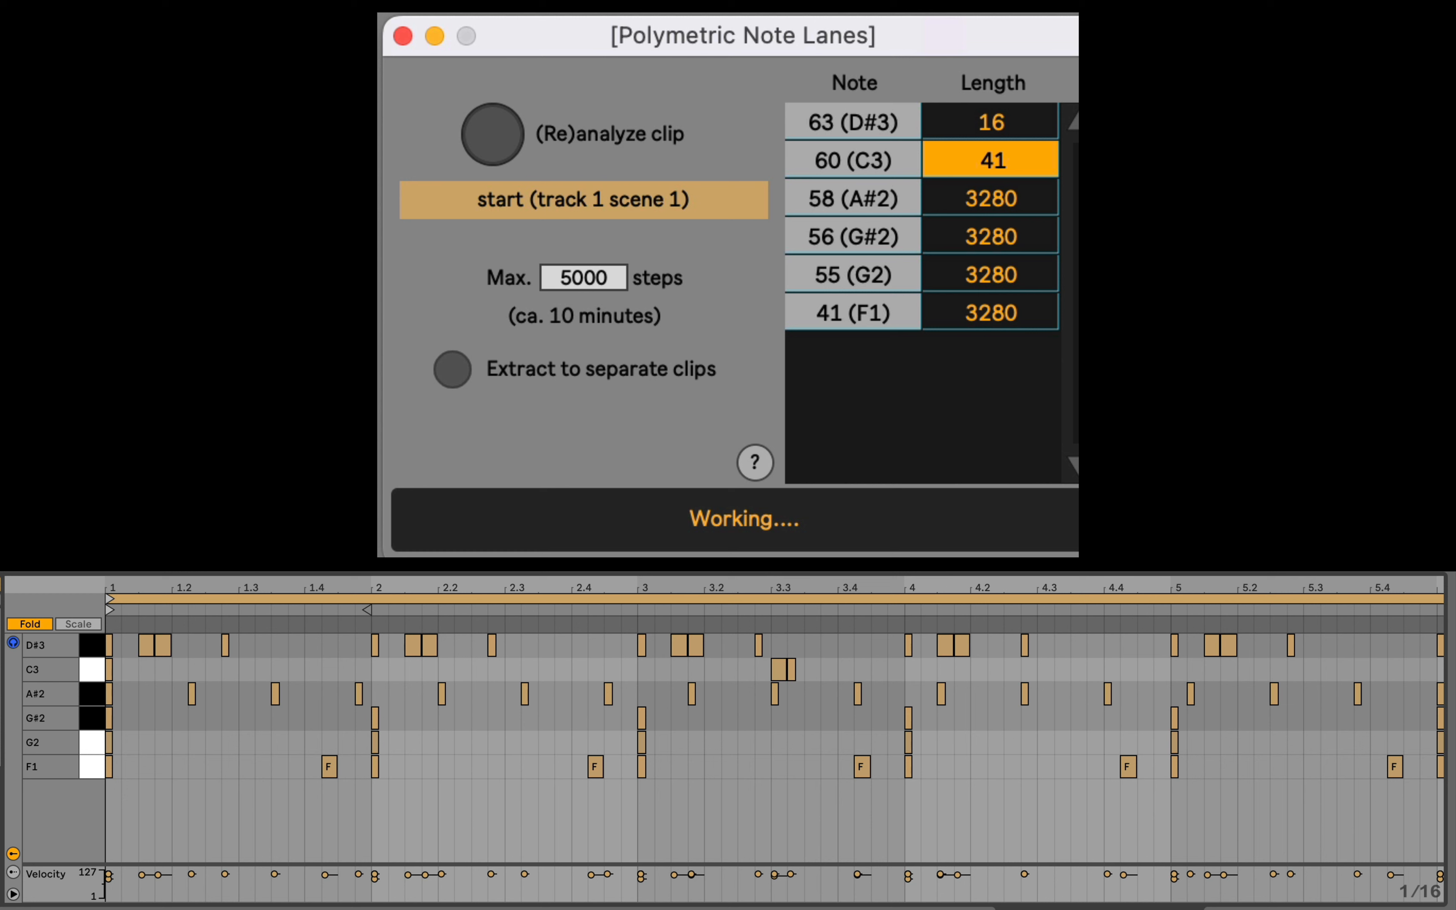
# Step: Set the A#2 lane's length to 5 and the G#2 lane's length to 7
pyautogui.doubleClick(1031, 194)
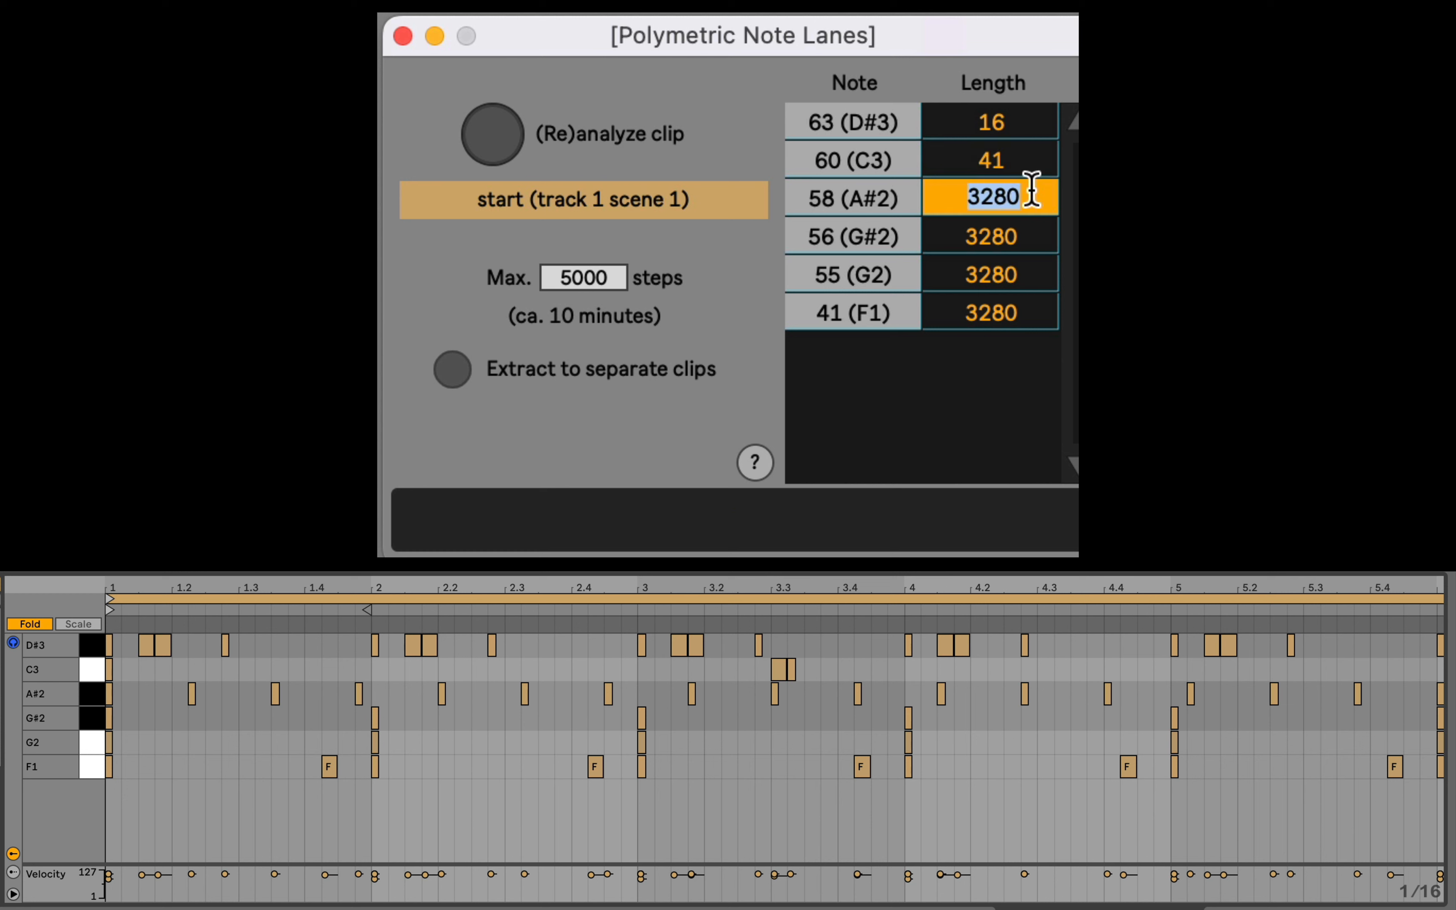
pyautogui.write('5')
pyautogui.press('Return')
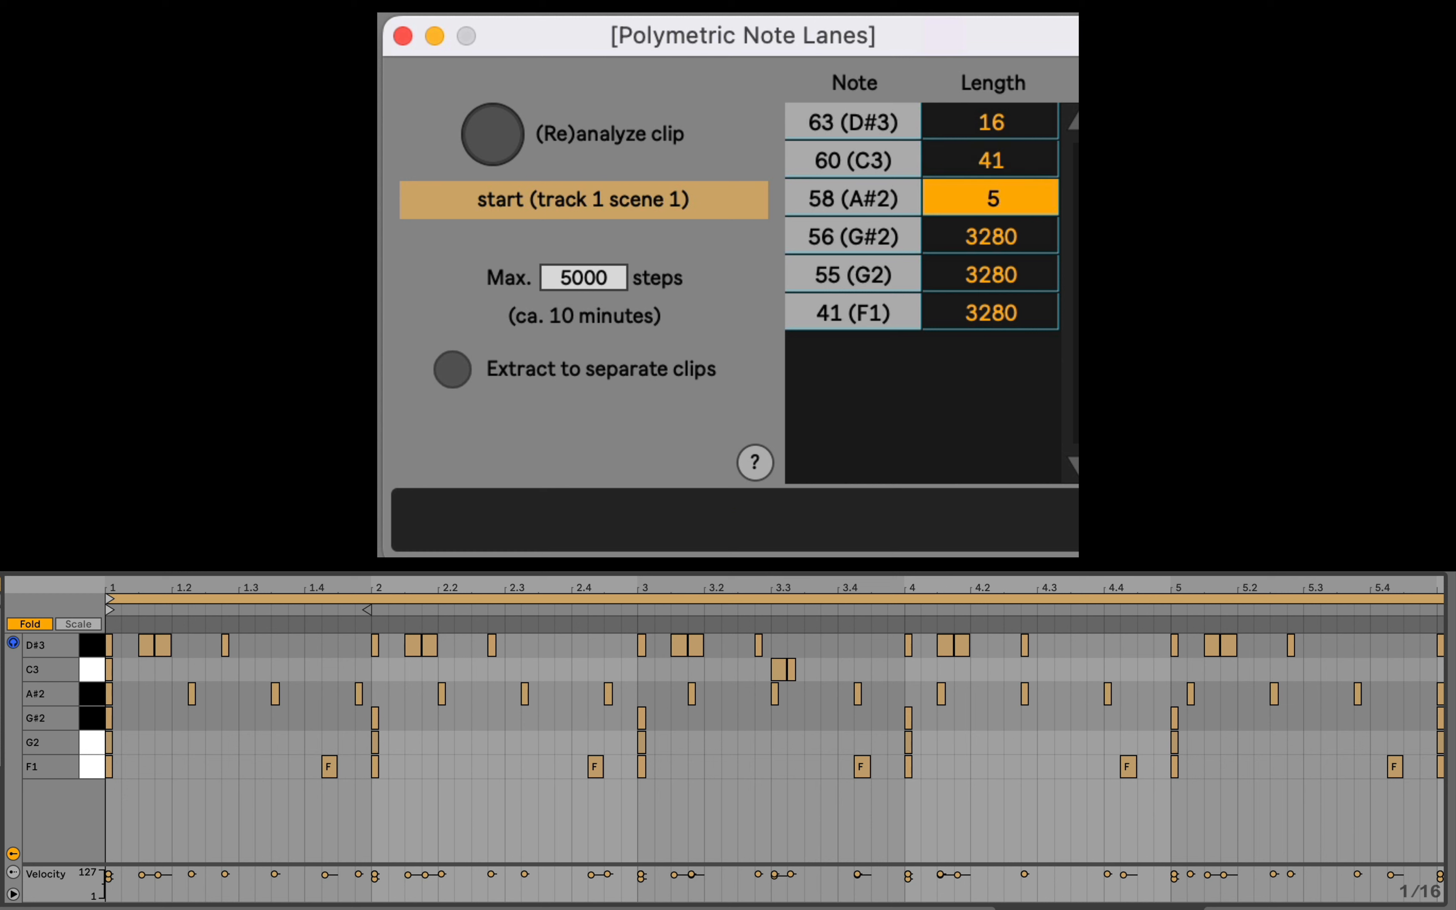
pyautogui.doubleClick(1003, 244)
pyautogui.write('7')
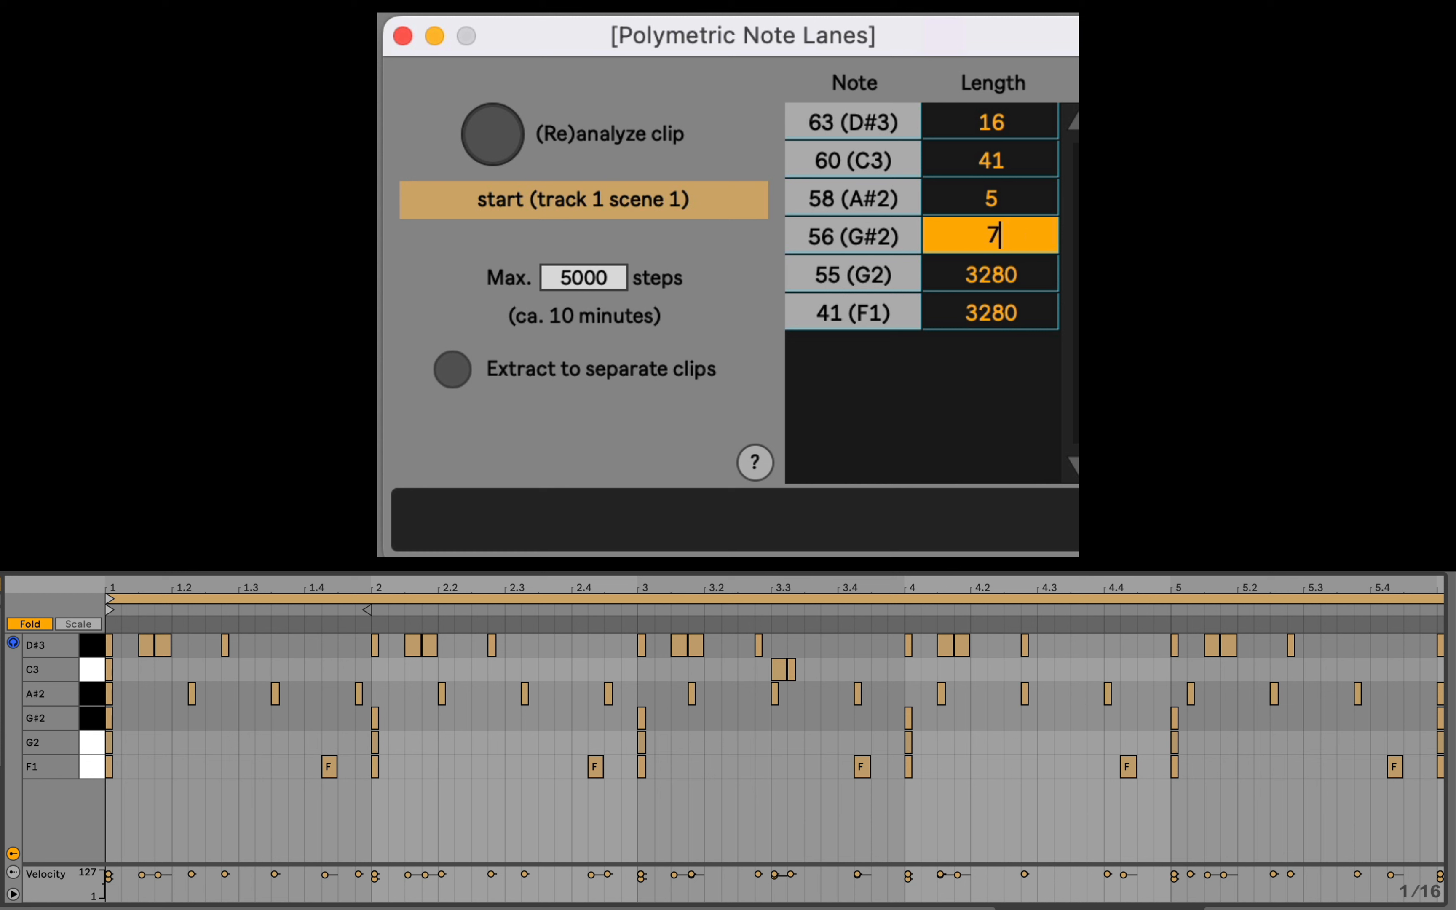
pyautogui.press('Return')
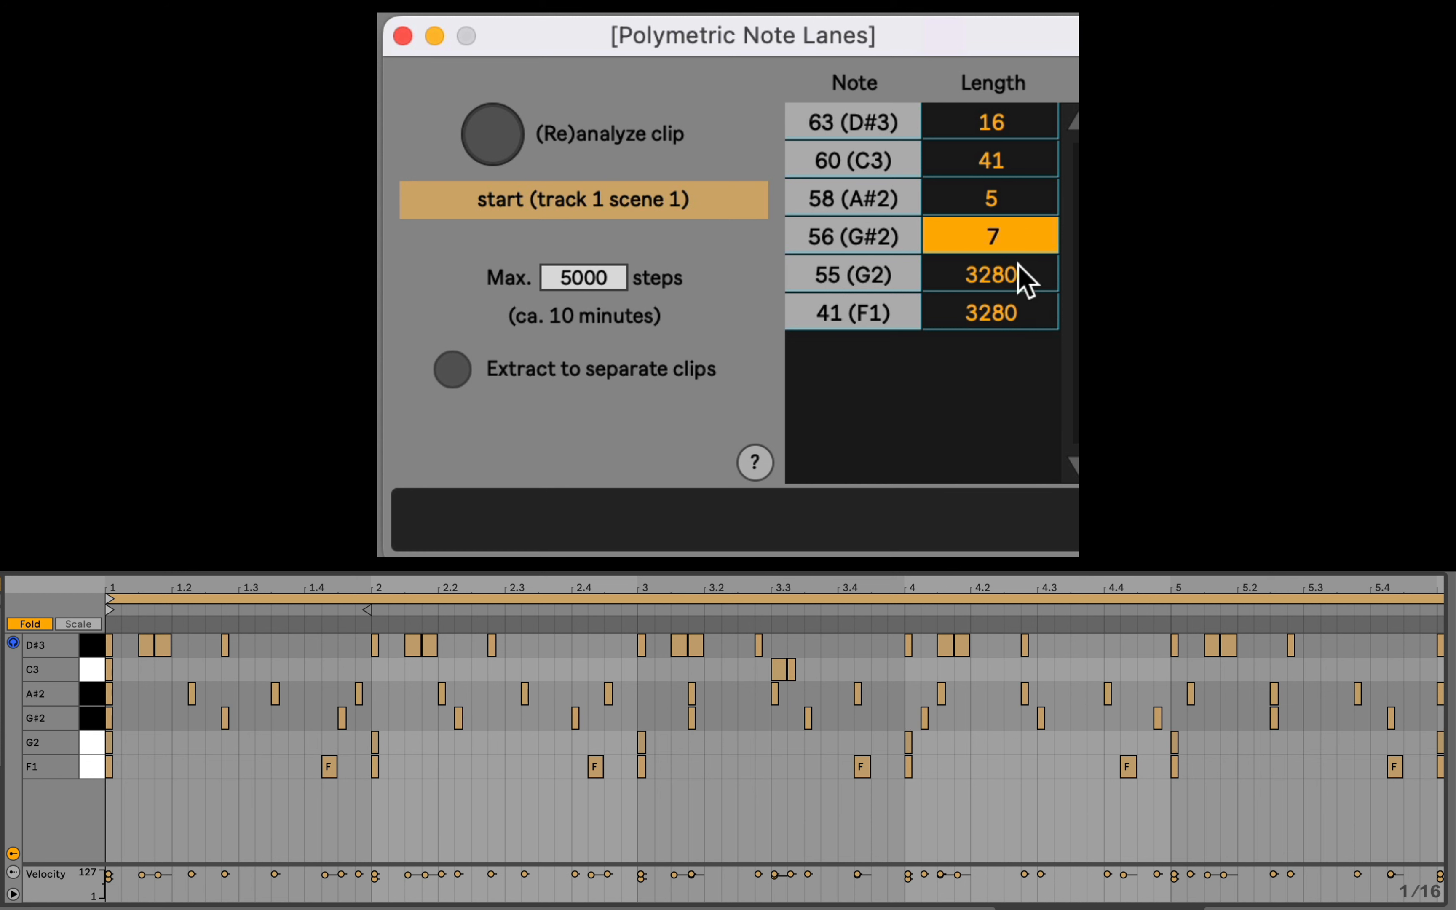
# Step: Set the G2 lane's length to 11 and the F1 lane's length to 16
pyautogui.doubleClick(1018, 272)
pyautogui.write('11')
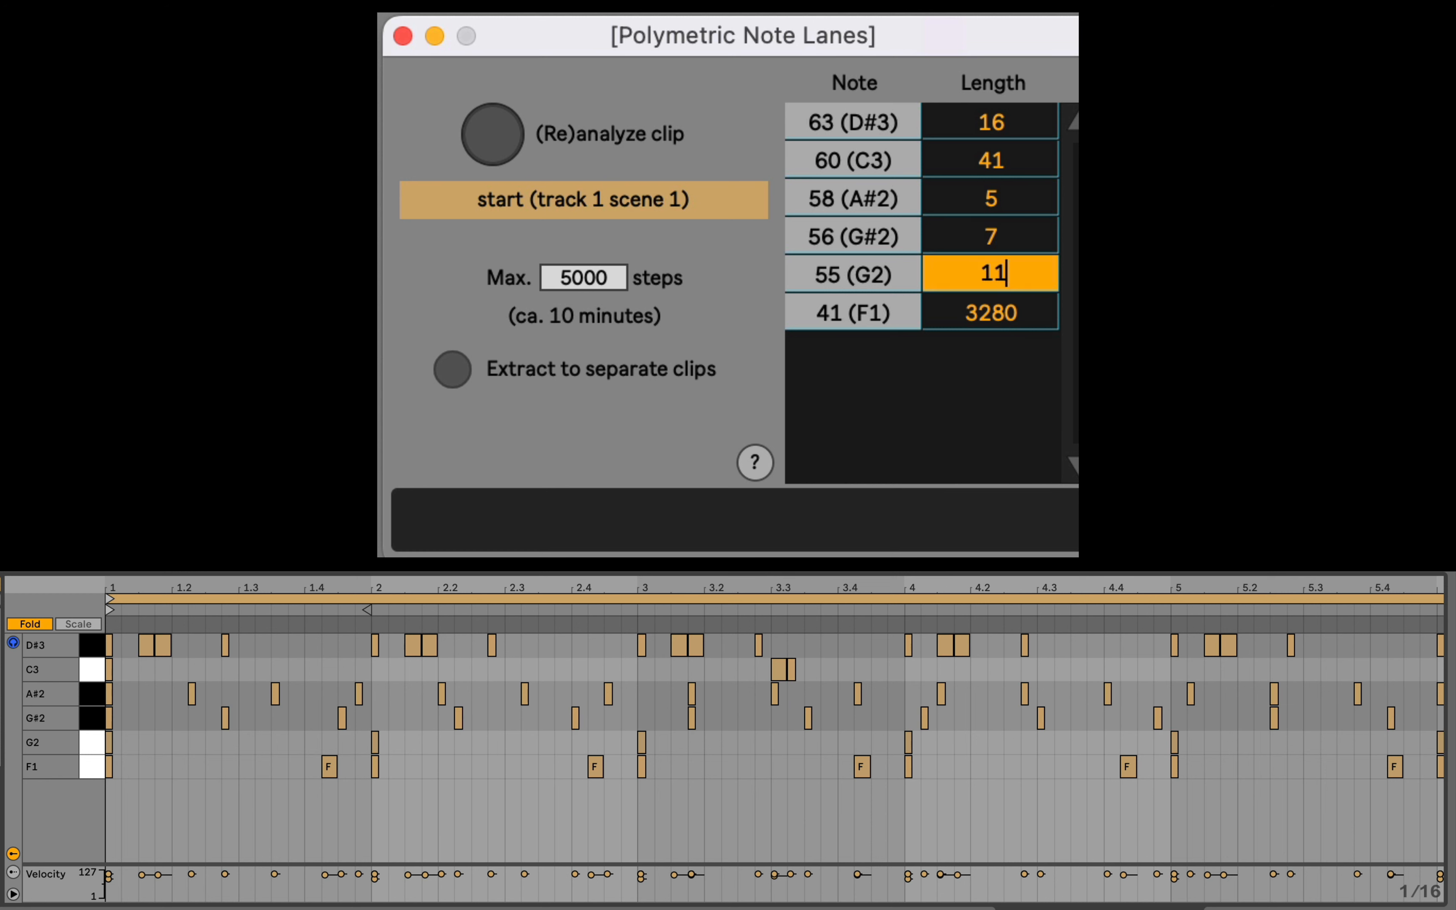
pyautogui.press('Return')
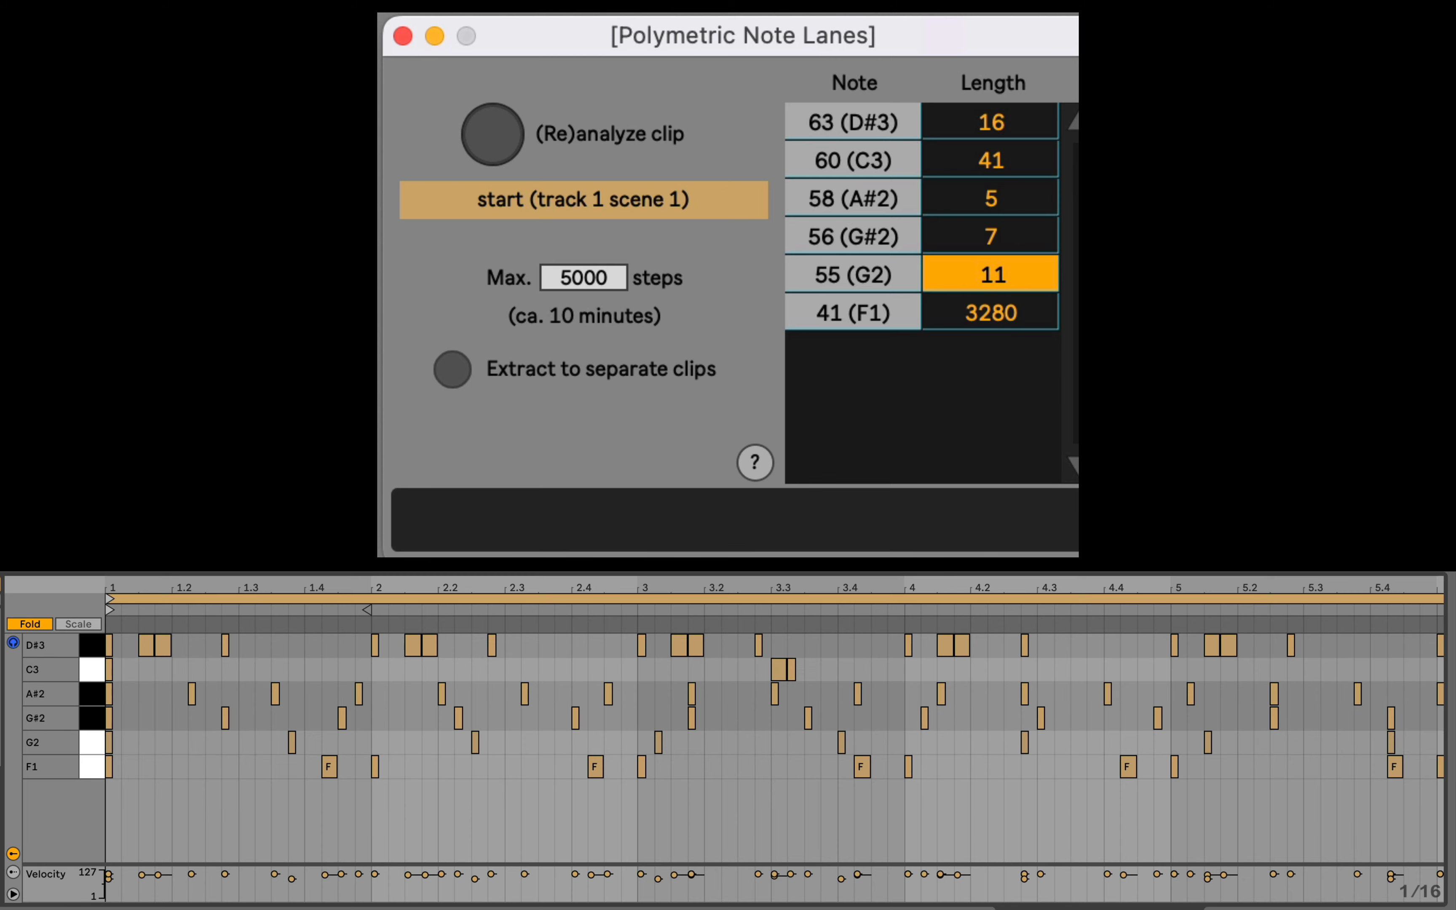
pyautogui.click(228, 592)
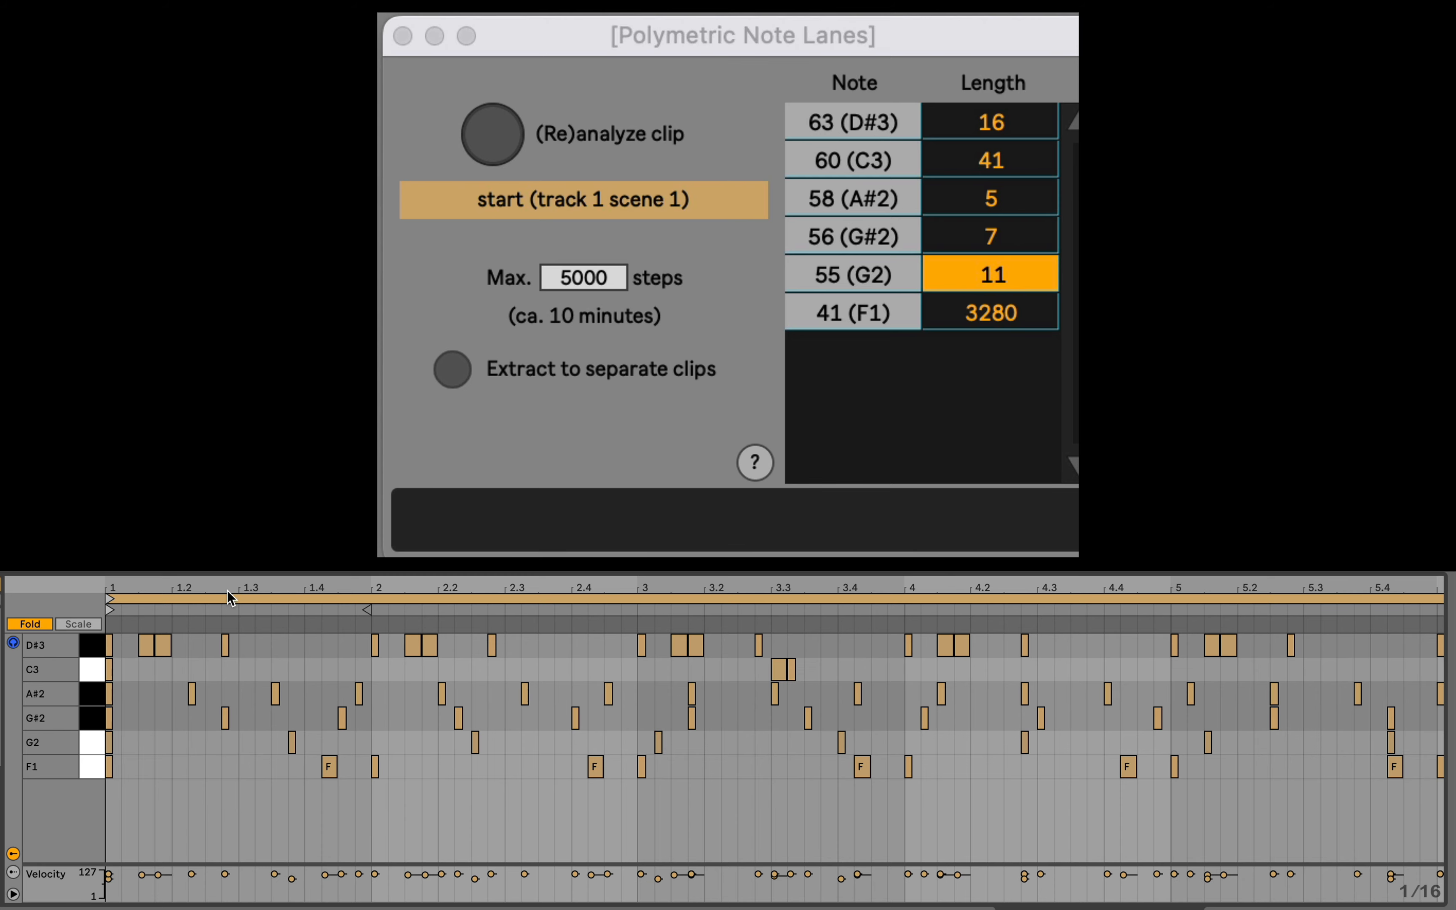
pyautogui.moveTo(228, 590)
pyautogui.mouseDown()
pyautogui.moveTo(227, 415)
pyautogui.moveTo(248, 587)
pyautogui.mouseUp()
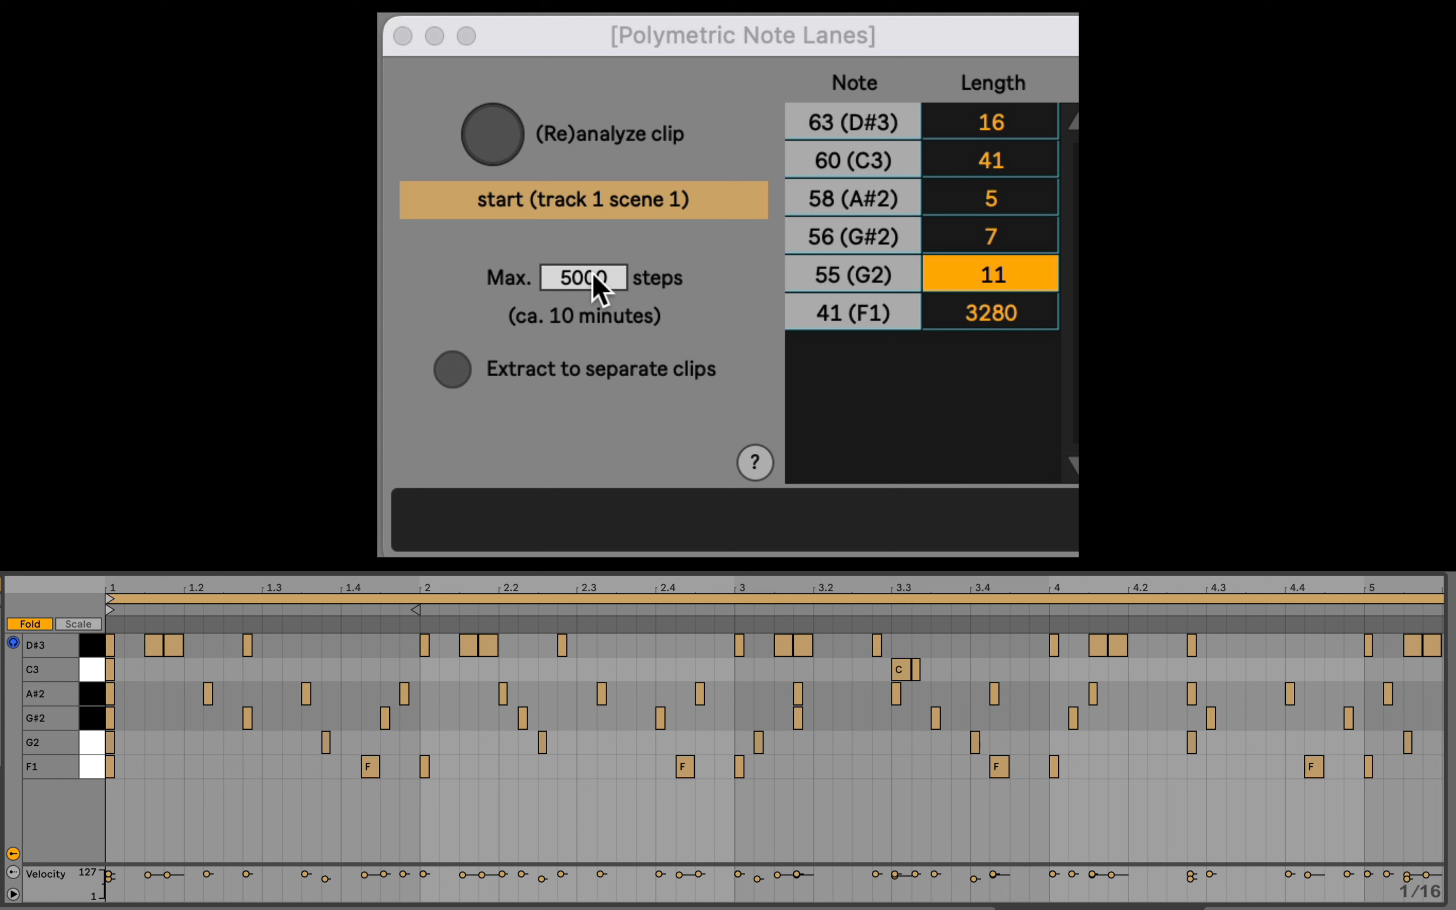
pyautogui.doubleClick(1018, 318)
pyautogui.write('16')
pyautogui.press('Return')
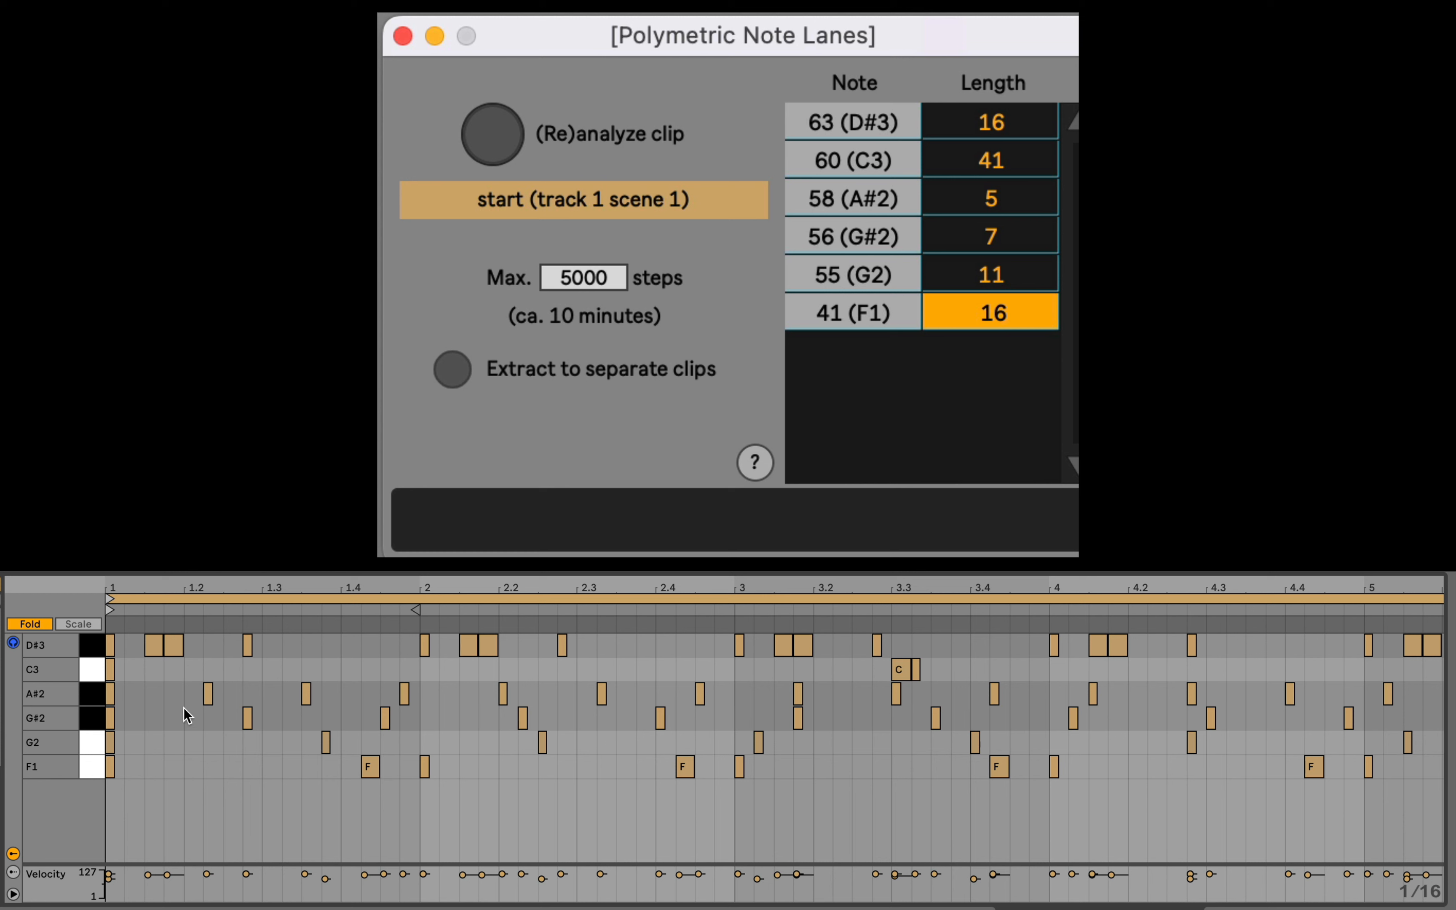
# Step: Delete the C3 note at the very start of the clip and set the C3 lane's length to 3
pyautogui.click(136, 670)
pyautogui.moveTo(138, 671); pyautogui.dragTo(85, 663)
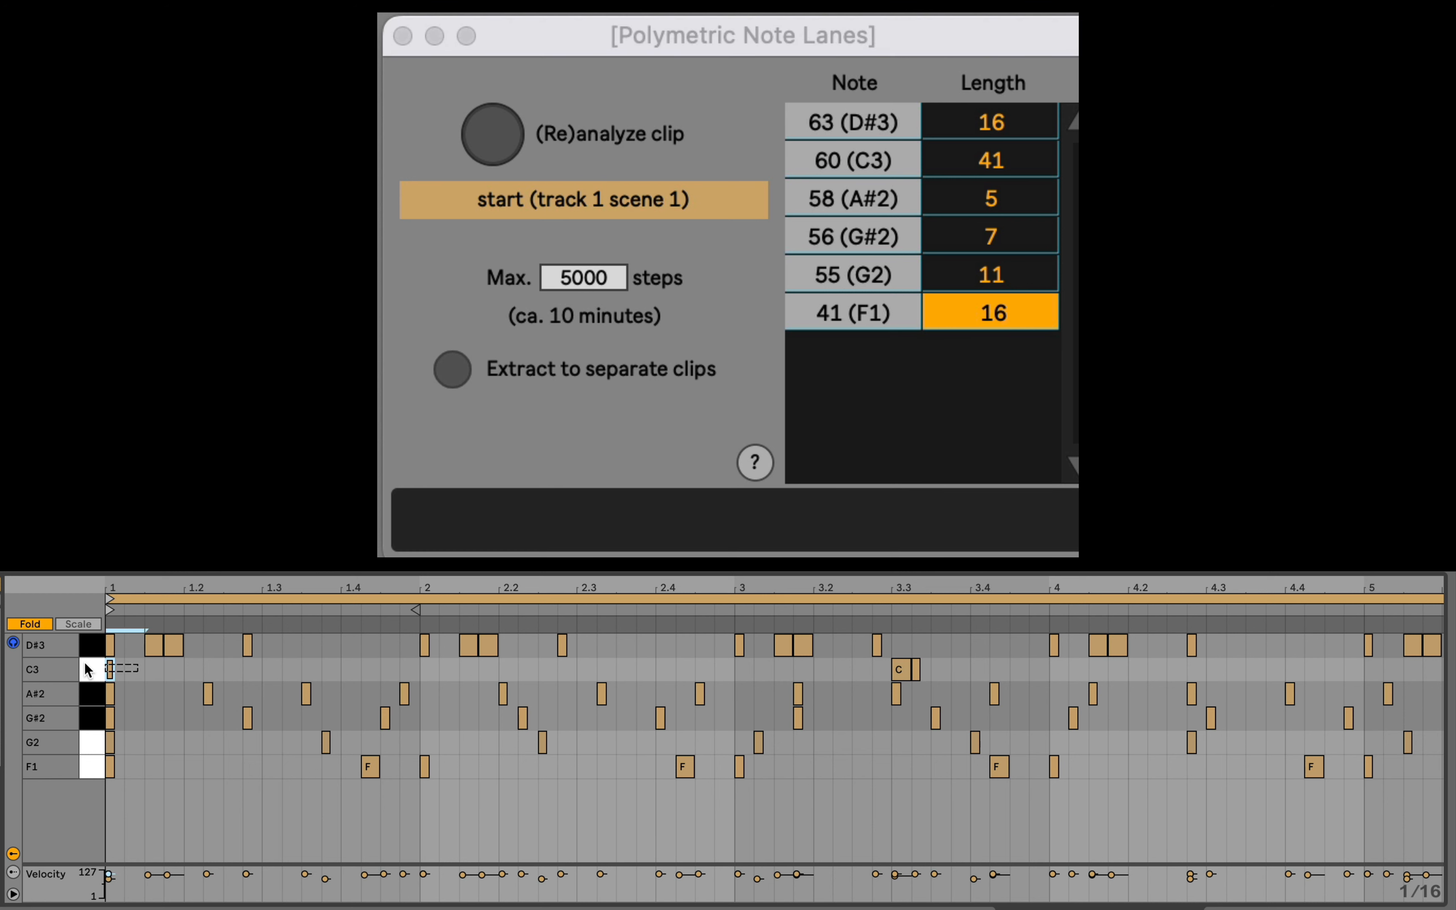
pyautogui.press('Delete')
pyautogui.doubleClick(1043, 156)
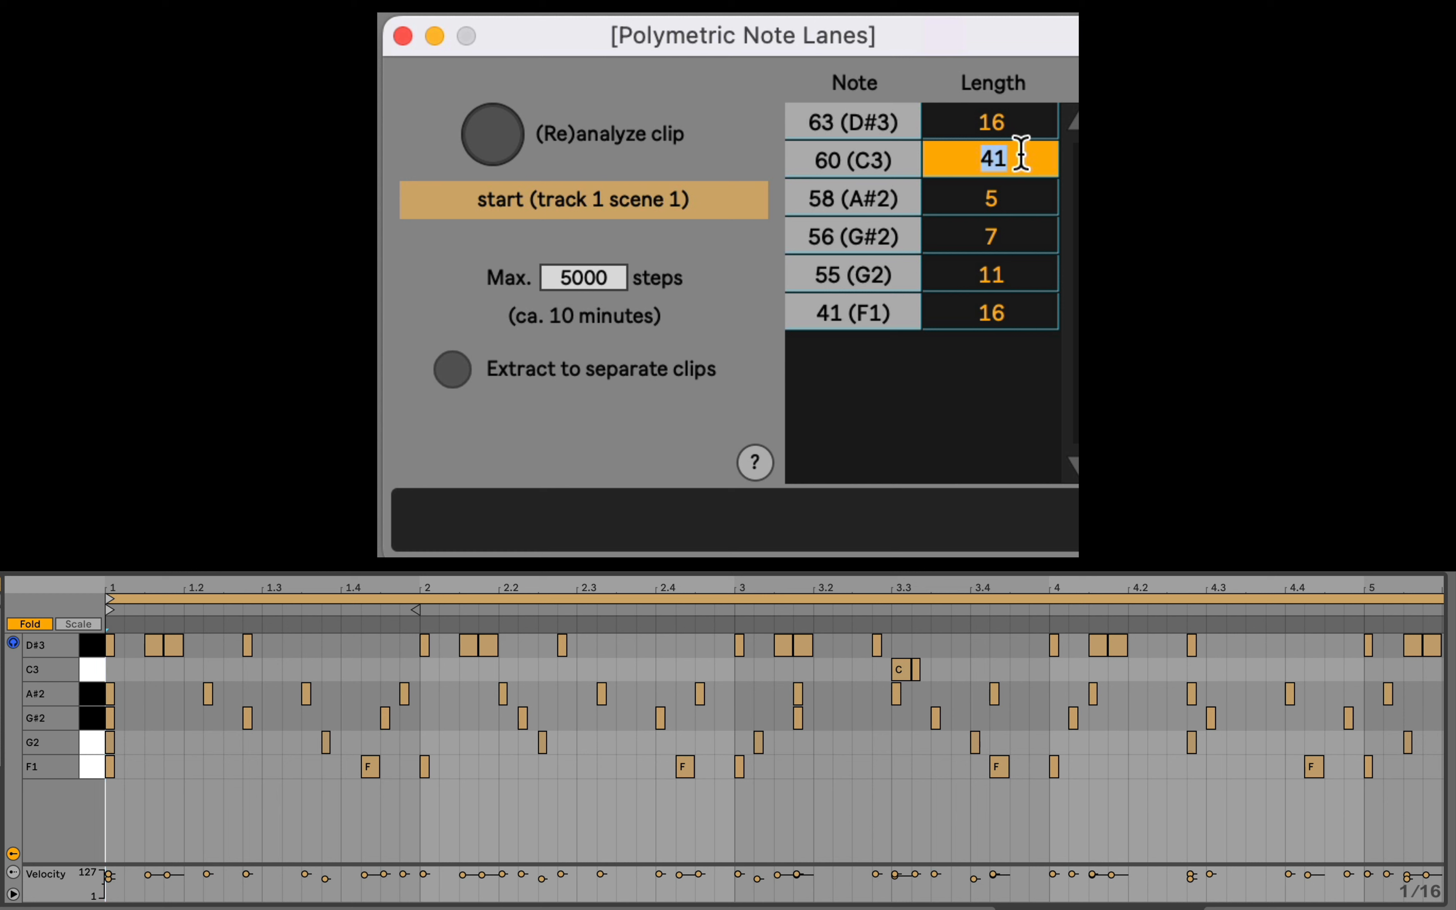
pyautogui.write('3')
pyautogui.press('Return')
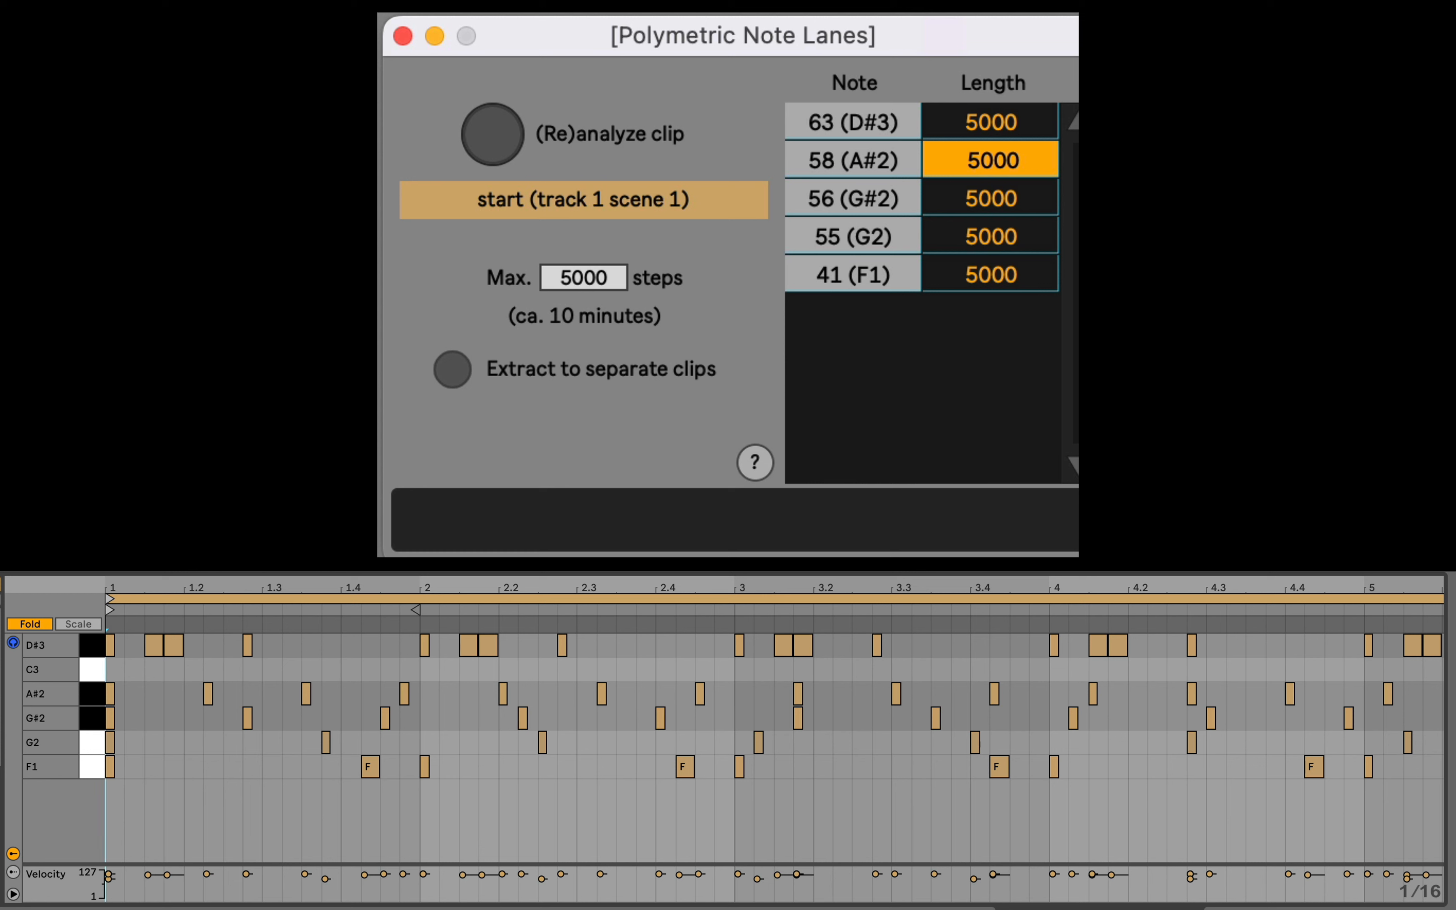